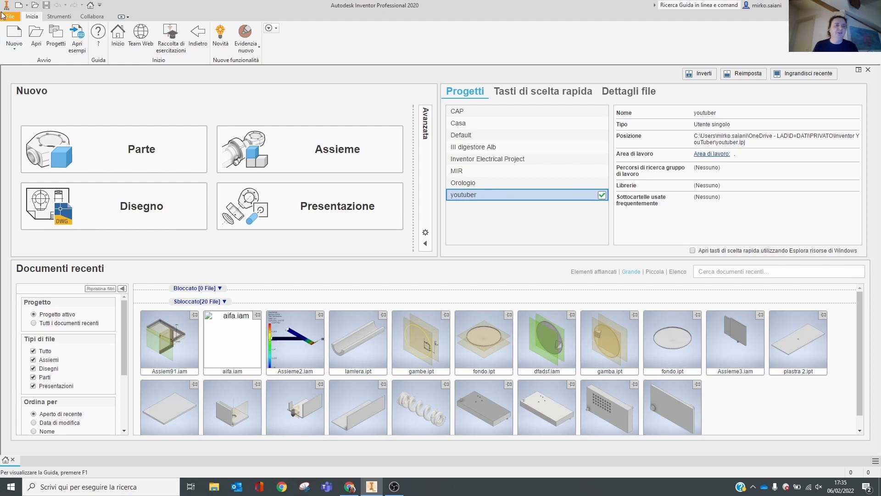
- Create a new assembly from the metric Standard (mm).iam template and place a new in-place part based on Standard.ipt
click(14, 33)
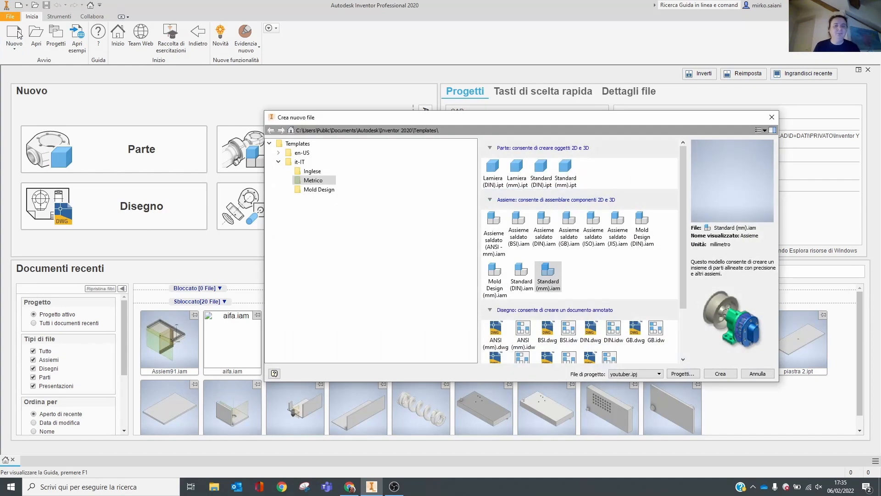
double_click(551, 274)
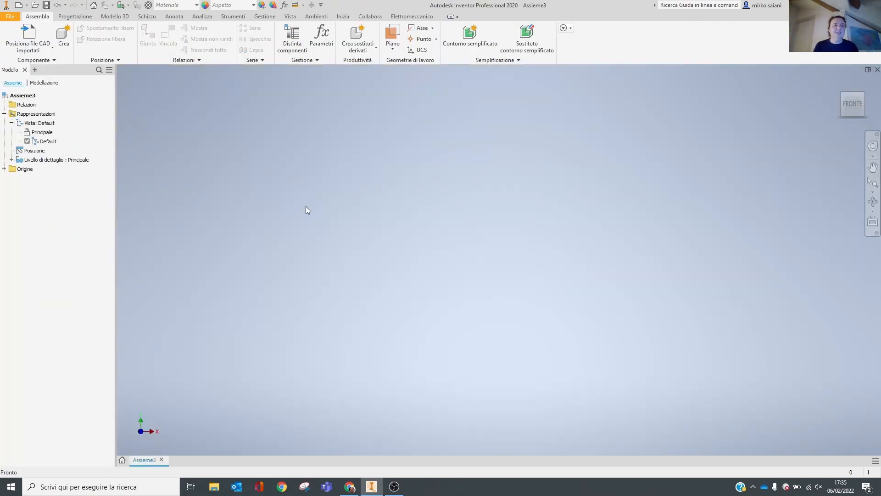
click(64, 37)
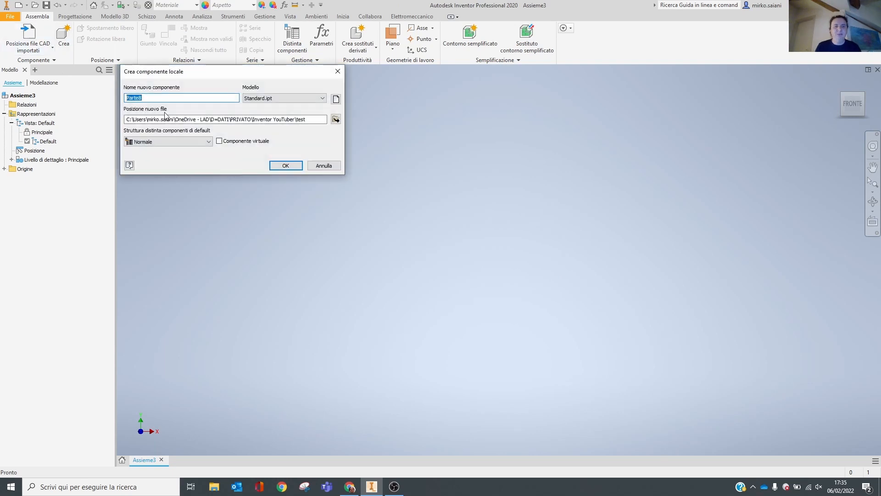
click(286, 165)
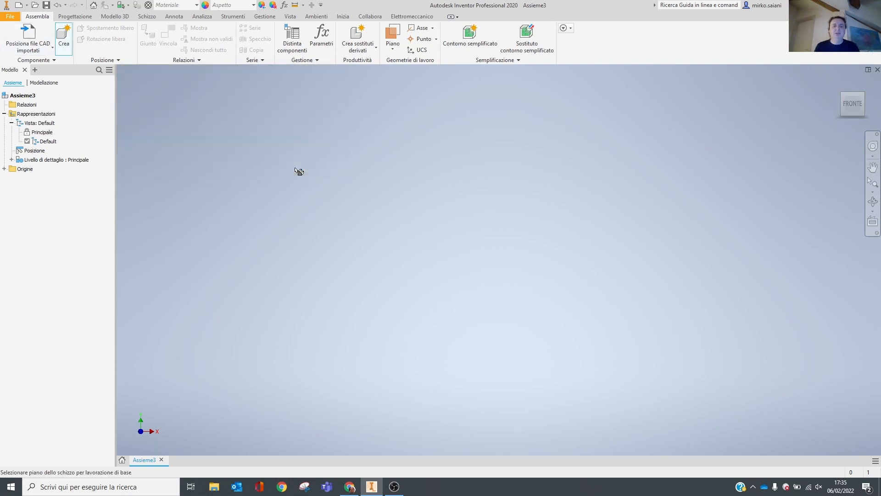
click(428, 212)
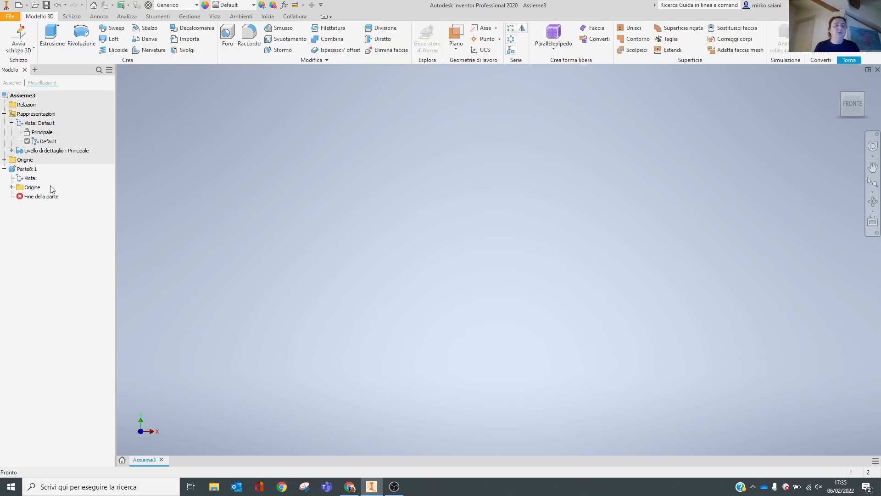
- Start a 3D sketch in the new part and turn on visibility of its origin planes, axes and centre point
click(20, 35)
click(11, 188)
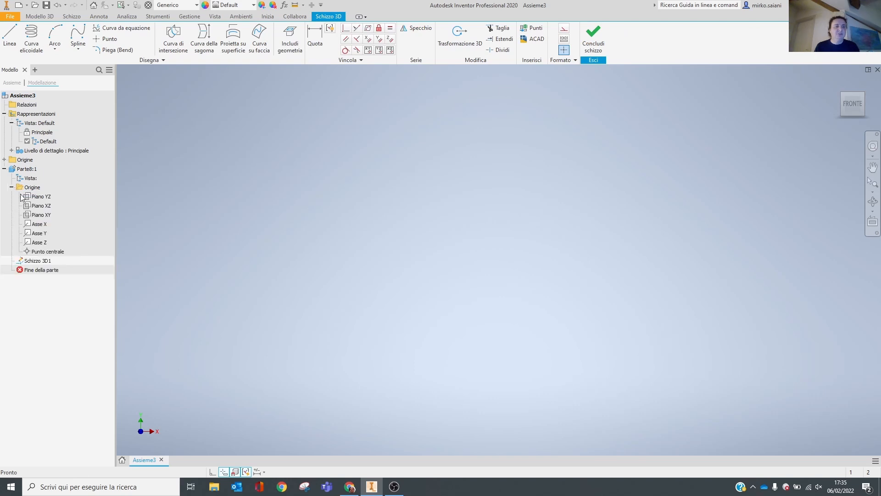
click(42, 196)
shift+click(61, 250)
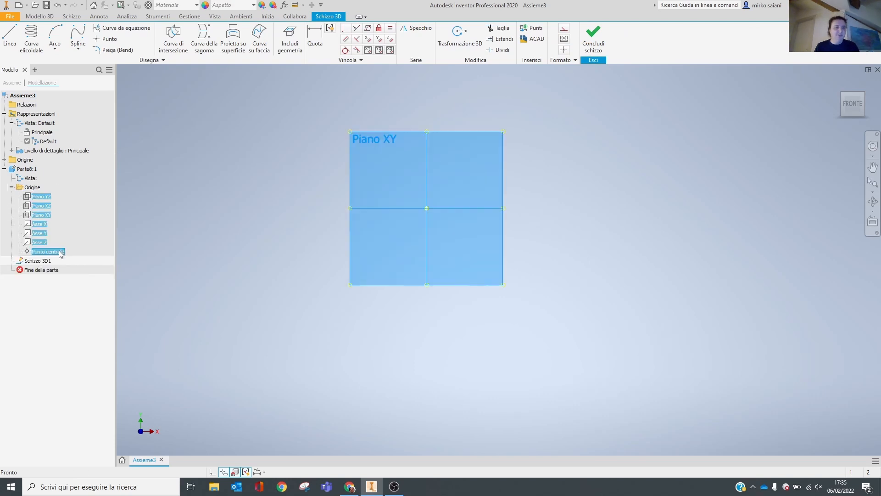
right_click(60, 251)
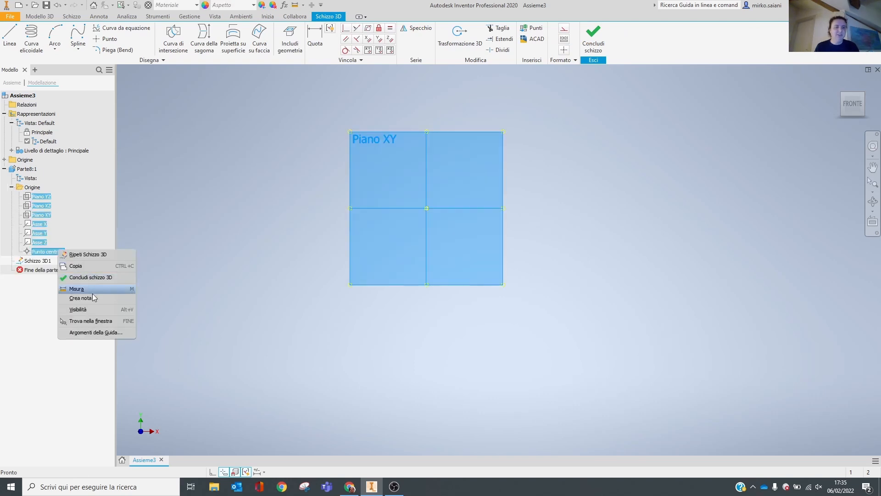
click(93, 310)
- Sketch a three-line 3D frame with a long crossbar and a leg dropping down from each of its ends
shift+middle_drag(678, 217, 627, 239)
middle_drag(473, 157, 476, 179)
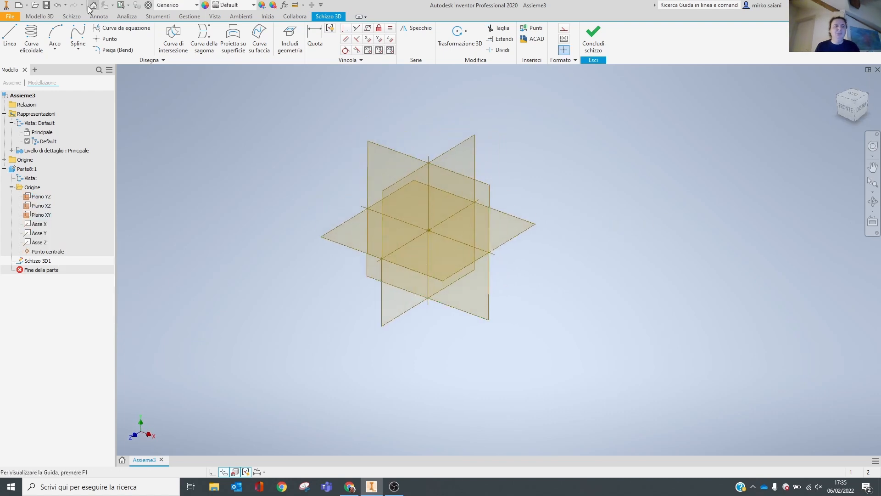
click(9, 37)
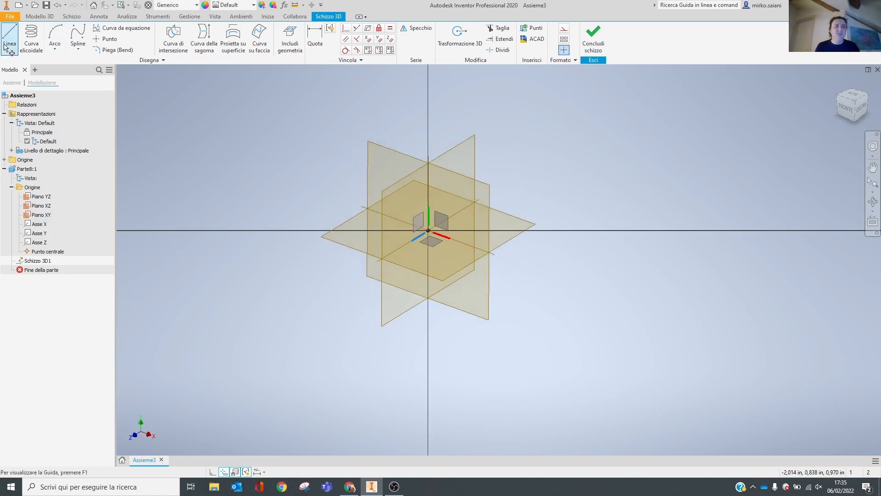
click(381, 213)
click(377, 149)
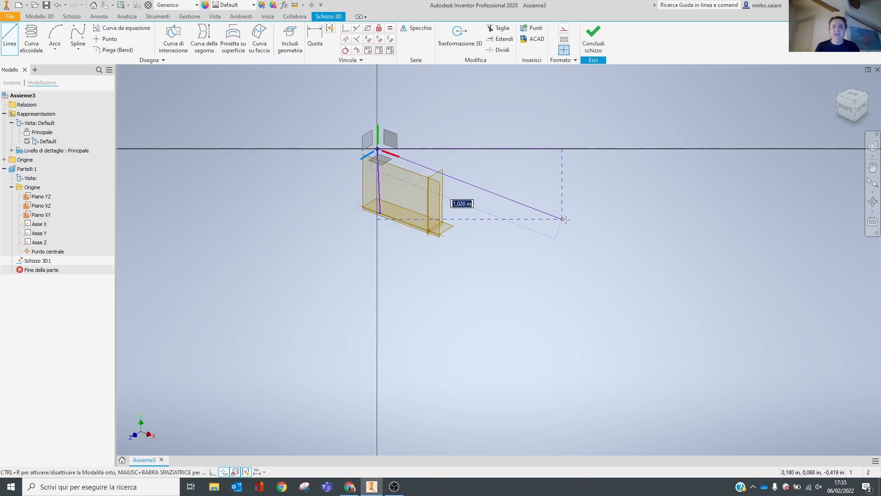
click(571, 222)
click(560, 300)
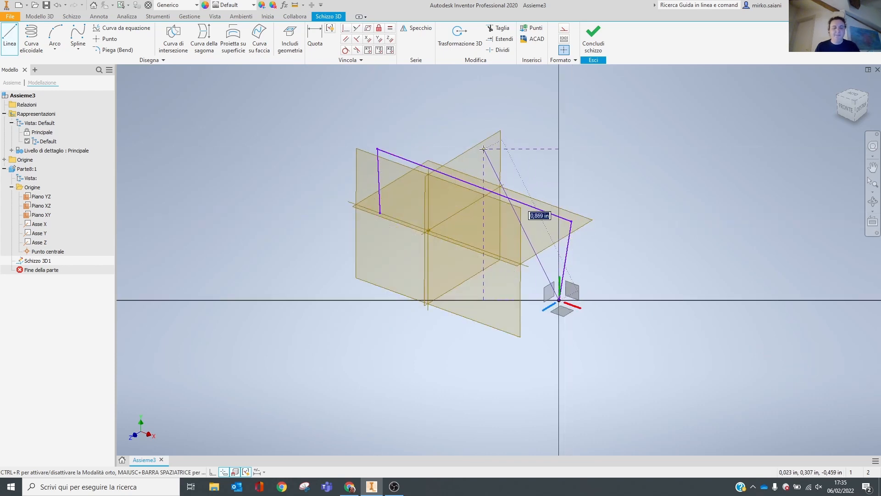
key(Escape)
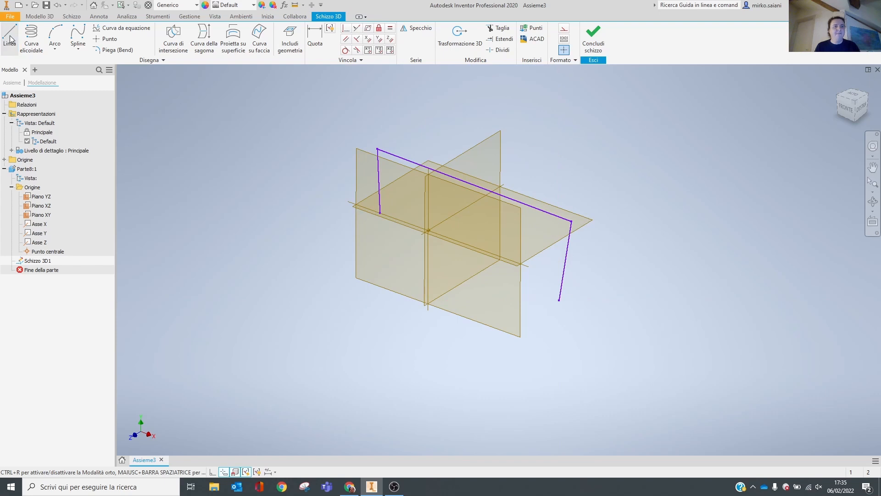
- Sketch a branch line running backward from the middle of the crossbar, ending in a third downward leg
click(475, 185)
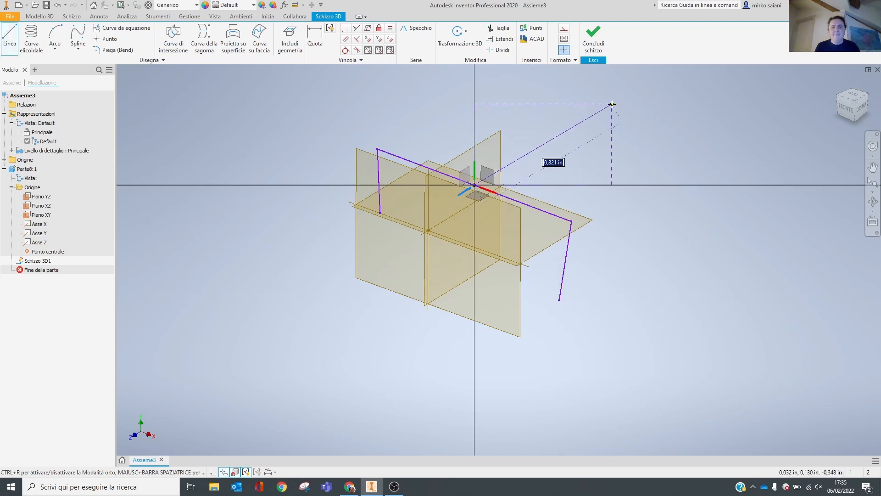
click(610, 101)
double_click(614, 173)
key(Escape)
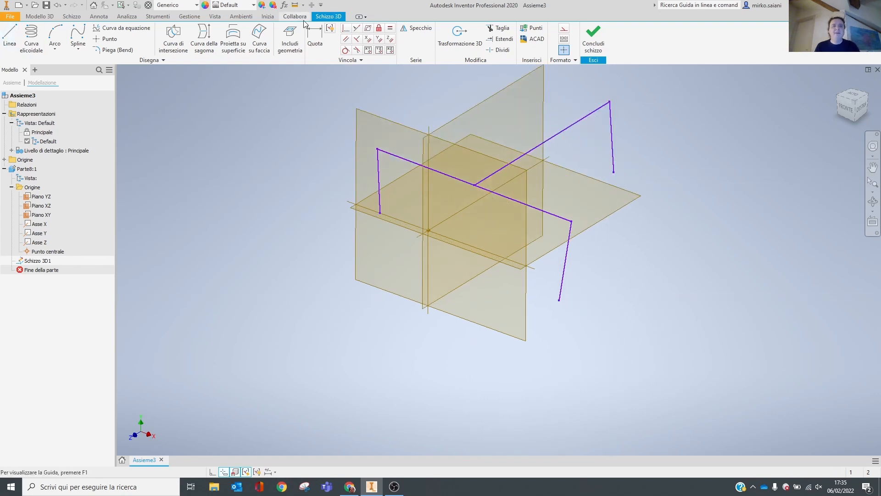
- Constrain the lower ends of the crossbar's front leg and the branch's leg coincident with the horizontal XZ plane
click(346, 28)
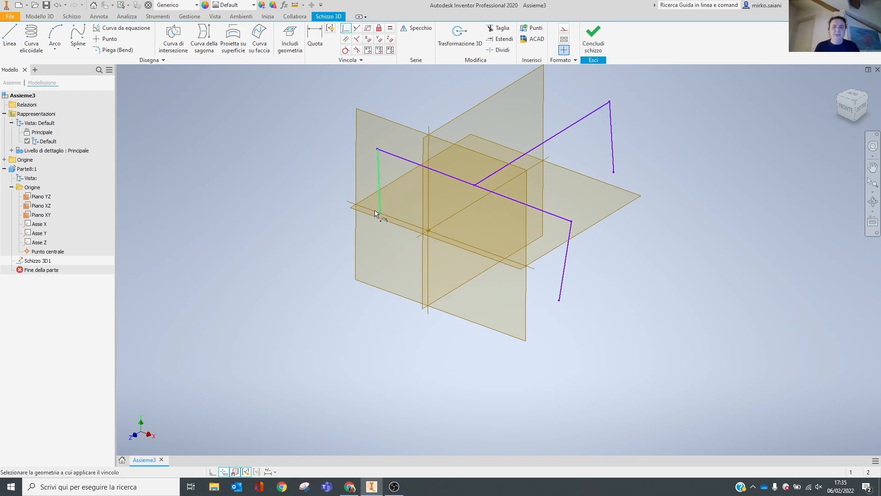
click(560, 301)
click(551, 254)
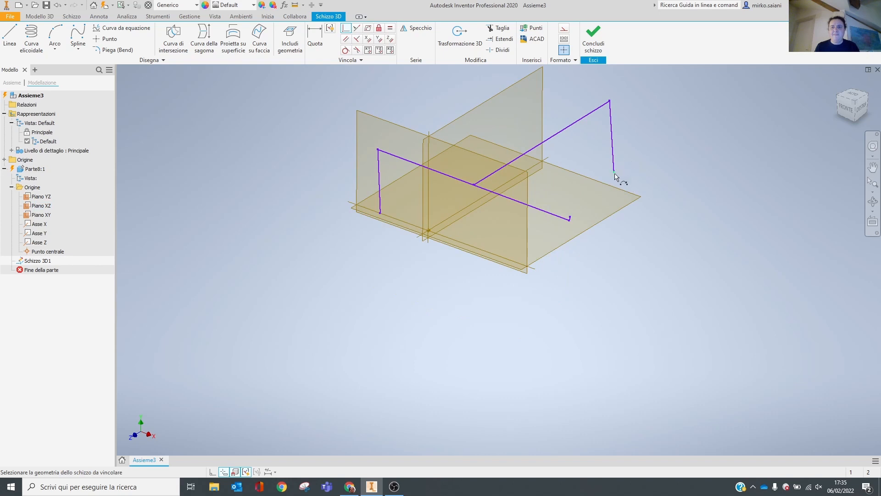
click(614, 172)
click(623, 196)
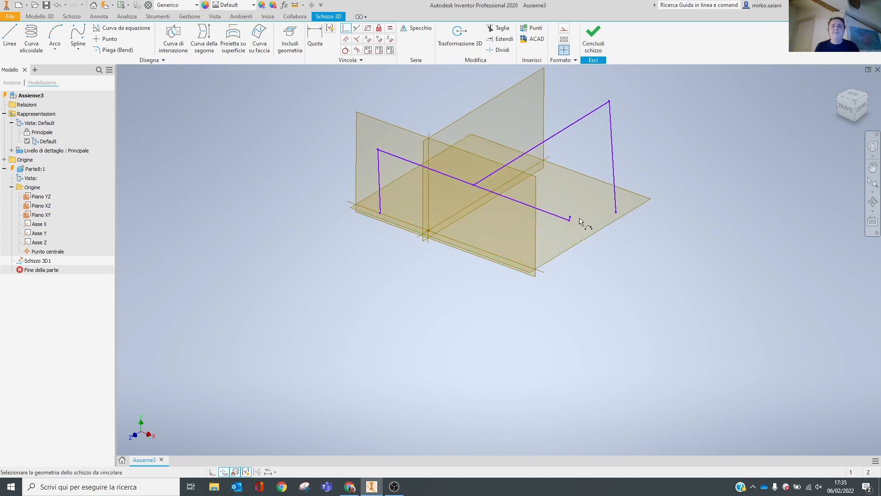
- Make both crossbar legs parallel to the vertical Y axis
click(346, 39)
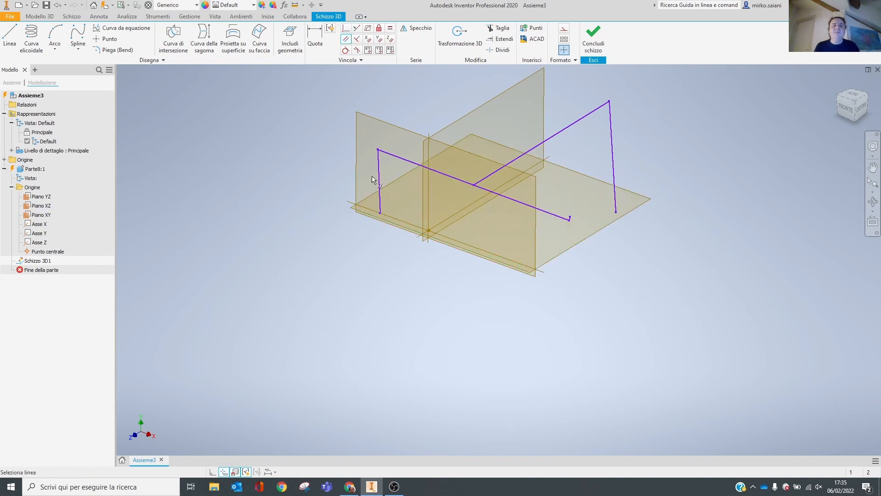
click(379, 181)
click(428, 204)
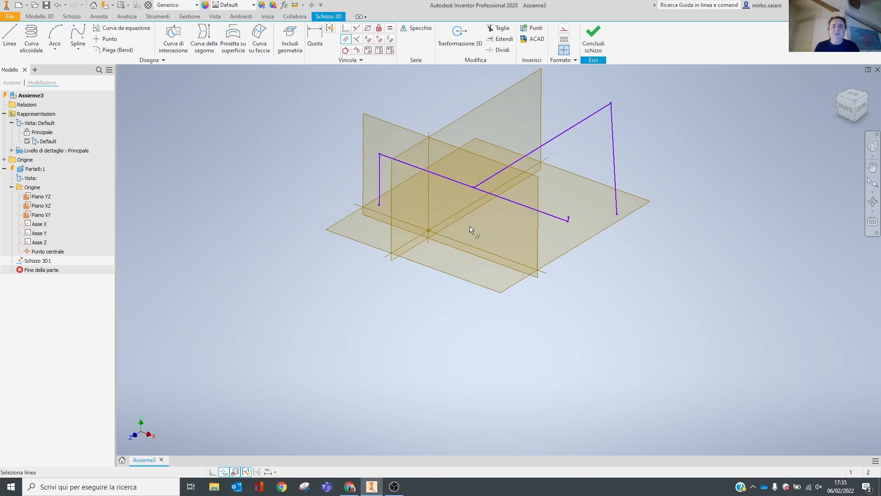
scroll(587, 229, down, 3)
click(561, 219)
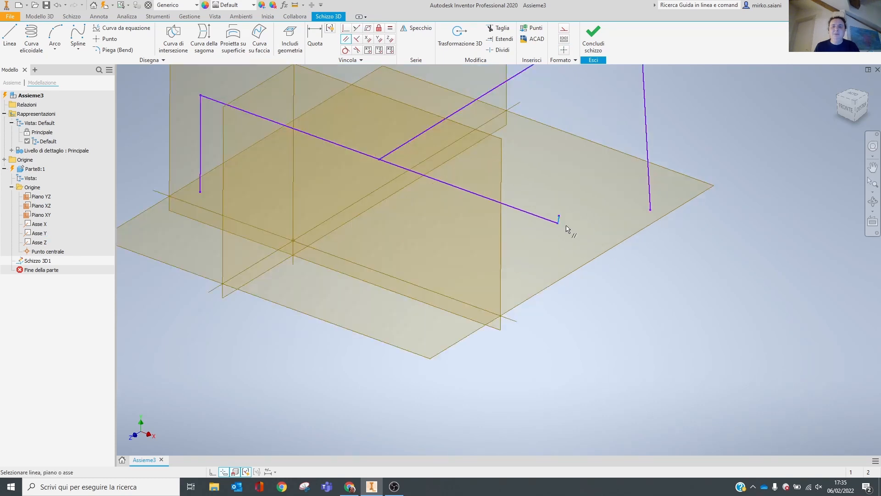
click(293, 197)
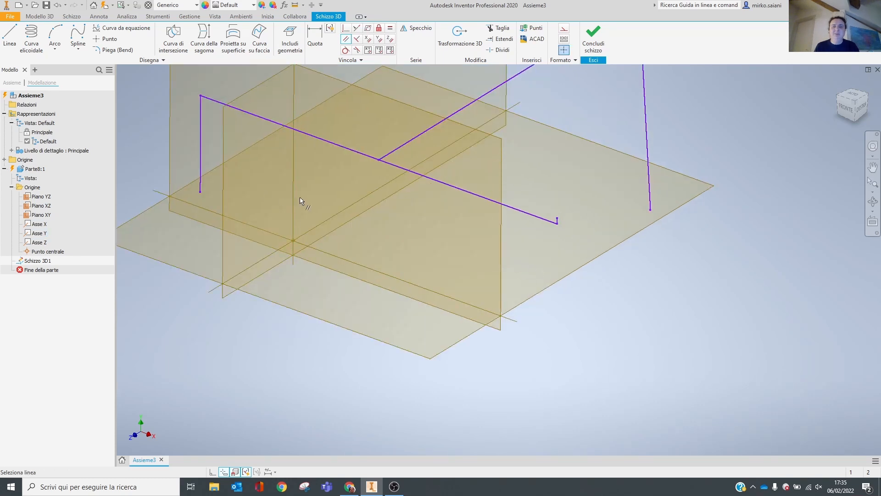
- Add parallel constraints aligning the crossbar with the X axis, the branch line with the Z axis and the branch's leg with the vertical axis
scroll(444, 206, up, 3)
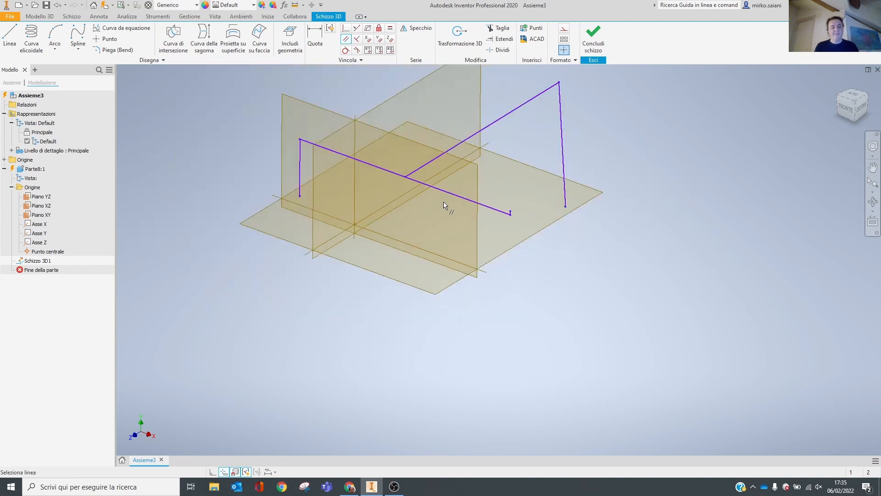
click(445, 189)
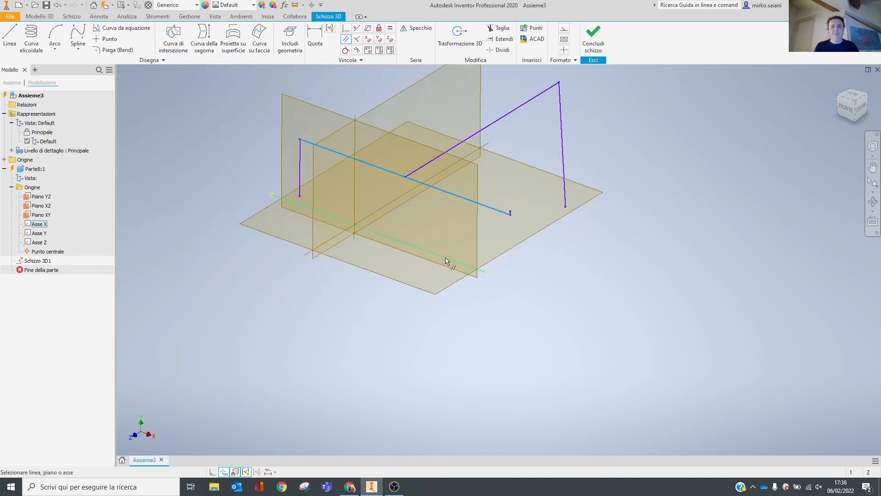
click(448, 245)
click(530, 105)
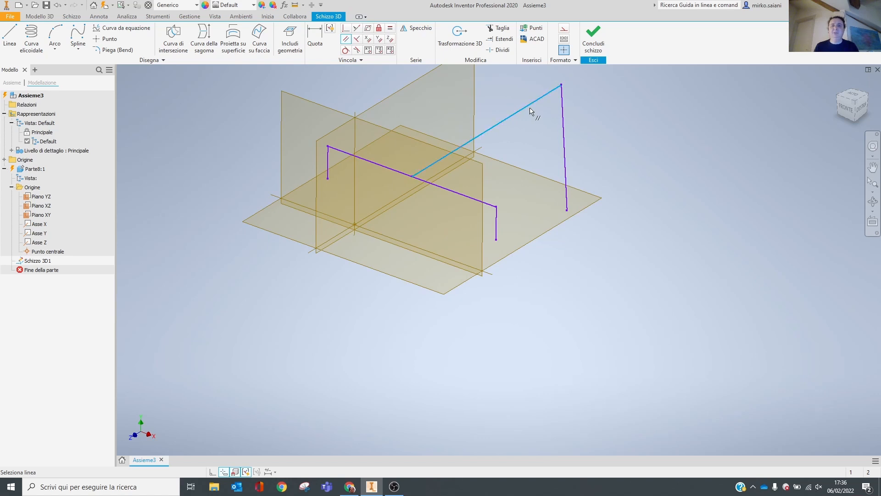
click(482, 153)
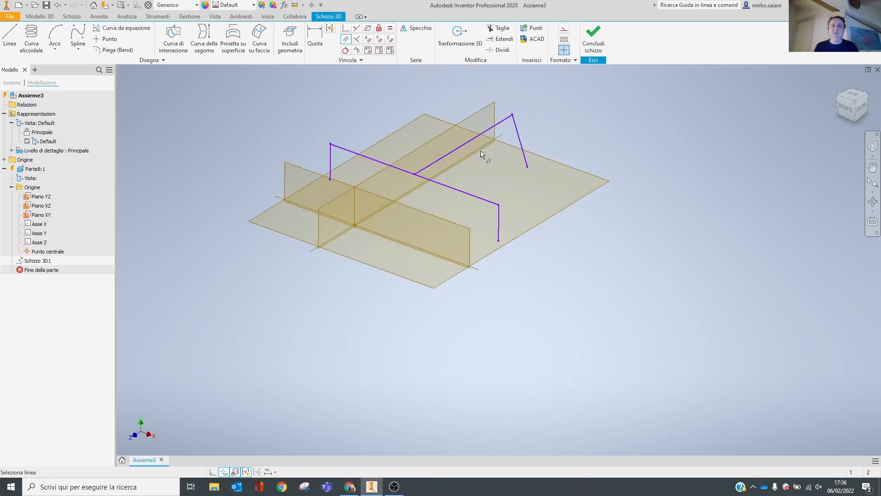
click(525, 151)
click(367, 210)
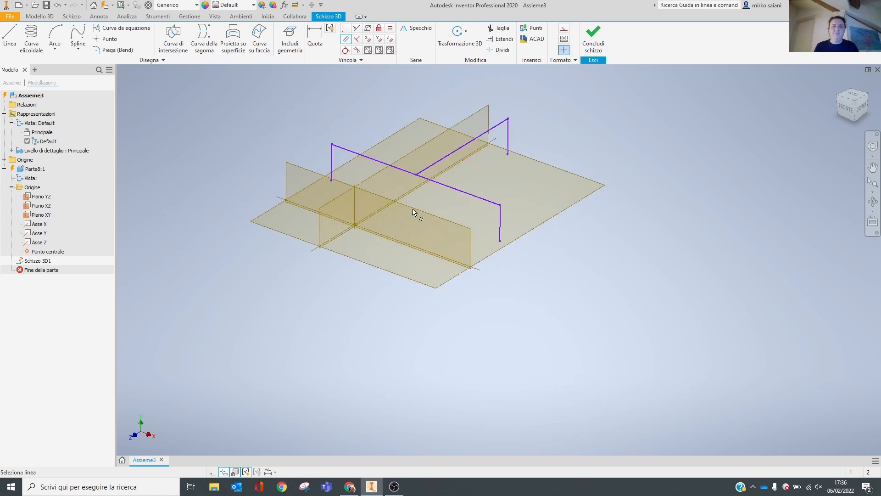
- Constrain a crossbar leg's lower end coincident with the XY plane and the crossbar-branch junction coincident with the YZ plane
mouse_move(558, 193)
shift+middle_down()
mouse_move(553, 181)
mouse_move(542, 202)
shift+middle_up()
click(346, 28)
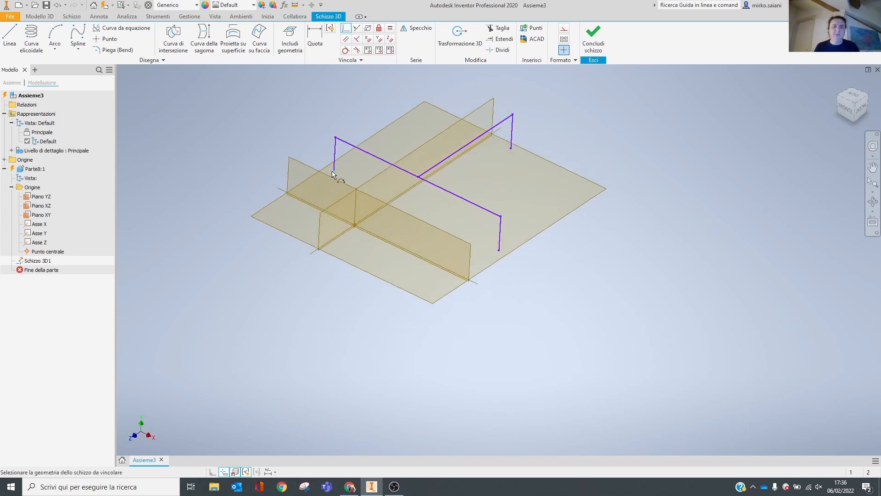
click(333, 172)
click(316, 173)
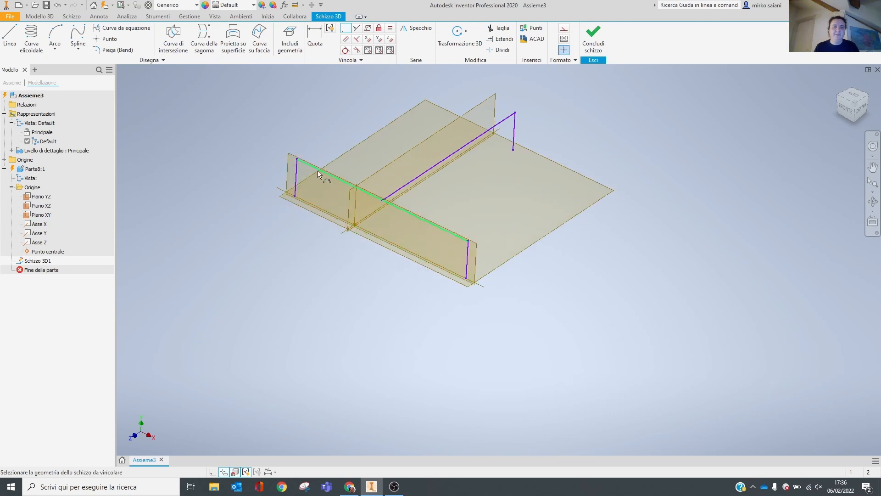
click(318, 170)
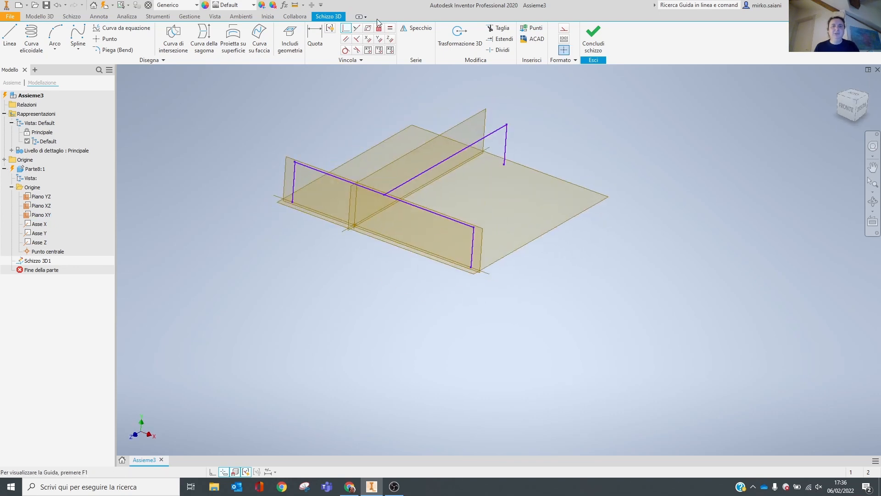
click(386, 196)
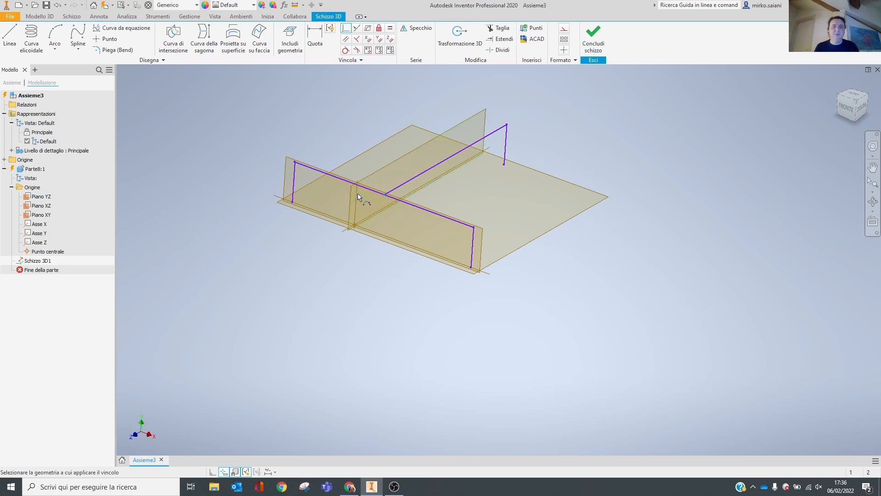
click(349, 203)
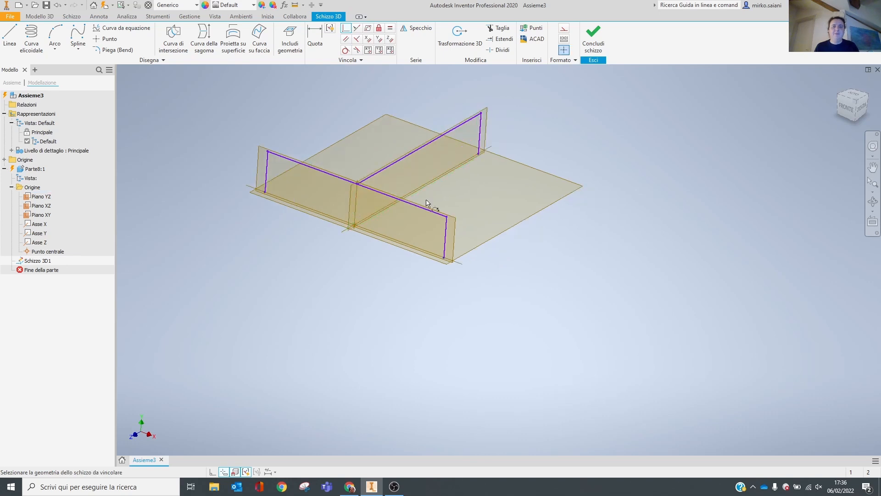
shift+middle_drag(428, 192, 463, 181)
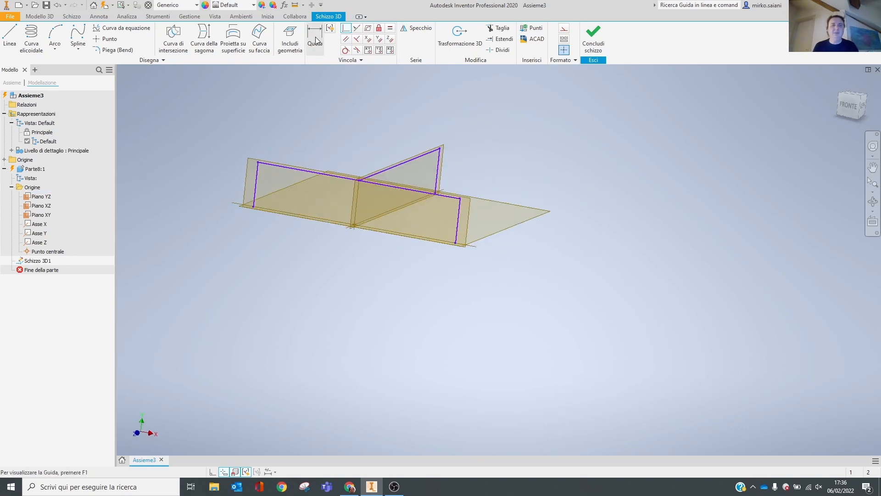
click(241, 17)
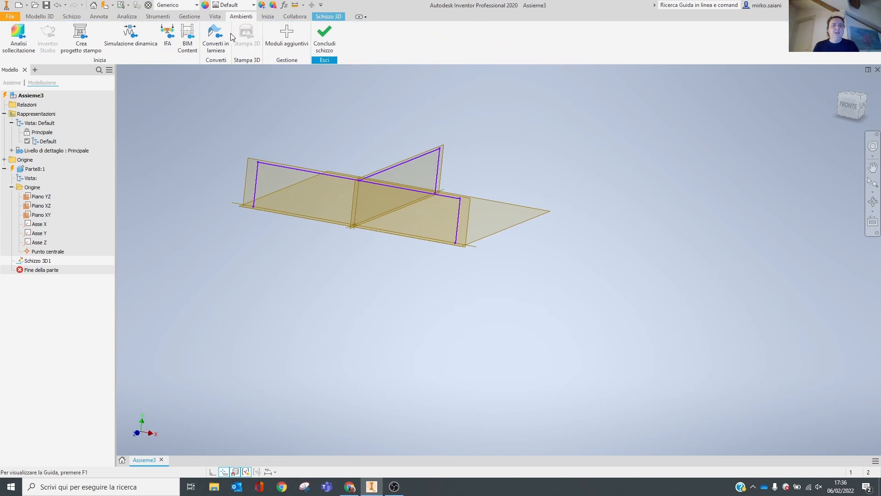
click(190, 16)
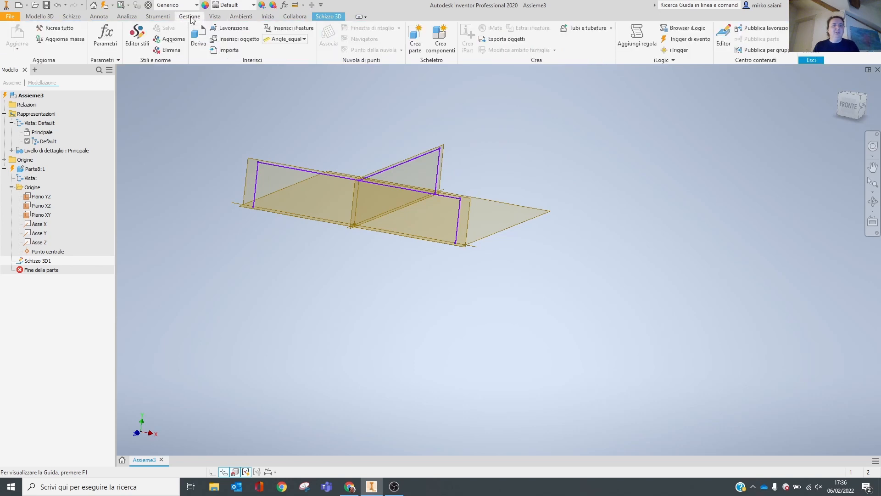
- Finish the 3D sketch and set the part's document units to millimetre for length and kilogram for mass
click(241, 16)
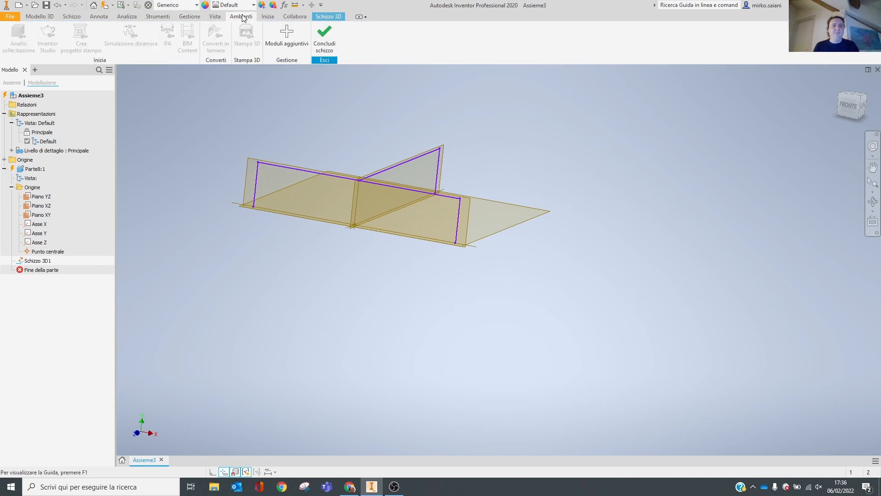
click(325, 33)
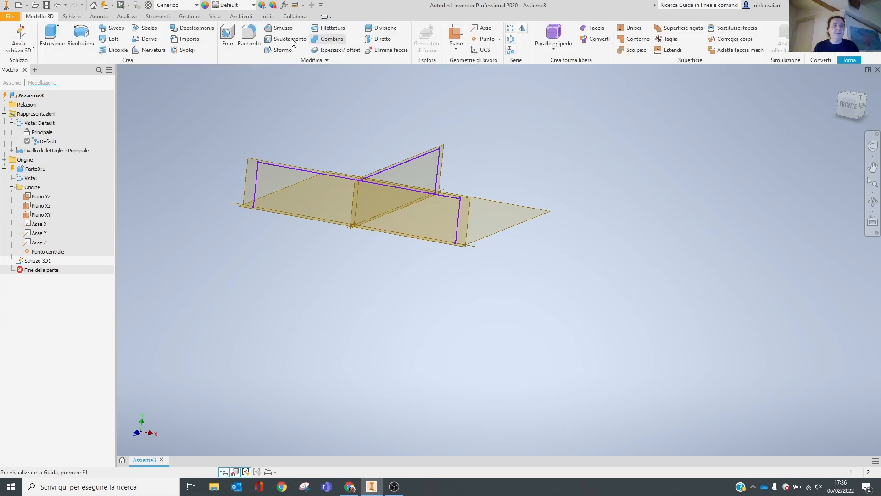
click(157, 16)
click(168, 36)
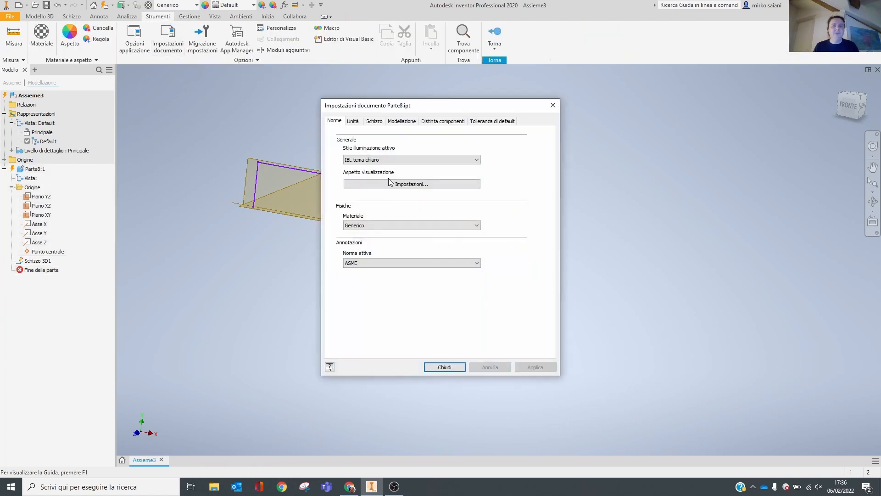
click(355, 122)
click(370, 154)
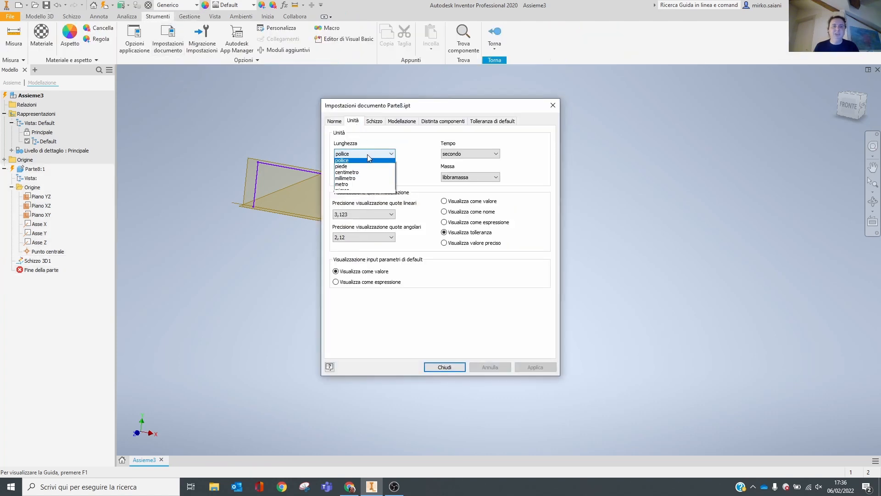
click(363, 181)
click(486, 177)
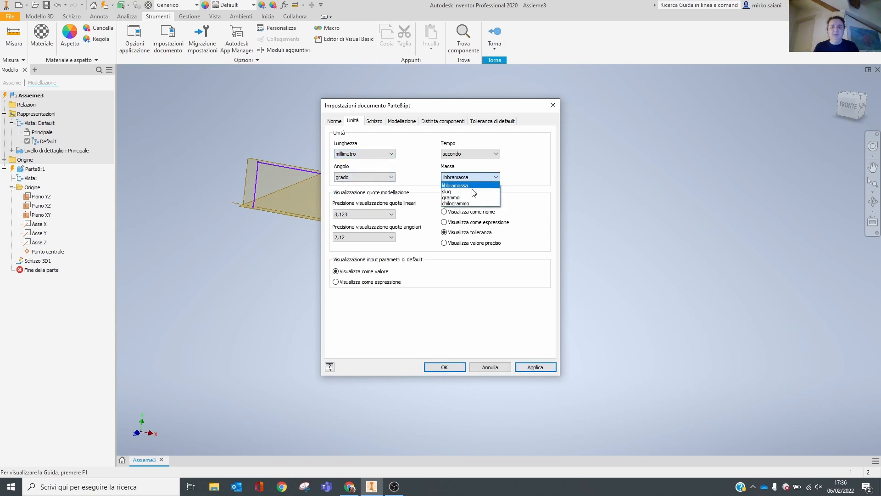
click(470, 201)
click(445, 368)
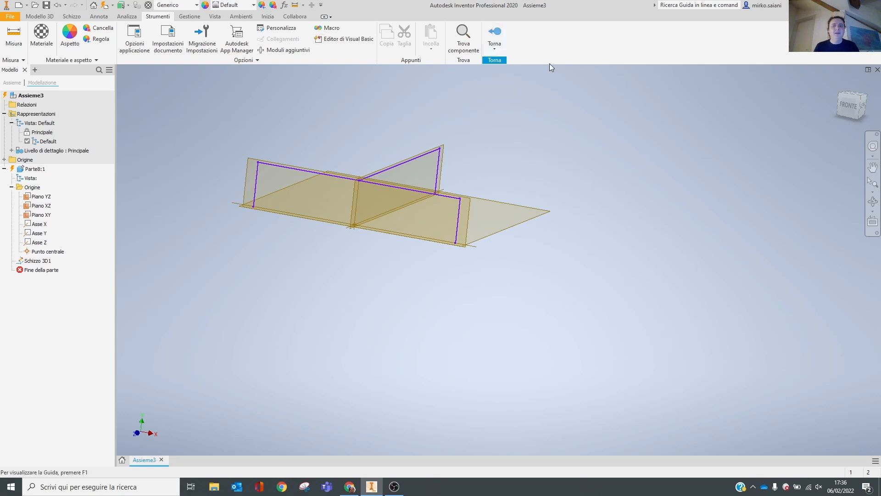
- Reopen the skeleton part's 3D sketch for editing and dimension the crossbar's length to 3000 mm
click(494, 35)
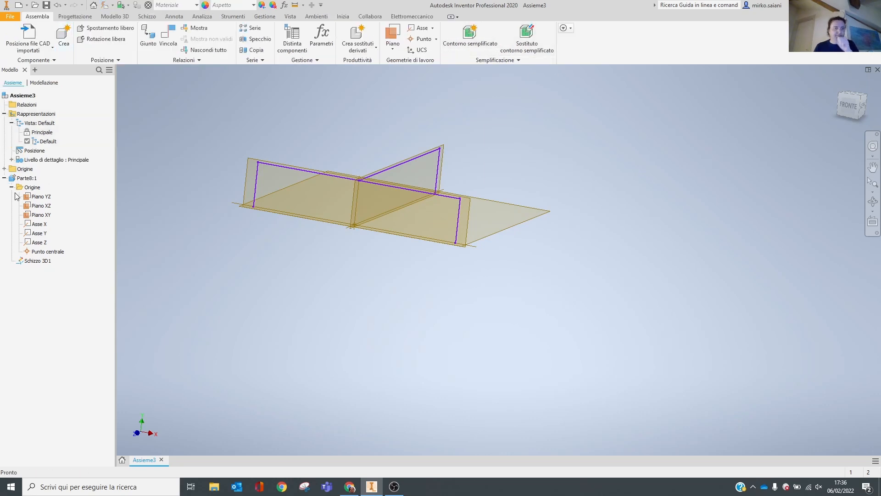
double_click(46, 260)
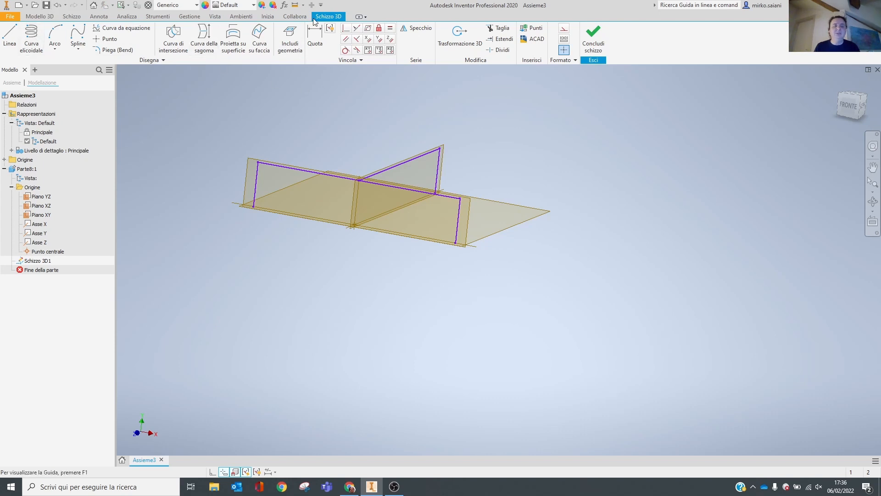
click(315, 38)
click(308, 184)
click(365, 115)
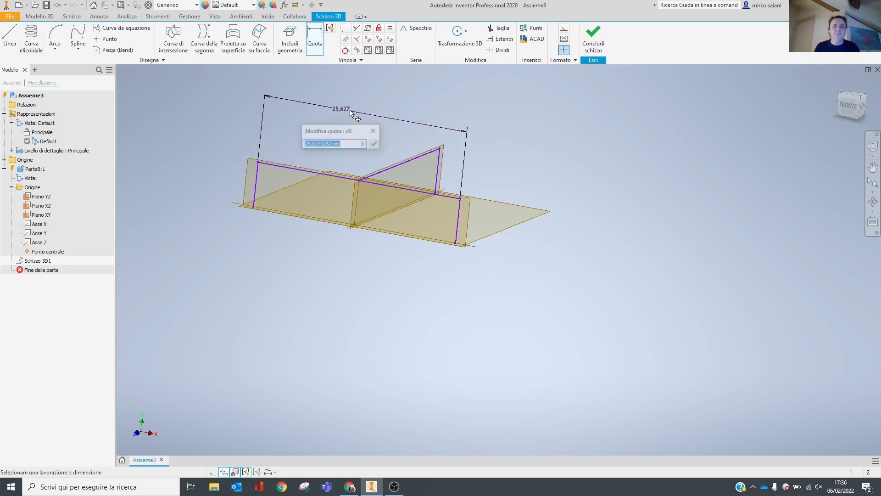
text(3)
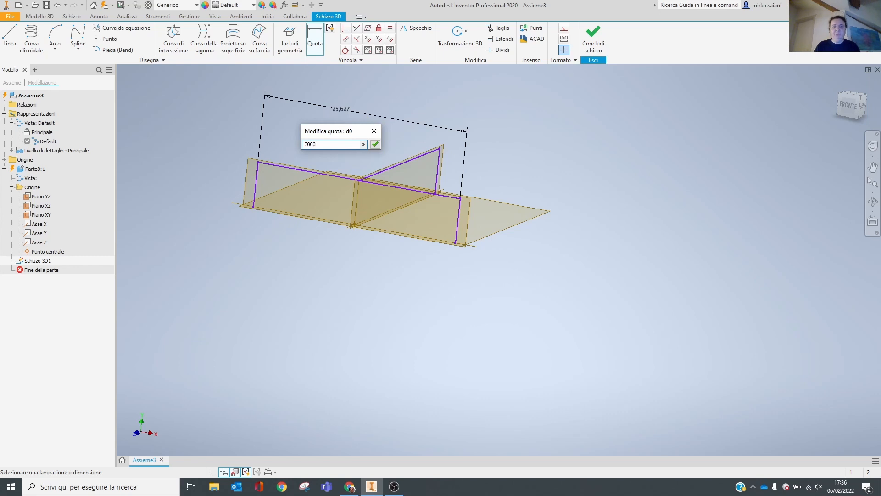
text(000)
key(Return)
- Dimension the leg at the crossbar's negative-X end to a height of 1500 mm
scroll(496, 277, up, 3)
scroll(171, 199, up, 2)
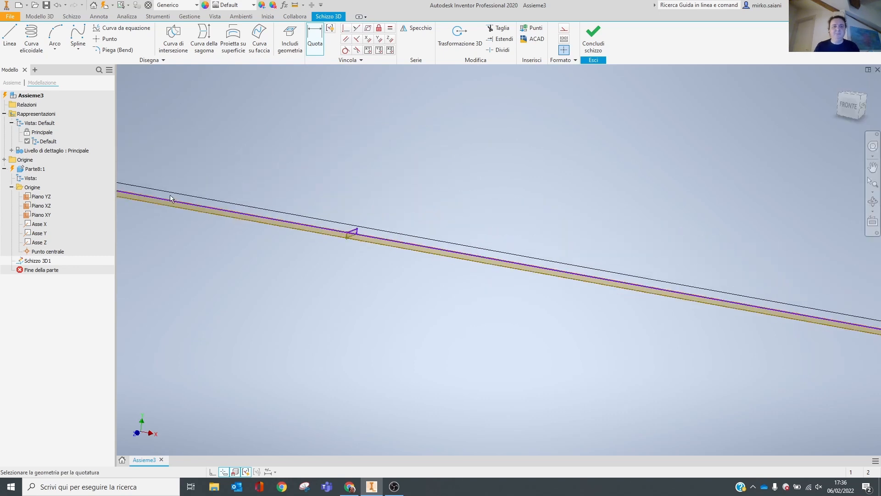
scroll(170, 198, up, 1)
middle_drag(171, 198, 704, 250)
scroll(504, 216, up, 2)
middle_drag(510, 222, 657, 322)
scroll(656, 322, down, 2)
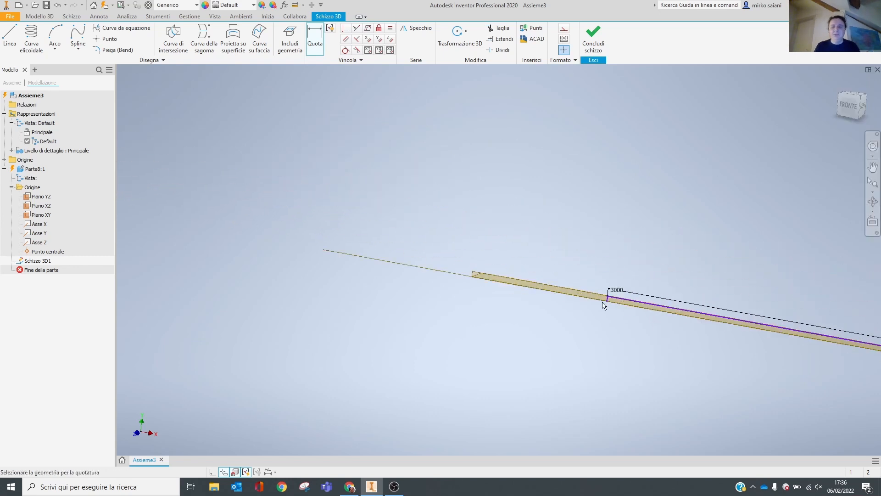
scroll(606, 303, down, 3)
click(705, 340)
click(640, 238)
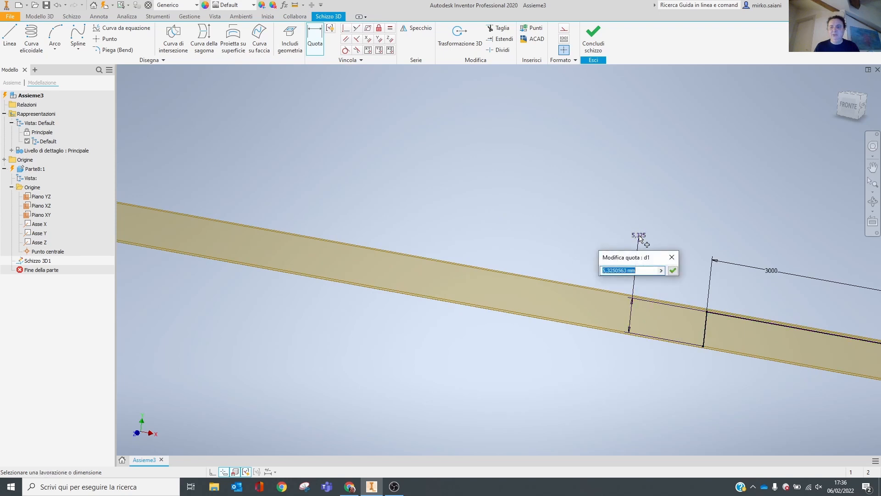
text(1500)
key(Return)
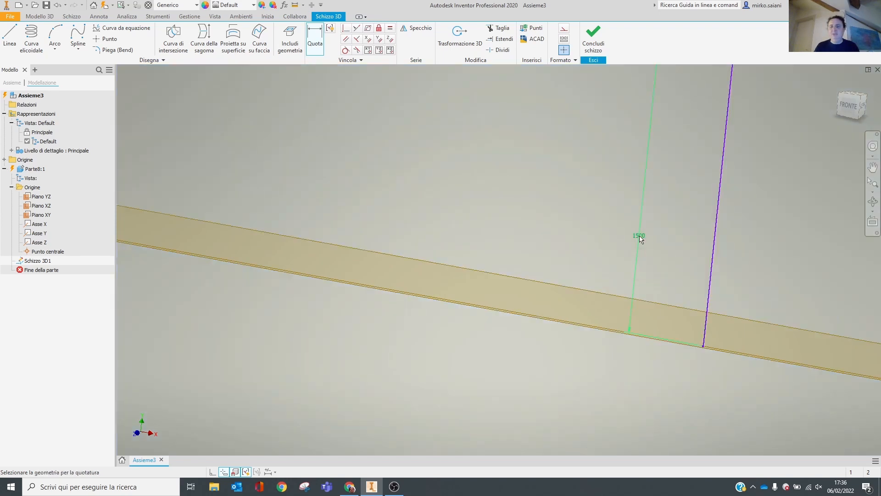
- Dimension the short branch line running off the middle of the crossbar to 1500 mm
scroll(627, 246, up, 6)
scroll(609, 232, down, 8)
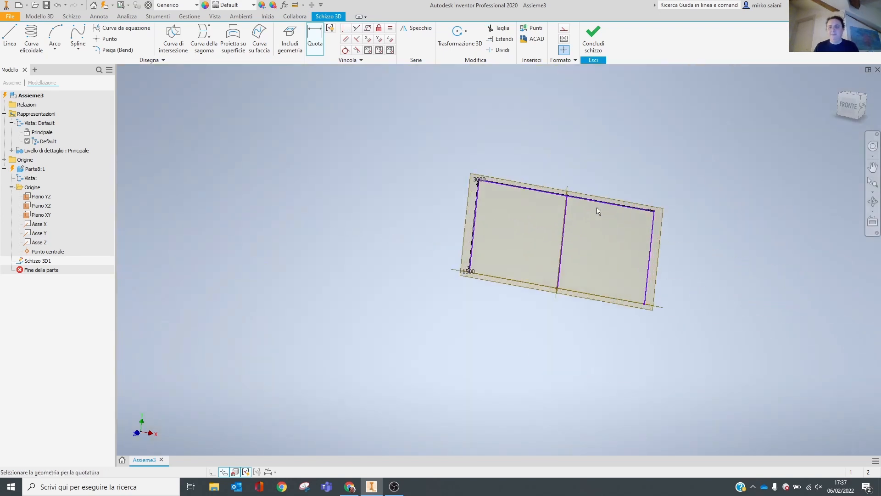
mouse_move(692, 233)
shift+middle_down()
mouse_move(679, 252)
mouse_move(541, 226)
shift+middle_up()
scroll(542, 230, down, 2)
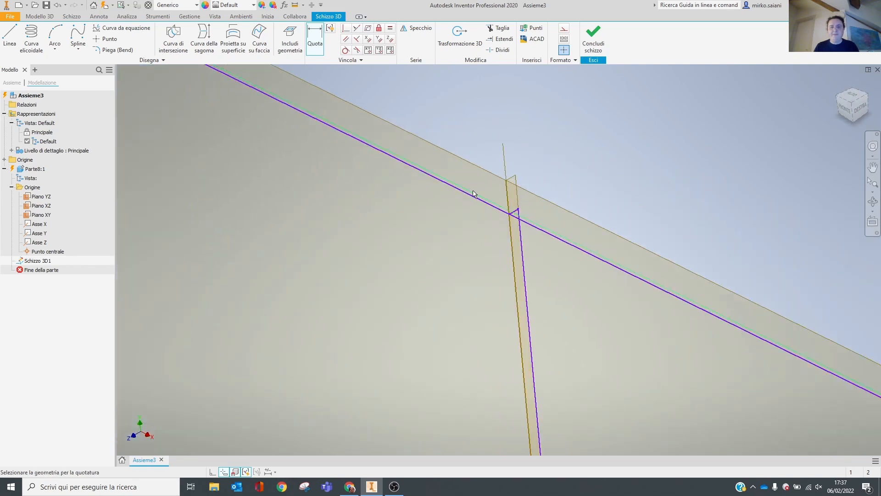
scroll(517, 211, down, 3)
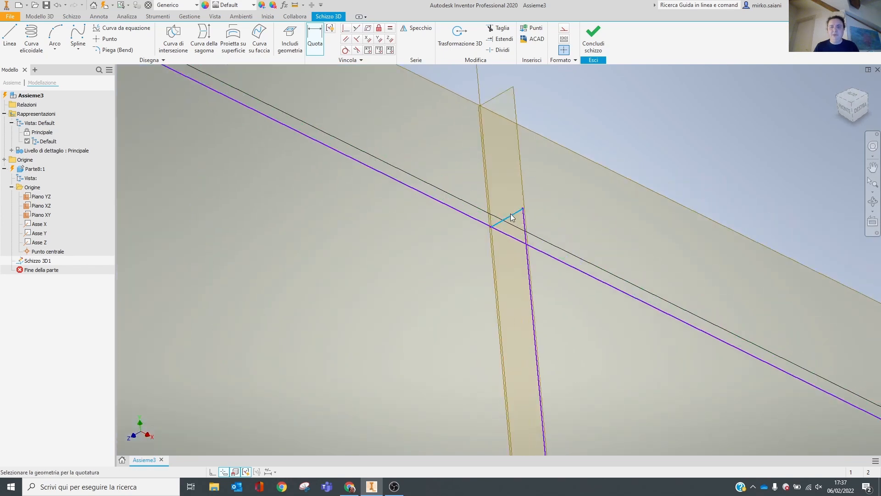
click(519, 212)
click(500, 156)
text(1500)
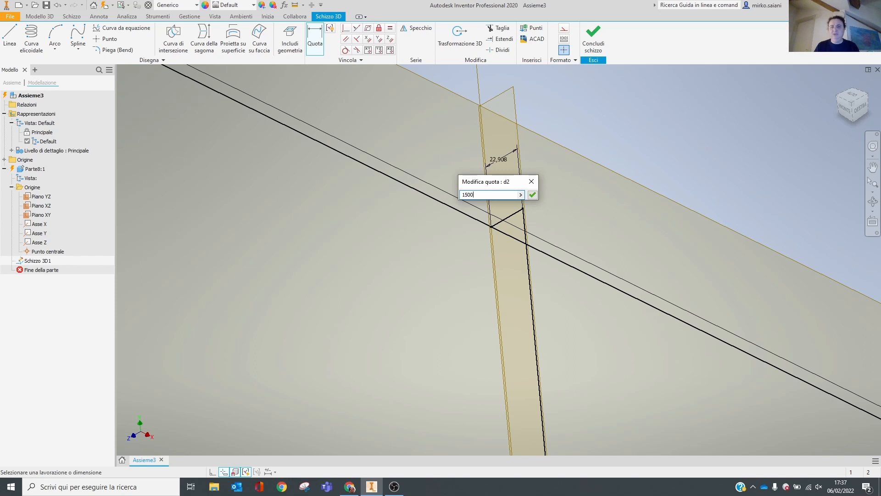
key(Return)
scroll(490, 150, up, 8)
mouse_move(474, 221)
shift+middle_down()
mouse_move(511, 203)
mouse_move(441, 206)
shift+middle_up()
scroll(626, 236, down, 3)
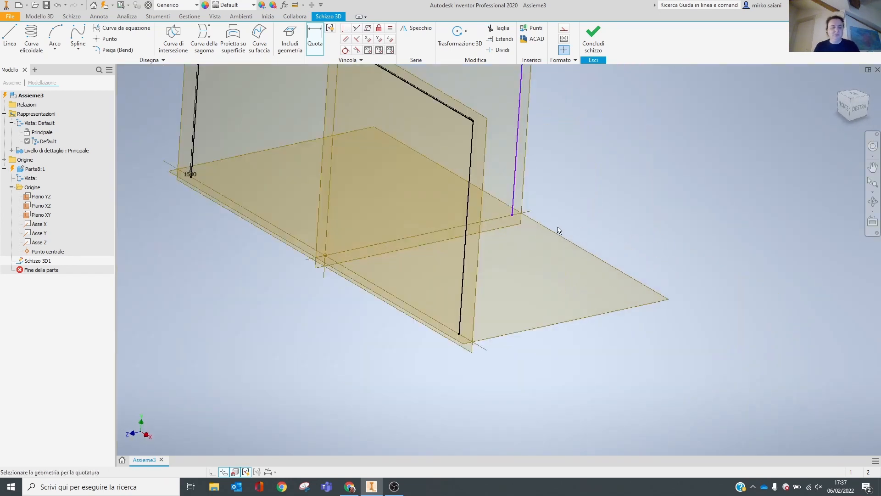
key(Escape)
- Finish the 3D sketch and return from the skeleton part to the main assembly
middle_drag(513, 218, 517, 265)
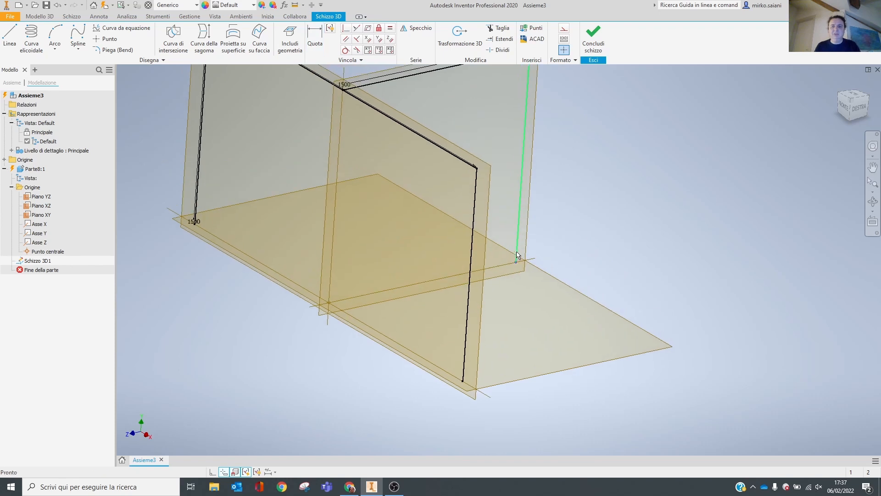
middle_drag(606, 282, 585, 360)
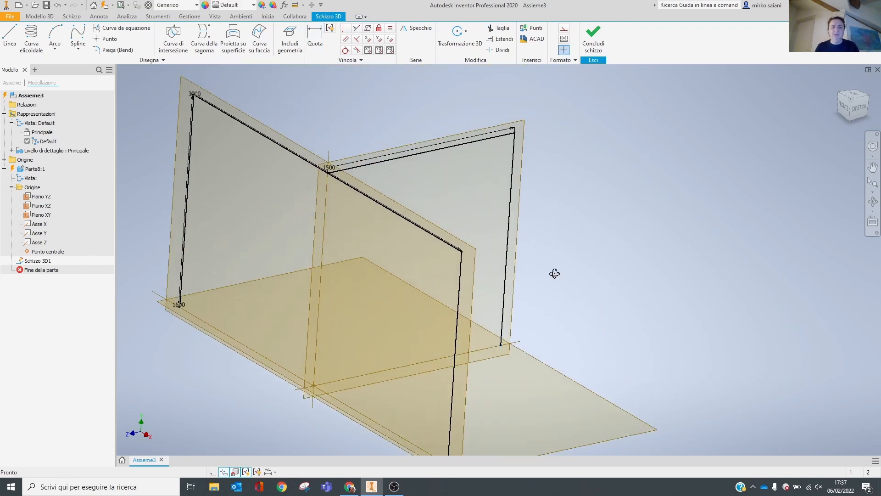
mouse_move(555, 273)
shift+middle_down()
mouse_move(593, 288)
mouse_move(594, 242)
mouse_move(564, 266)
shift+middle_up()
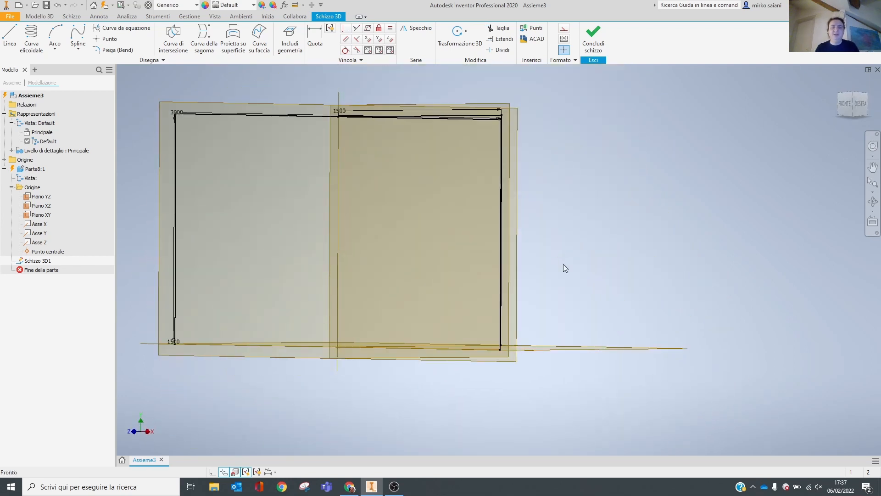
key(F6)
click(596, 31)
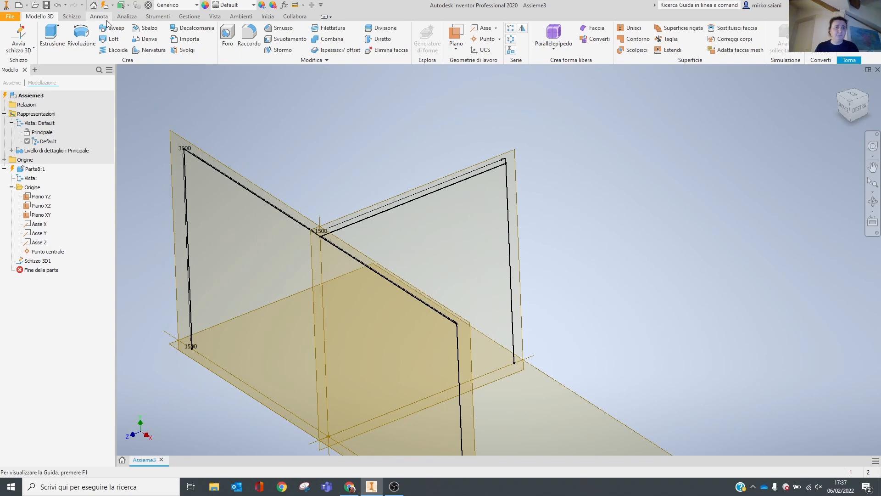
click(154, 17)
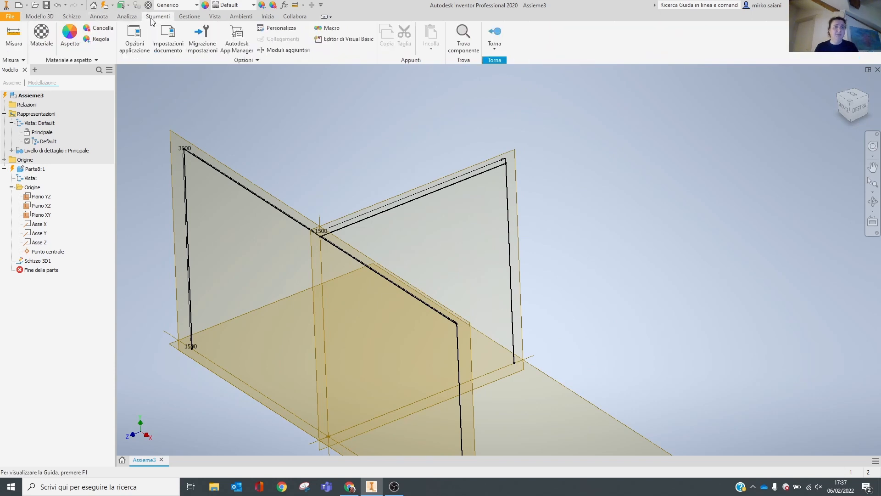
click(126, 16)
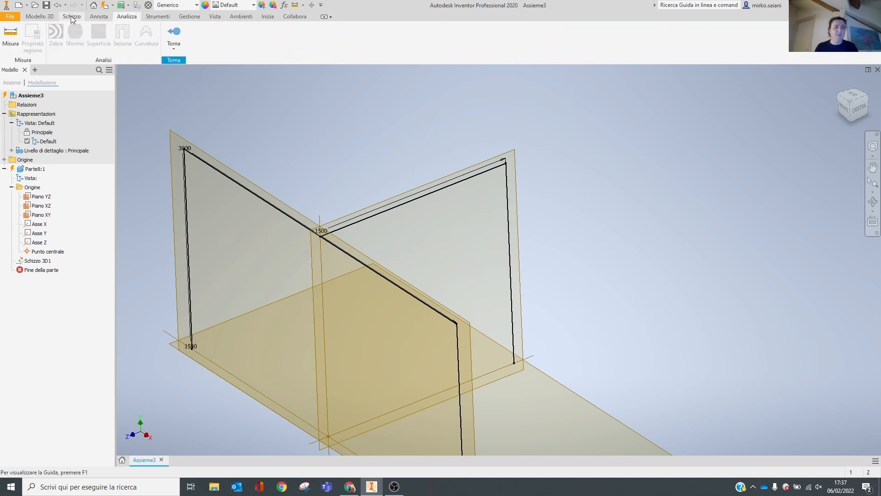
click(174, 35)
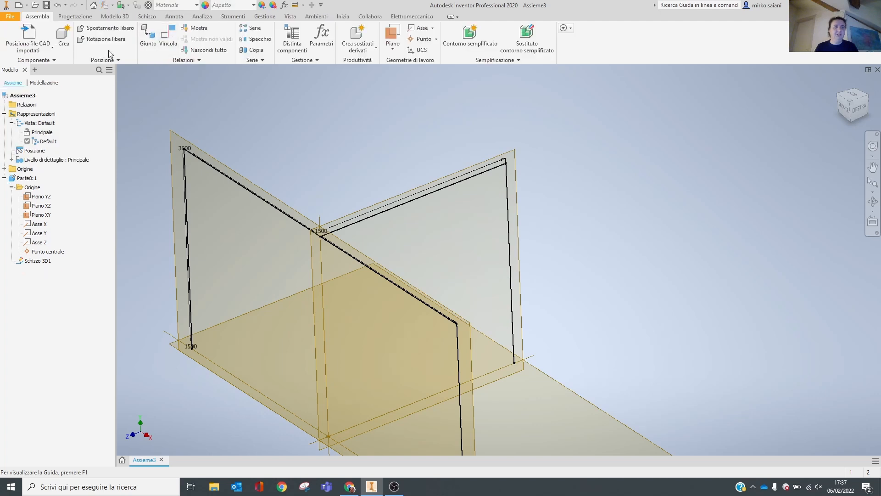
- Start inserting a frame, accept saving the assembly first, and go up to the workspace folder as the save location
click(66, 17)
click(79, 36)
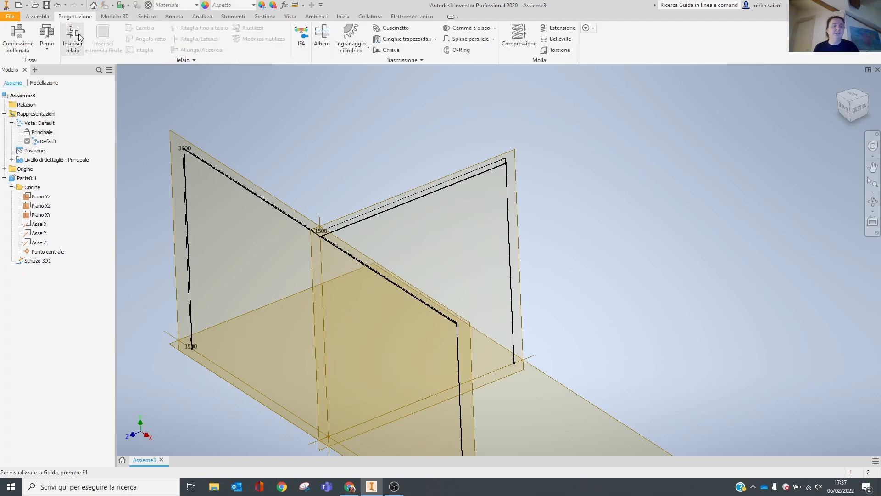
click(473, 277)
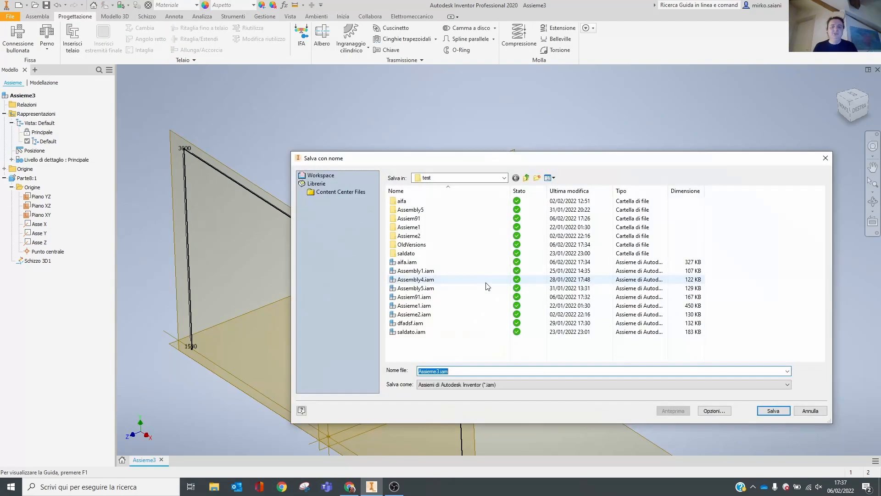
click(526, 178)
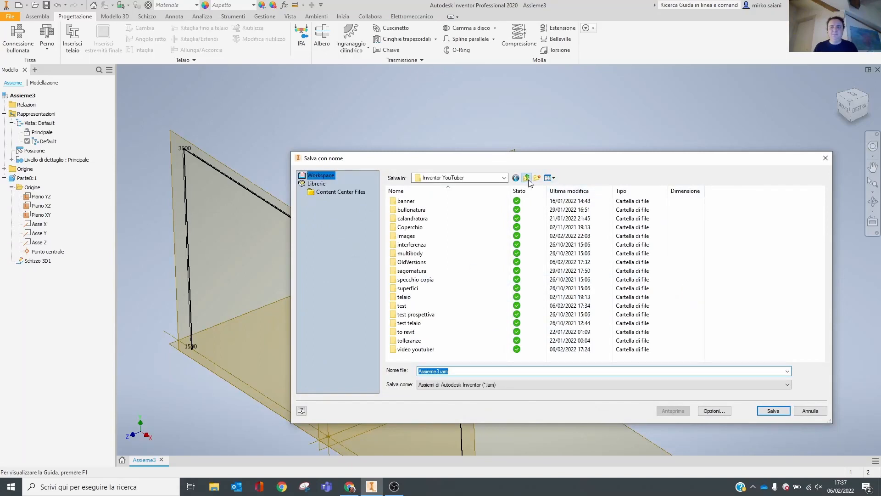
- Create a new folder in the workspace folder and name it ifa
click(536, 178)
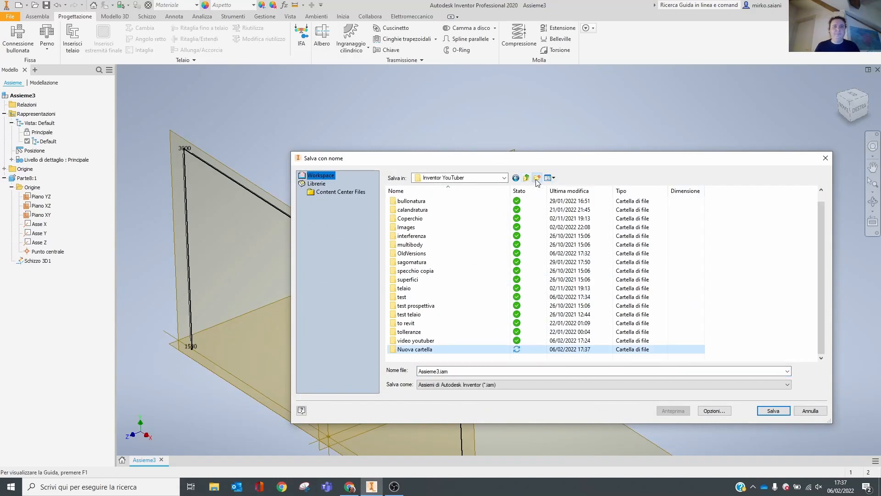
key(i)
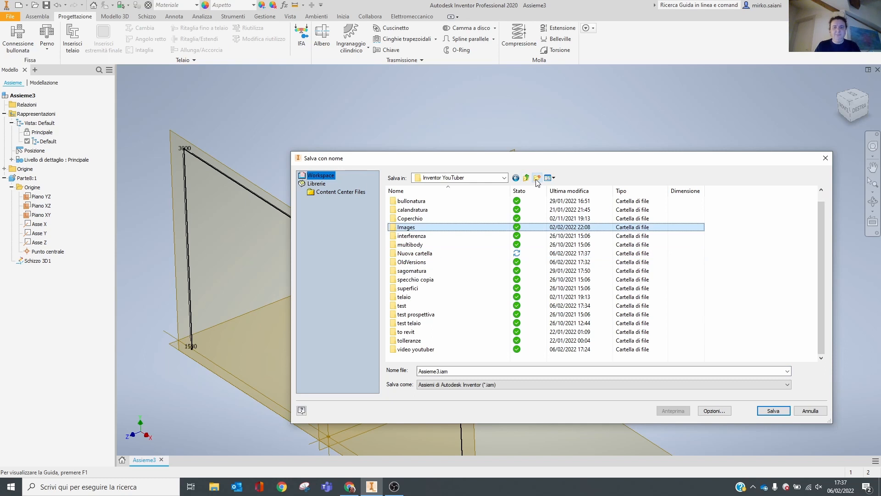
double_click(432, 253)
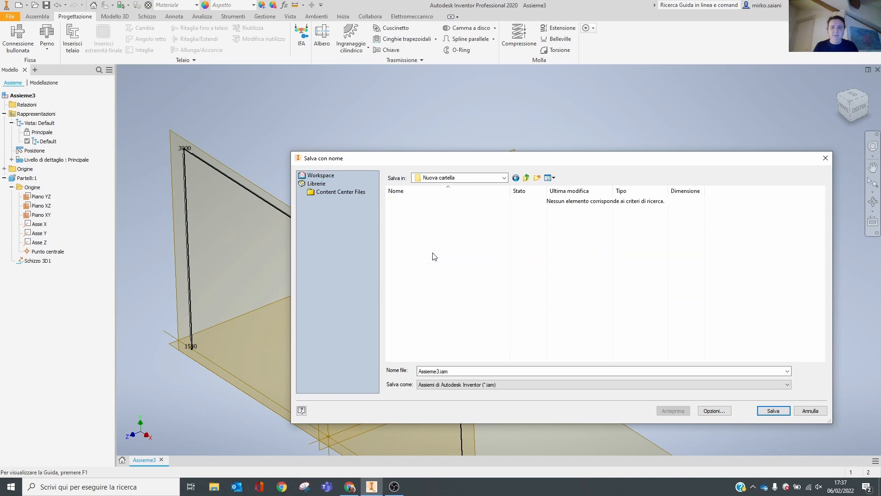
click(526, 177)
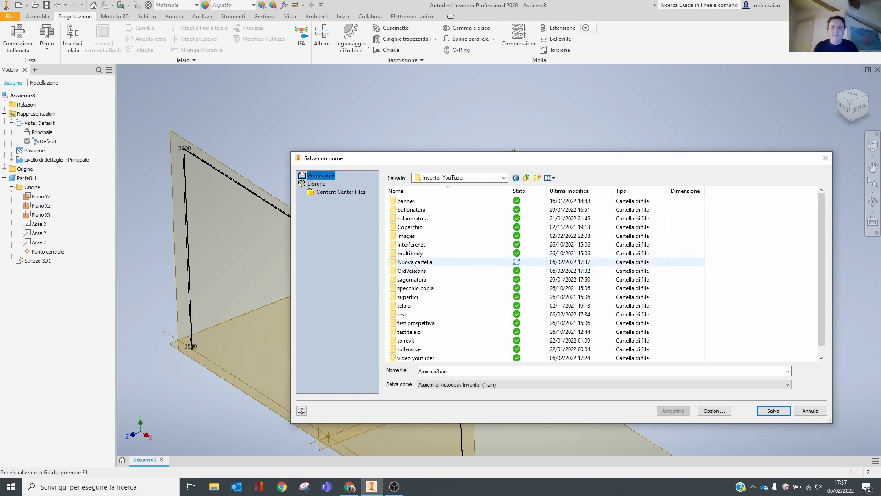
click(429, 263)
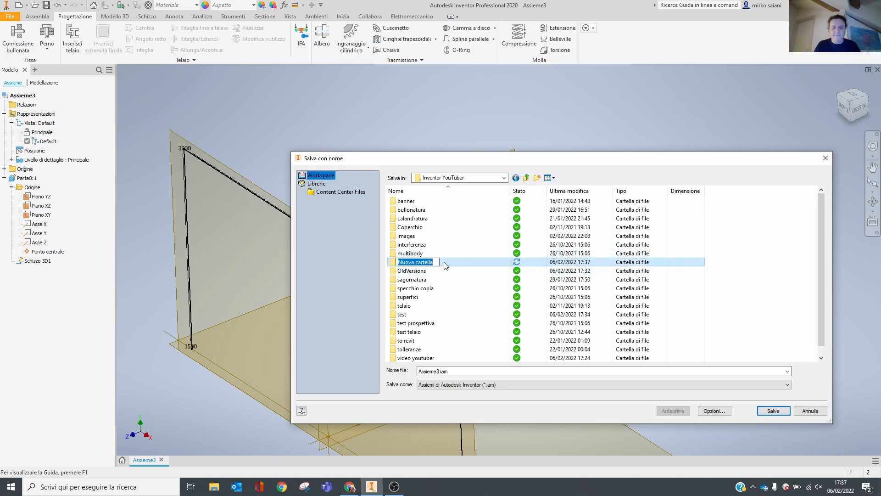
text(ifa)
key(Return)
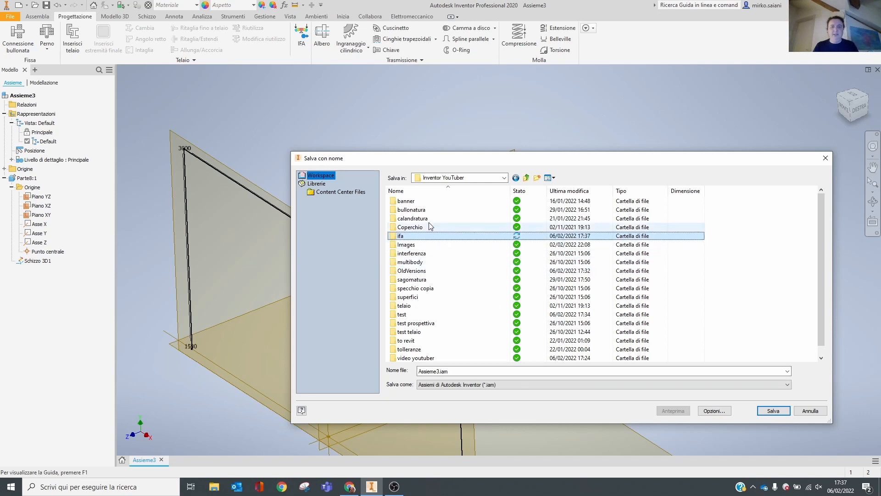
- Save the assembly as assieme in the ifa folder, including its dependent skeleton part
double_click(420, 236)
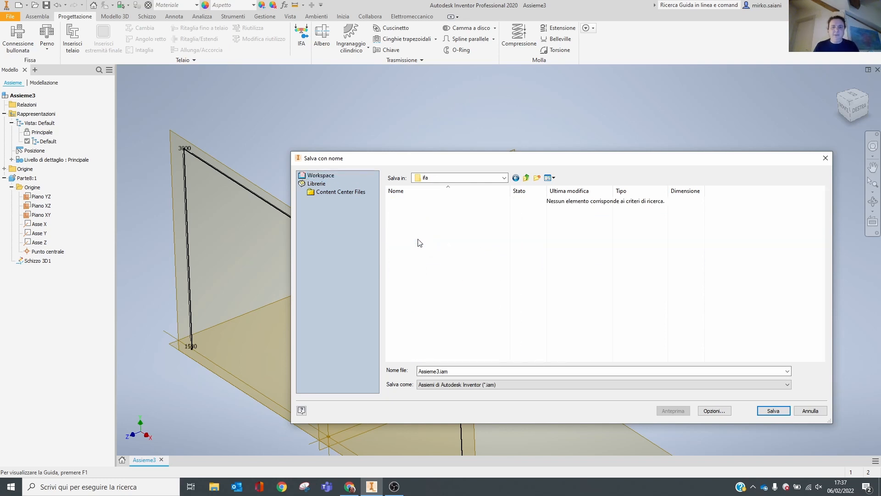
click(458, 372)
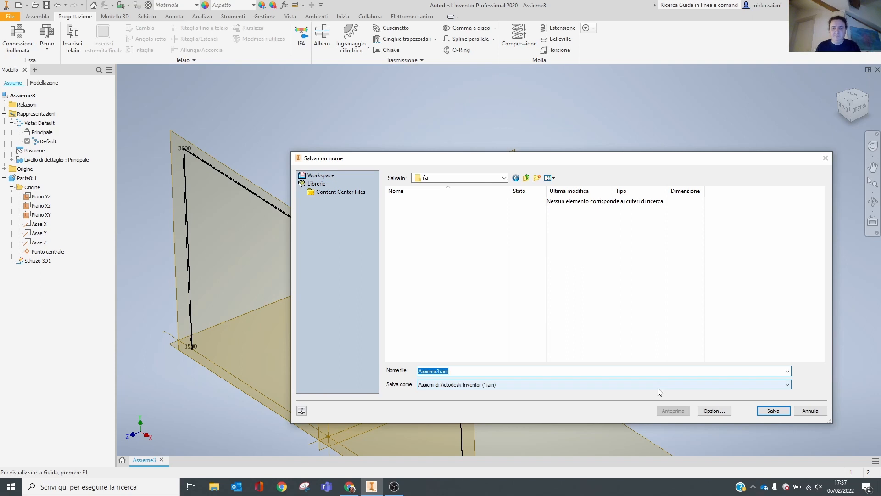
text(assieme)
key(Return)
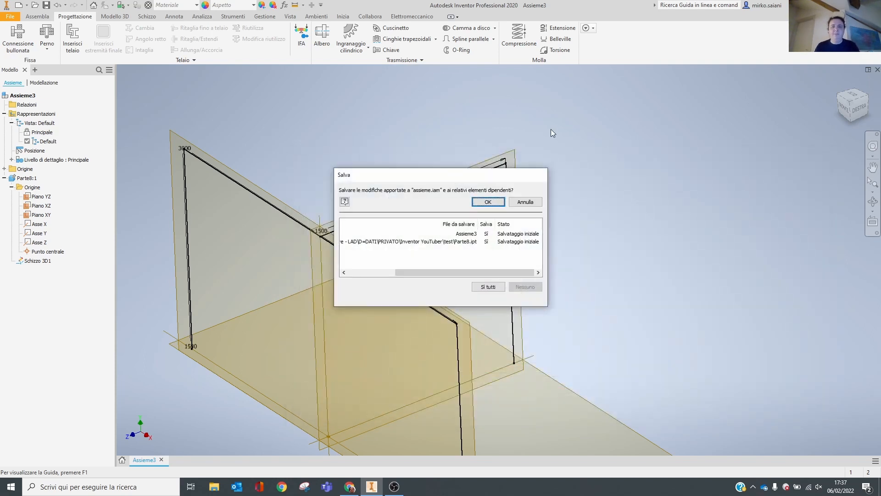
click(489, 203)
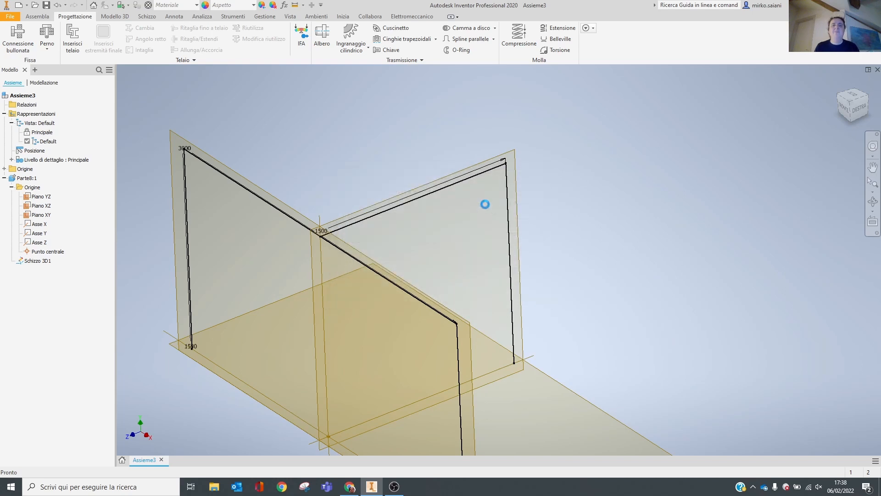
- Pick the crossbar and both outer leg lines as placement lines for ANSI HP 8 x 36 frame members in Acciaio, Dolce
drag(642, 119, 460, 106)
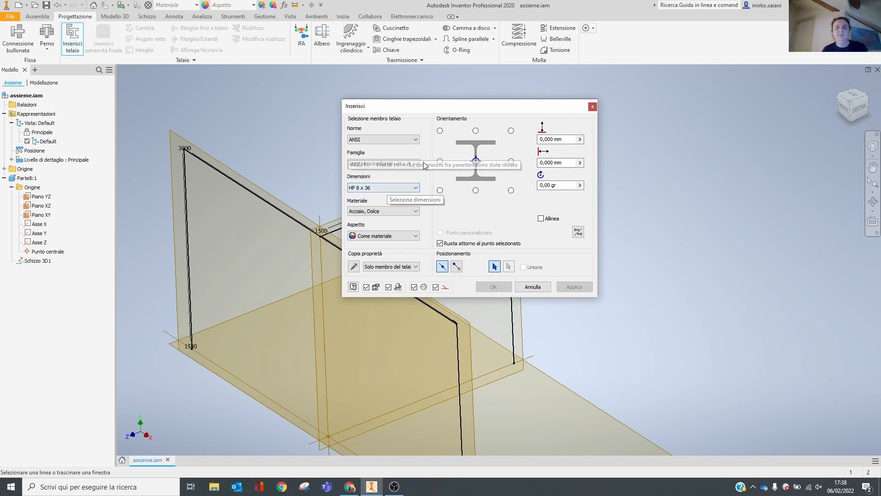
middle_drag(277, 181, 290, 141)
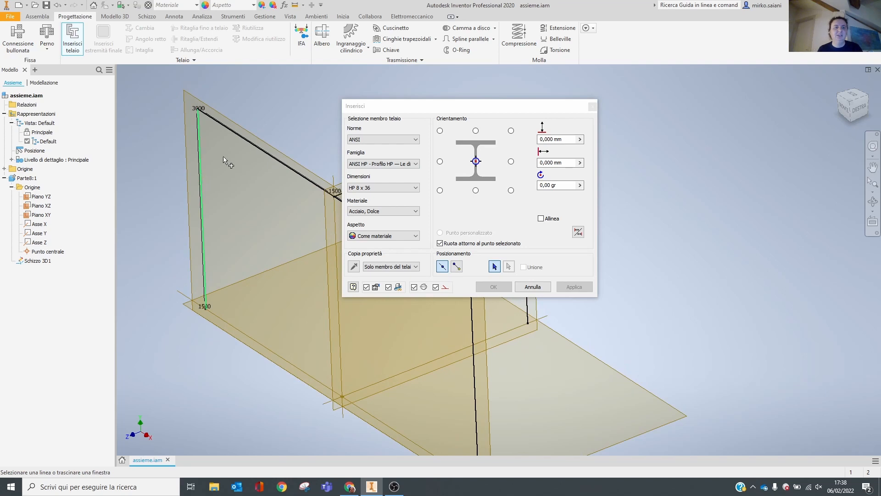
click(204, 176)
click(239, 142)
middle_drag(243, 198, 172, 153)
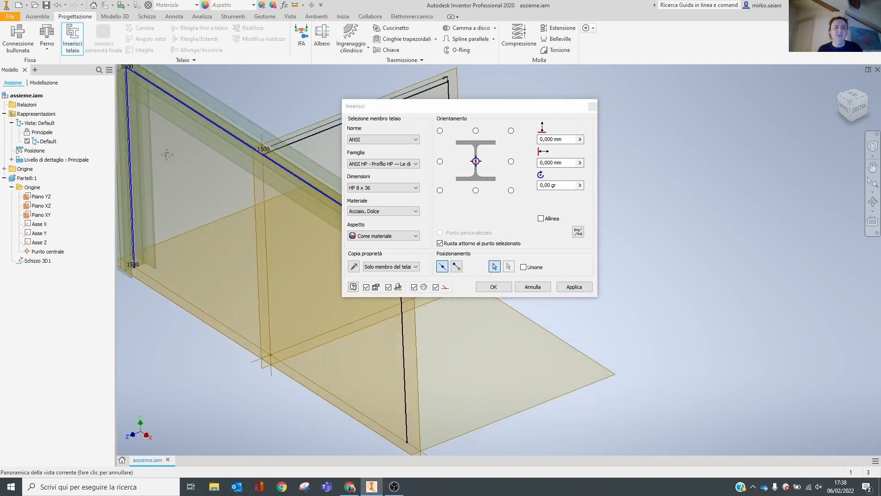
mouse_move(386, 317)
middle_down()
mouse_move(315, 294)
mouse_move(305, 274)
middle_up()
click(317, 281)
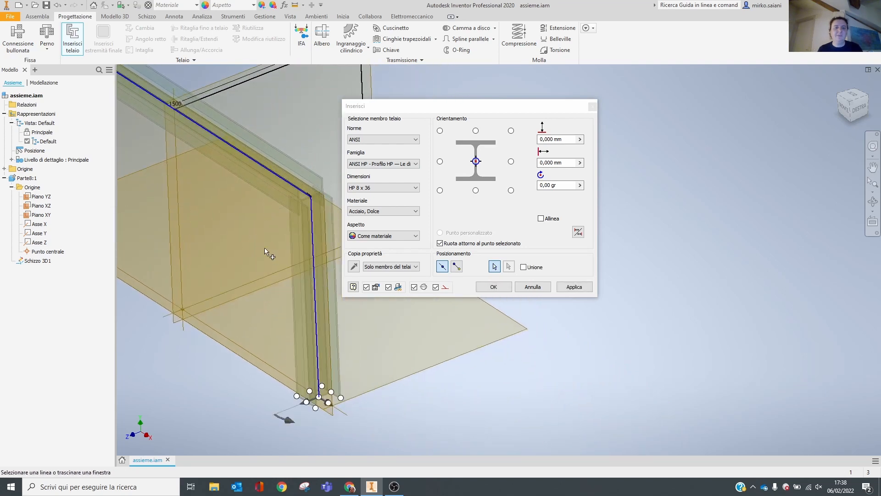
- Add the branch line and its leg to the selection and create the five frame members with the default names
middle_drag(266, 247, 273, 185)
middle_drag(293, 156, 256, 176)
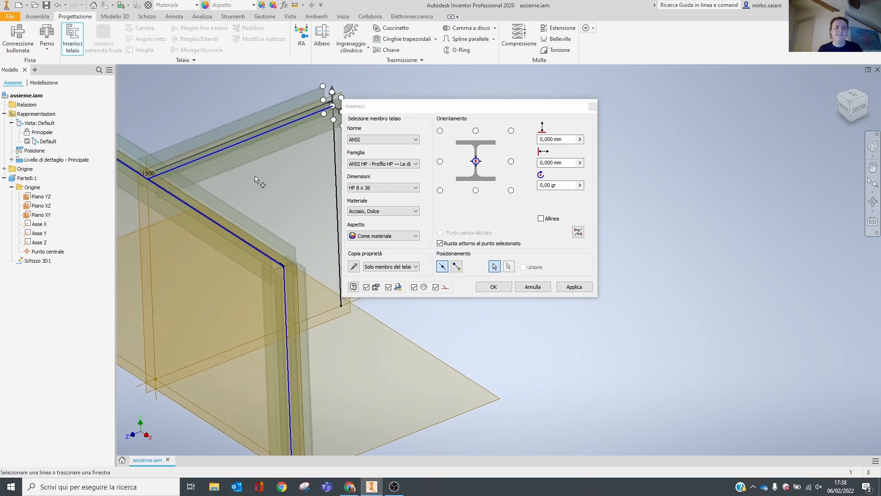
click(336, 157)
click(494, 287)
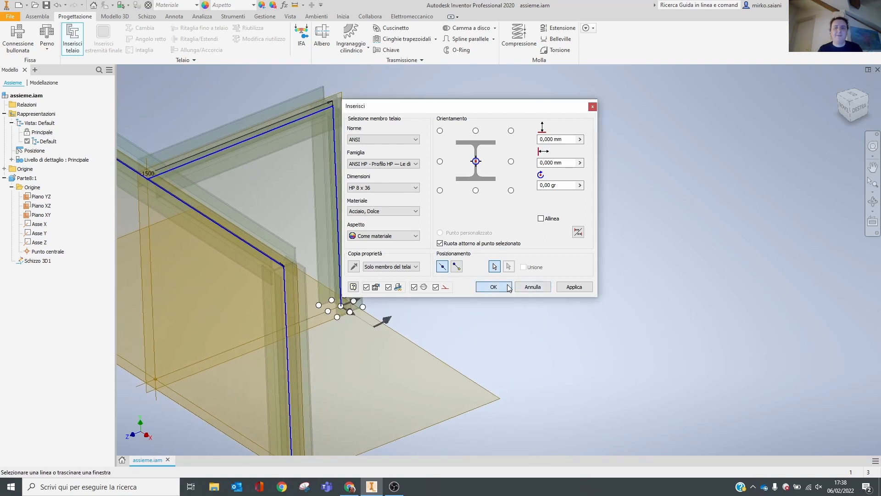
click(213, 189)
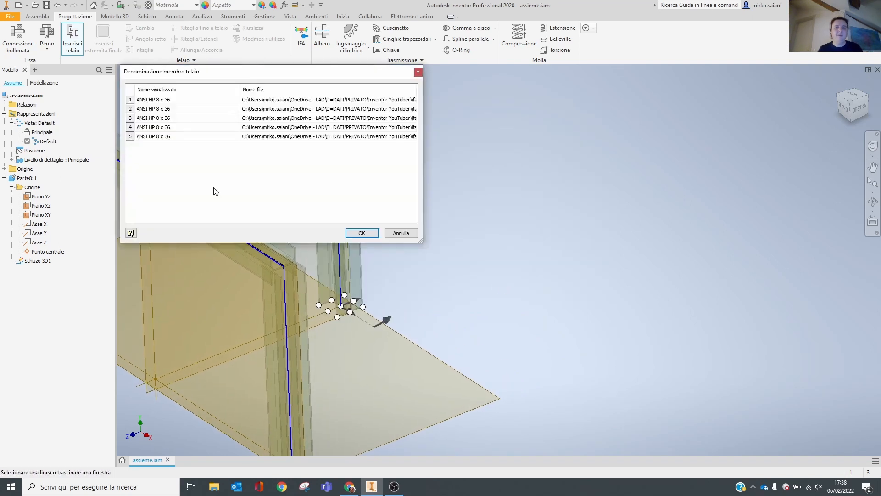
click(362, 233)
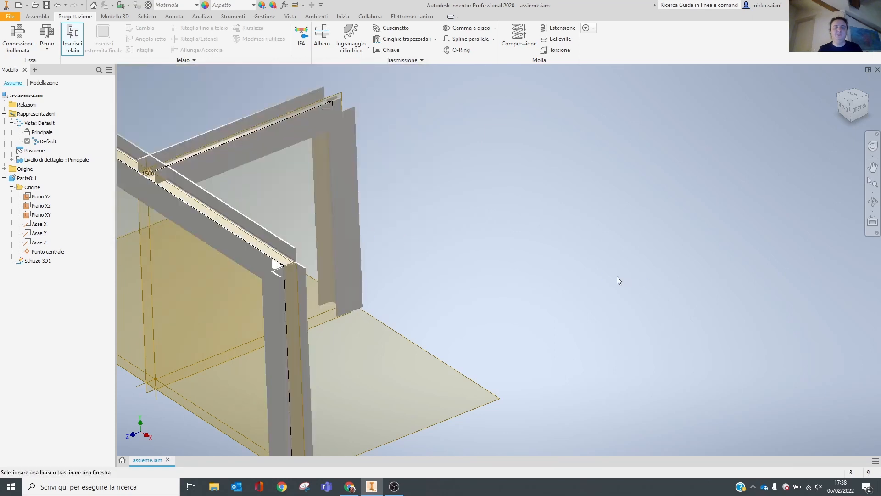
- Set the visual style to shaded with edges (Ombreggiato con spigoli)
shift+middle_drag(618, 277, 554, 267)
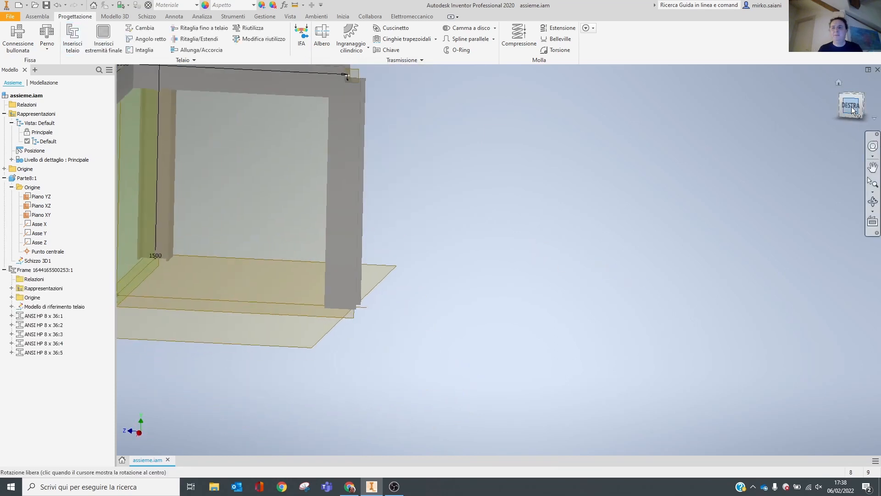
click(852, 106)
click(290, 16)
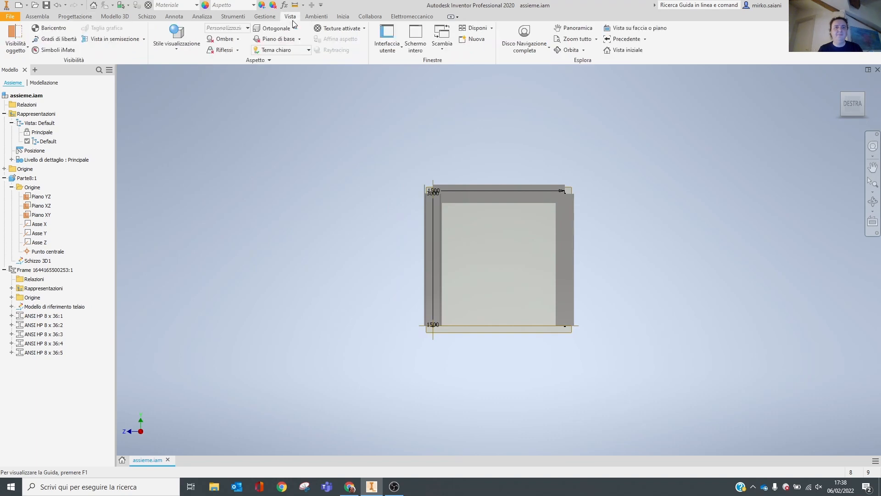
click(184, 52)
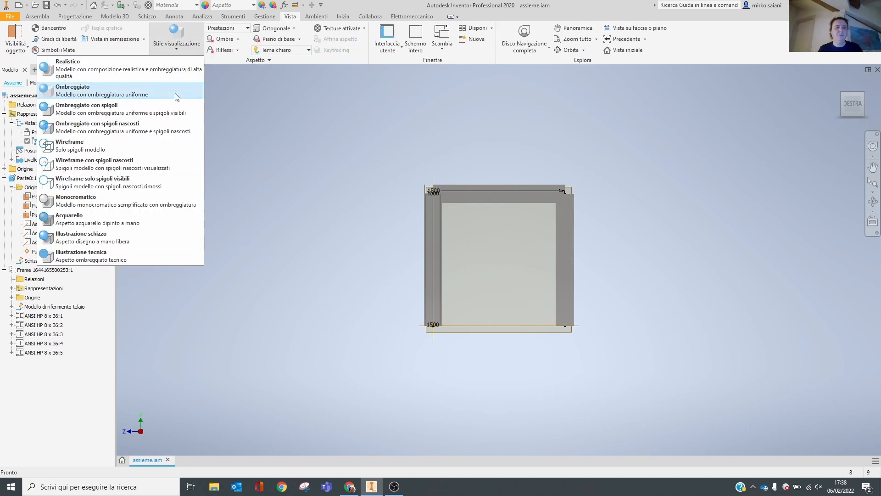
click(186, 108)
shift+middle_drag(404, 153, 471, 180)
shift+middle_drag(645, 178, 646, 146)
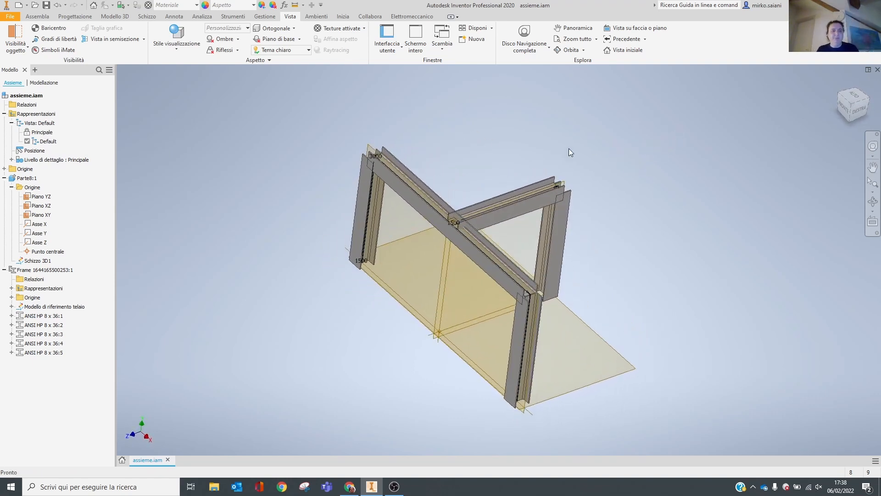
- Edit all five frame members with Frame Generator and set their rotation angle to 90 degrees
click(45, 269)
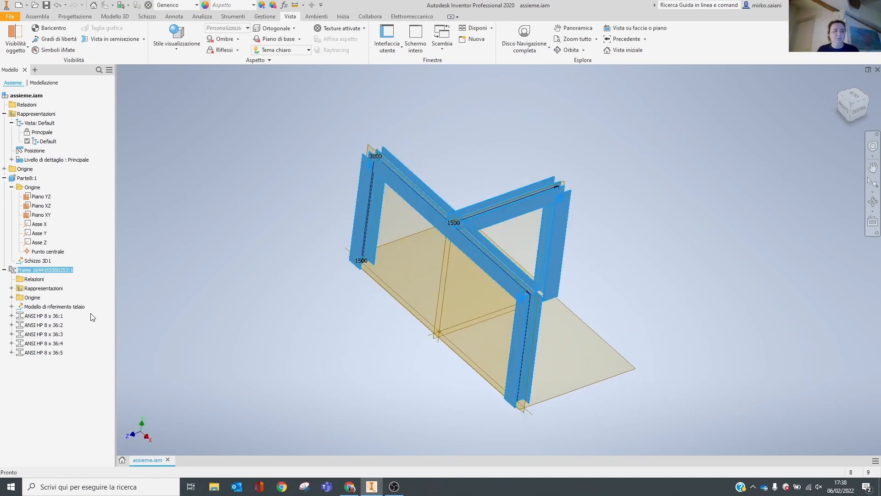
right_click(68, 316)
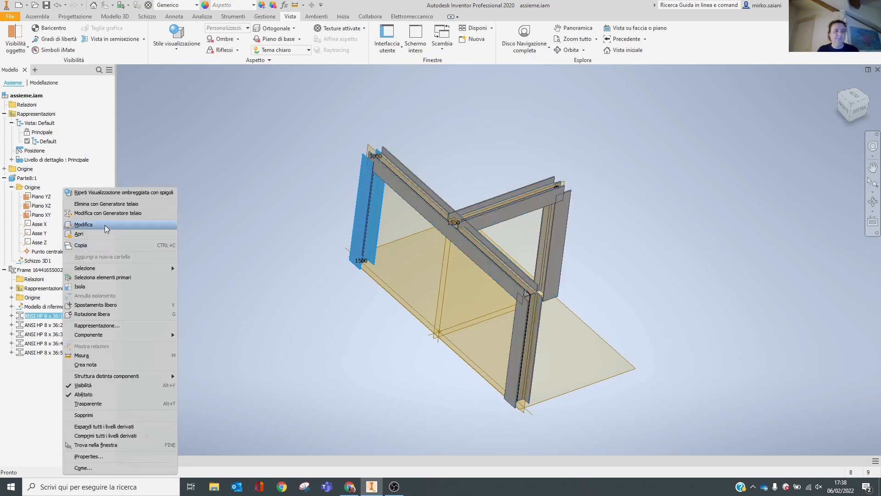
click(109, 213)
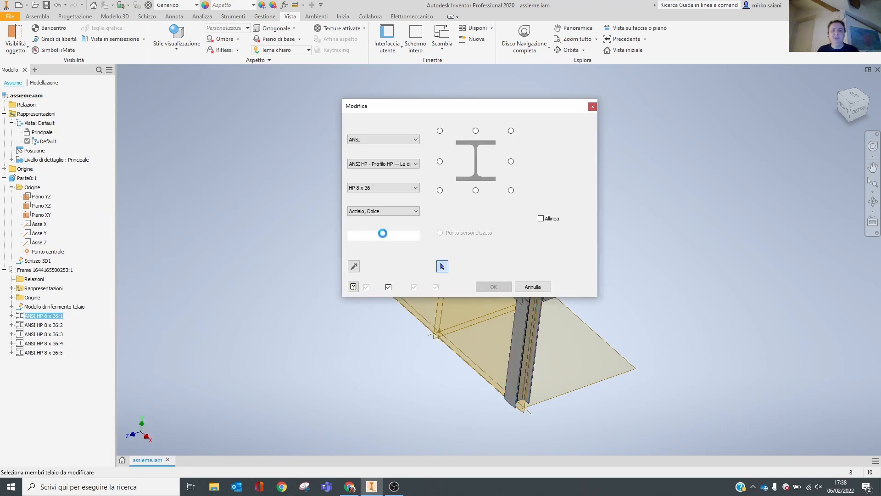
drag(486, 103, 222, 126)
click(458, 237)
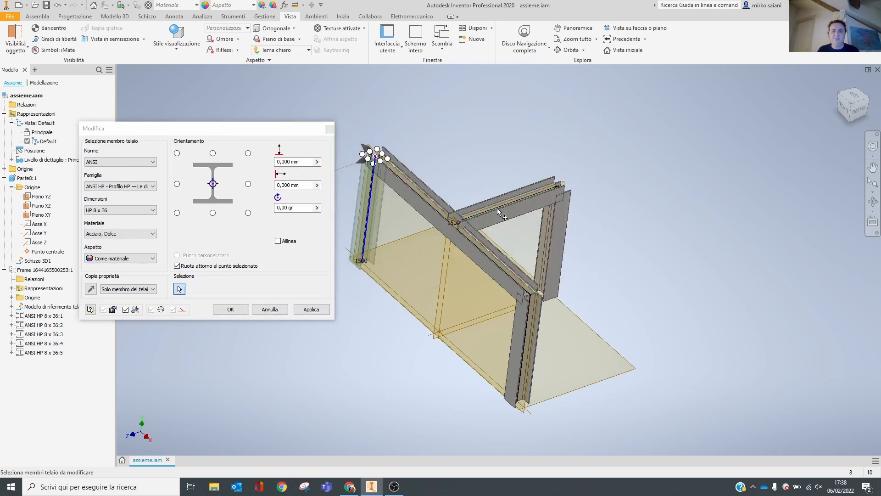
click(293, 207)
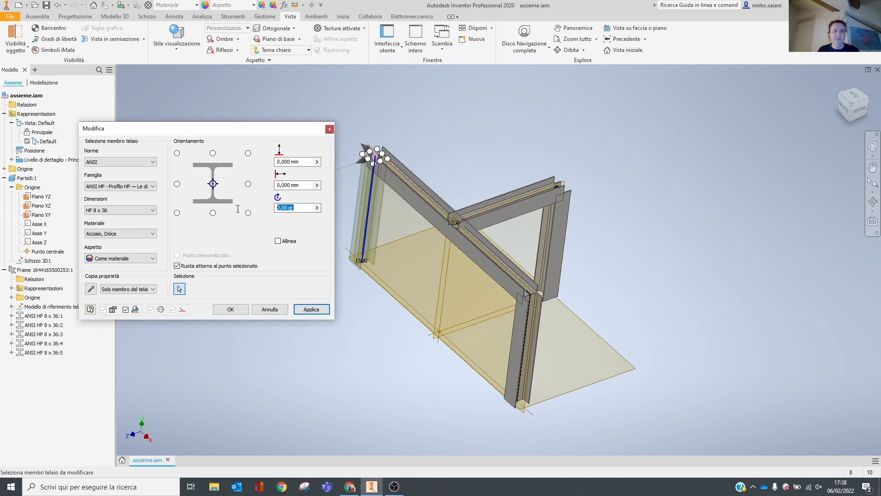
text(90)
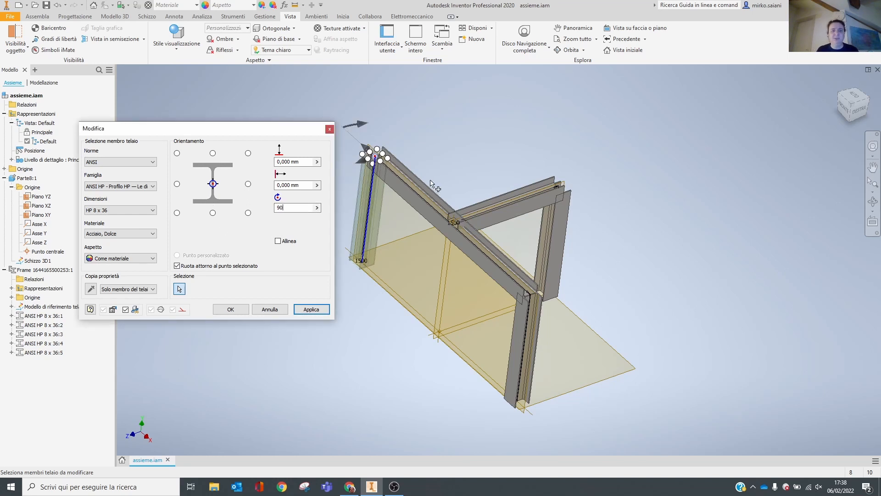
click(419, 201)
click(494, 213)
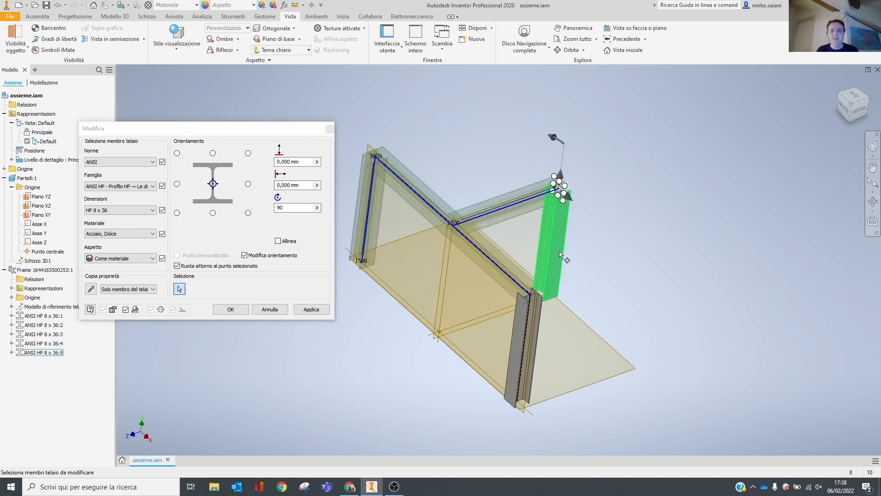
click(561, 255)
click(536, 382)
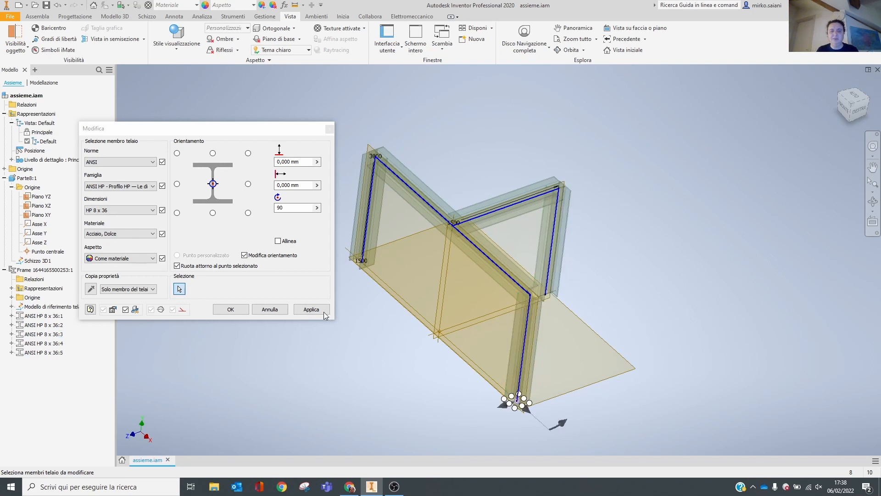
click(227, 311)
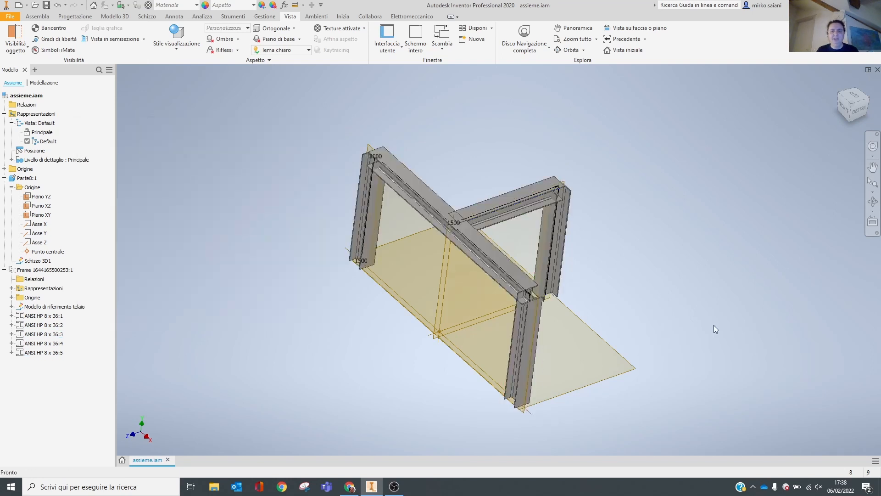
- Mitre the crossbar with its two outer legs at both upper corners of the frame
shift+middle_drag(477, 239, 497, 237)
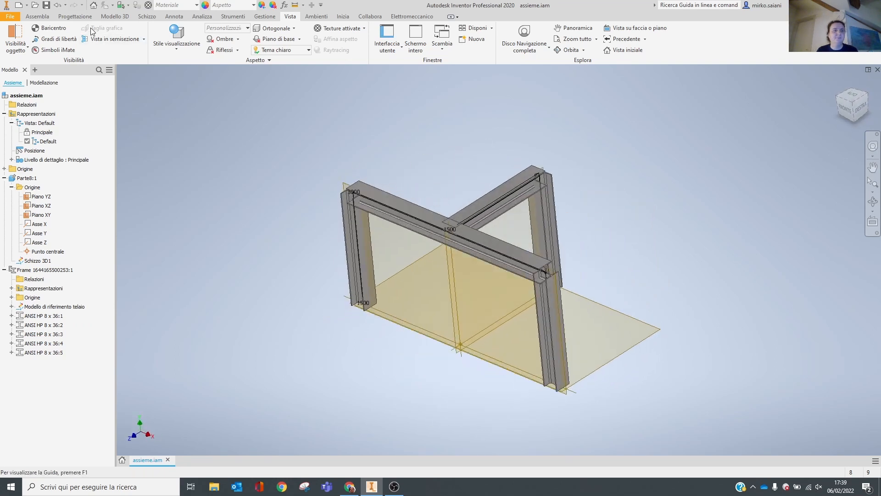
click(77, 16)
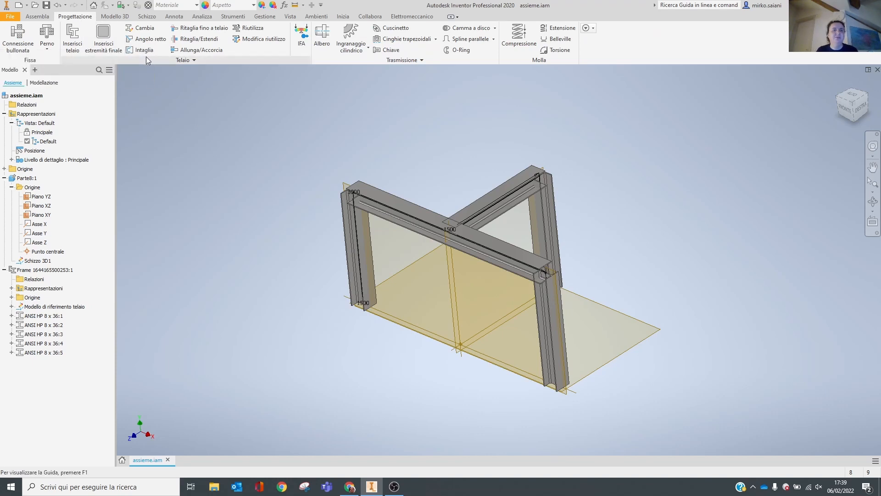
click(151, 42)
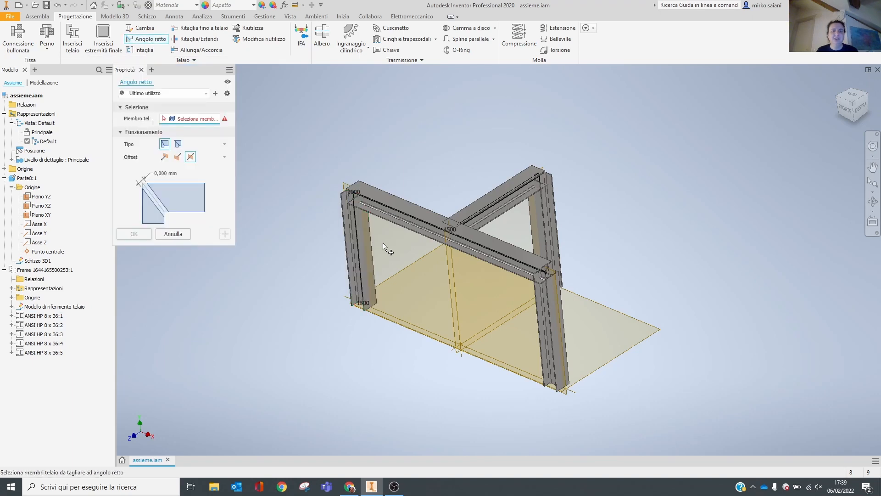
click(365, 216)
click(367, 202)
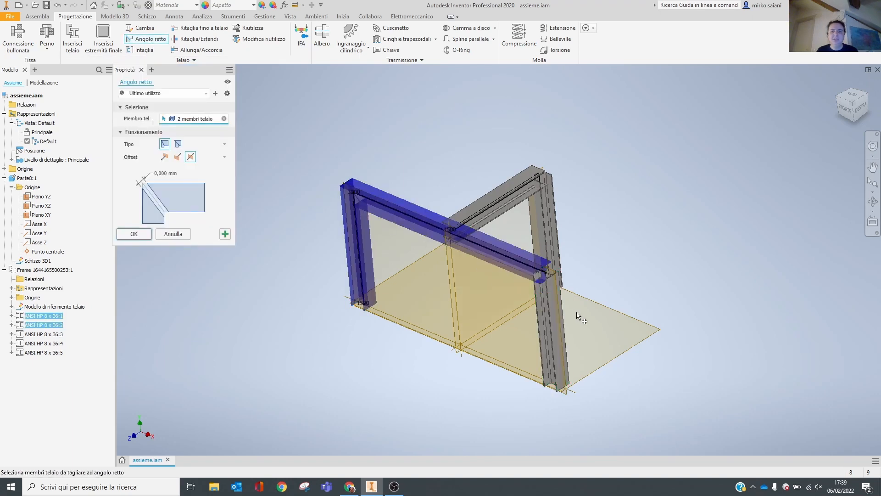
click(517, 270)
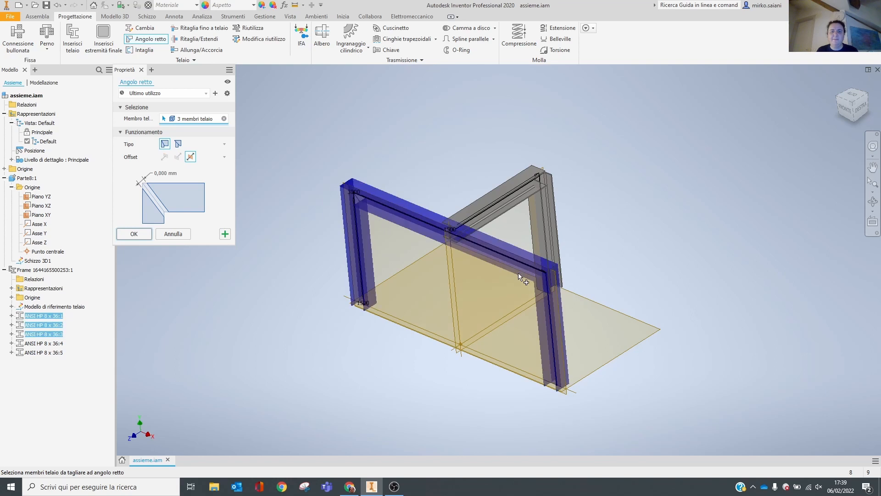
shift+middle_drag(604, 342, 556, 257)
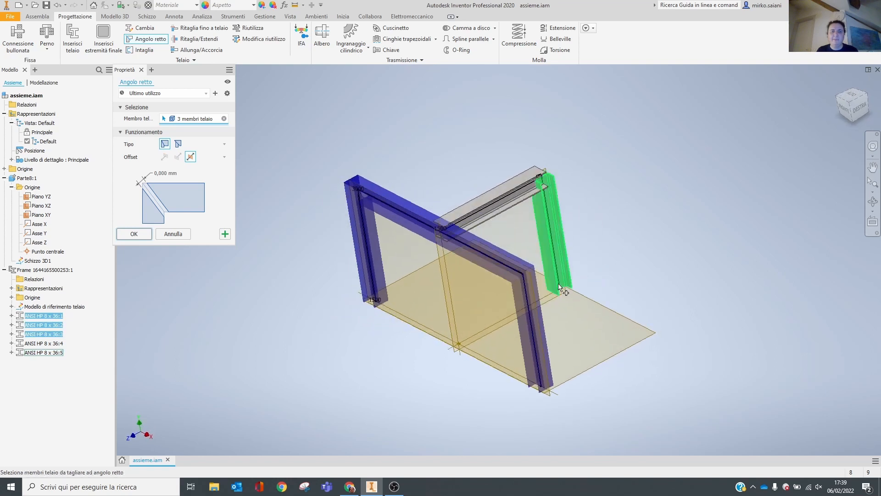
click(223, 234)
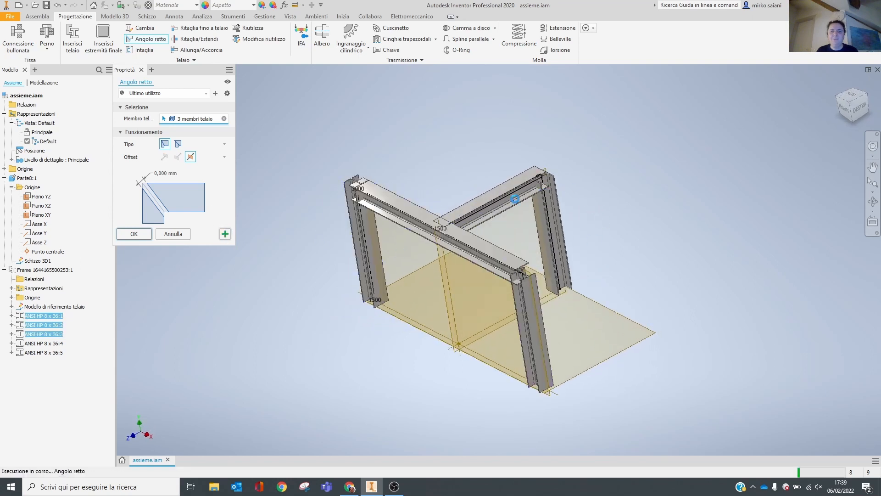
- Mitre the branch beam with its leg at their shared upper corner and close the mitre command
click(519, 198)
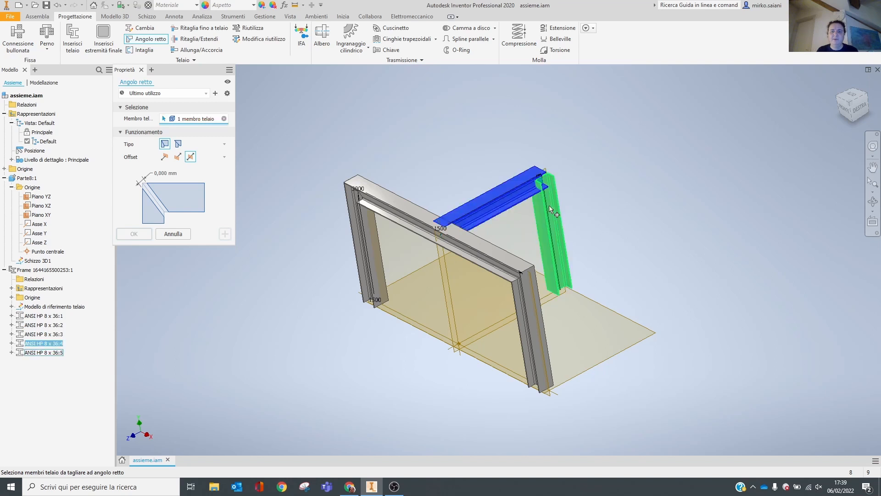
click(556, 208)
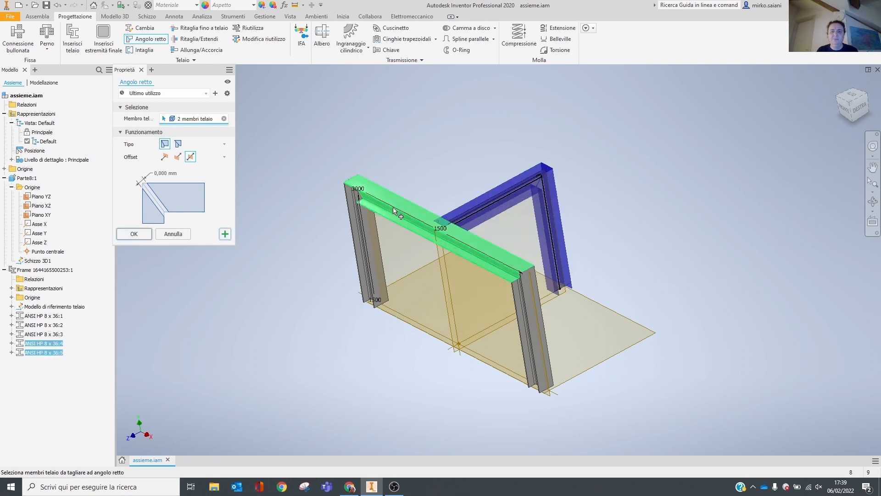
click(134, 234)
shift+middle_drag(615, 222, 472, 203)
scroll(364, 226, down, 4)
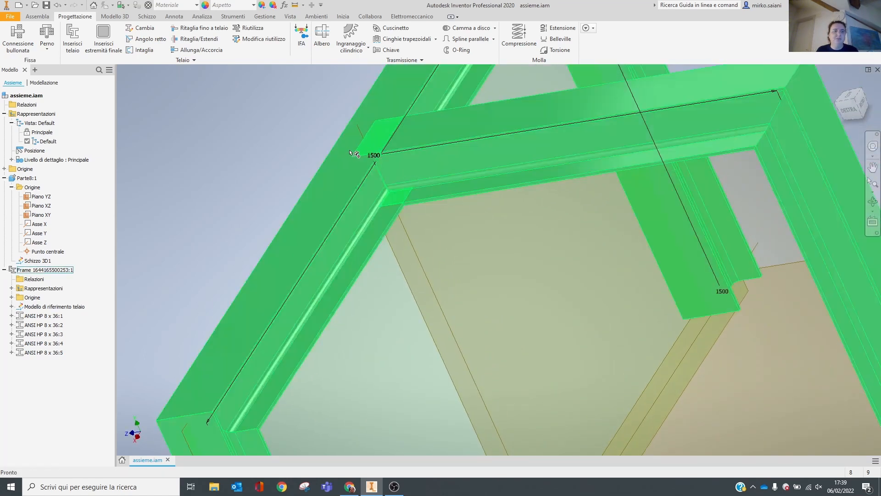
- Notch the end of the branch beam against the crossbar using the standard notch profile (Profilo standard) without extending it
click(145, 51)
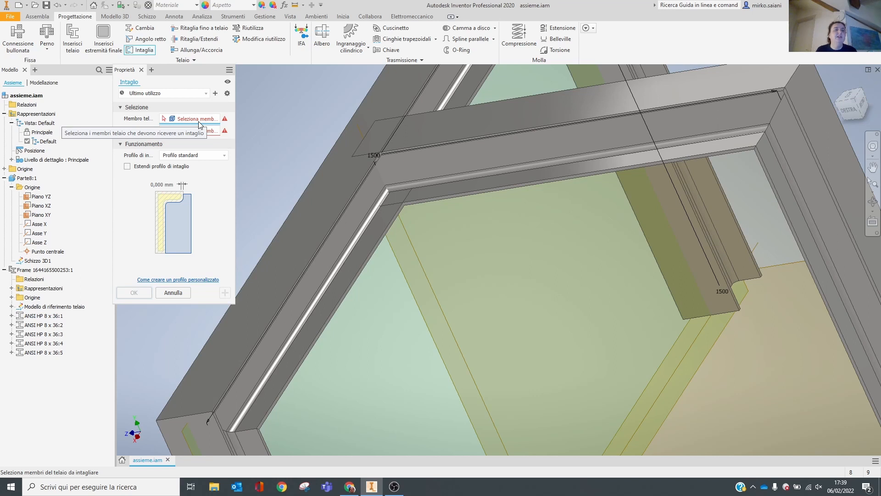
click(426, 143)
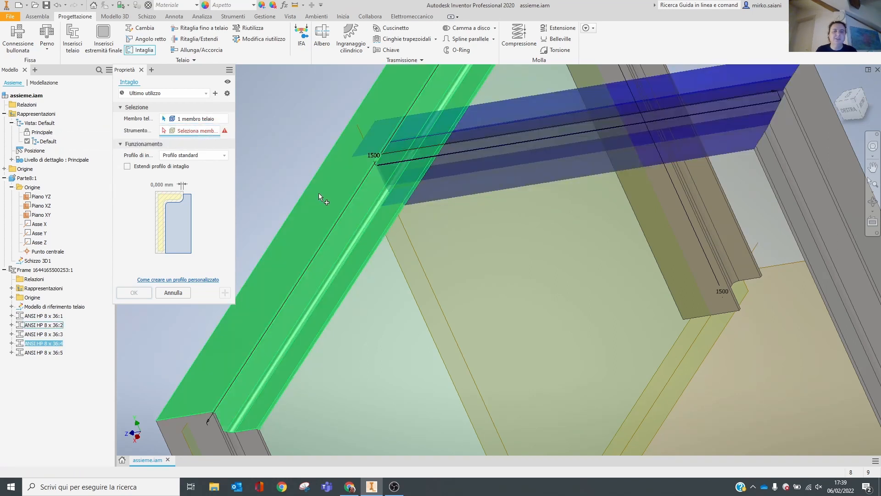
click(319, 193)
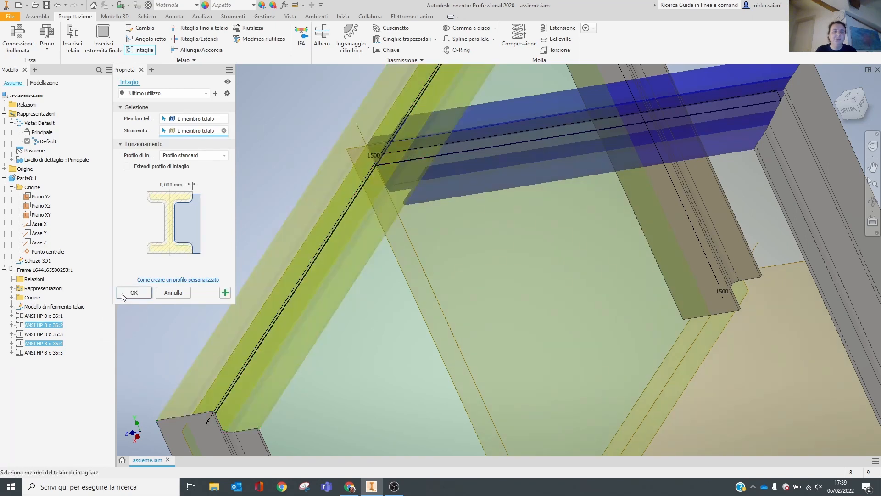
shift+middle_drag(398, 229, 435, 190)
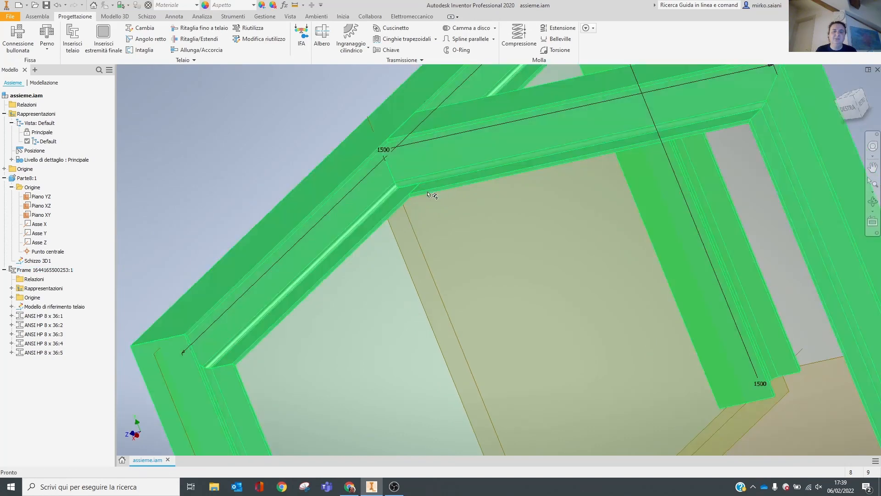
- Open the frame subassembly to examine the notched end of the branch beam and return to the main assembly
double_click(434, 176)
click(436, 177)
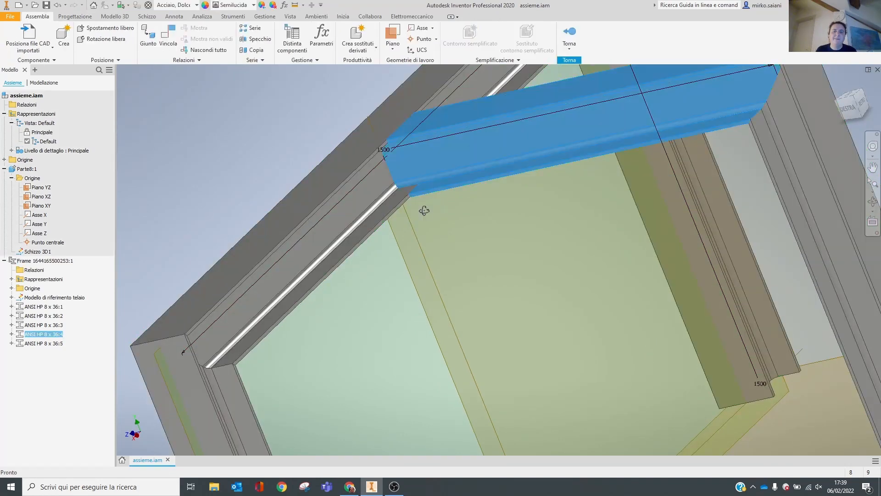
shift+middle_drag(425, 211, 481, 164)
click(578, 37)
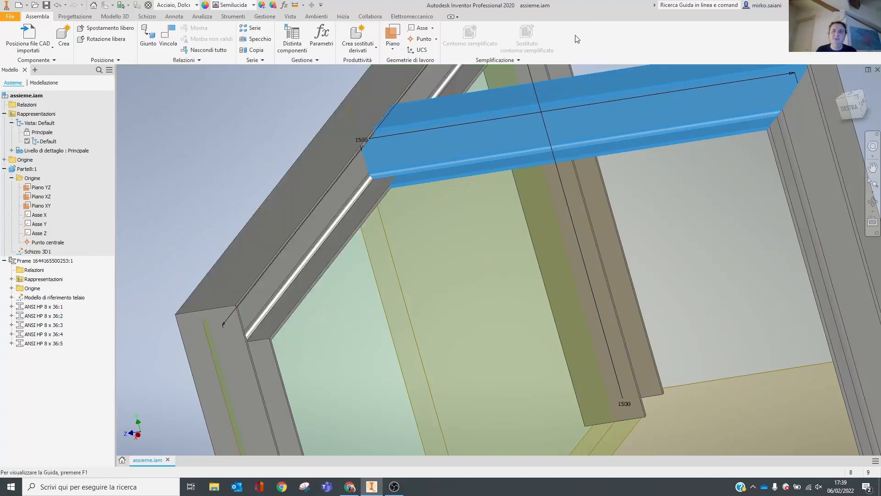
- Save assieme.iam together with all its dependent frame files
scroll(374, 193, down, 4)
shift+middle_drag(374, 235, 486, 198)
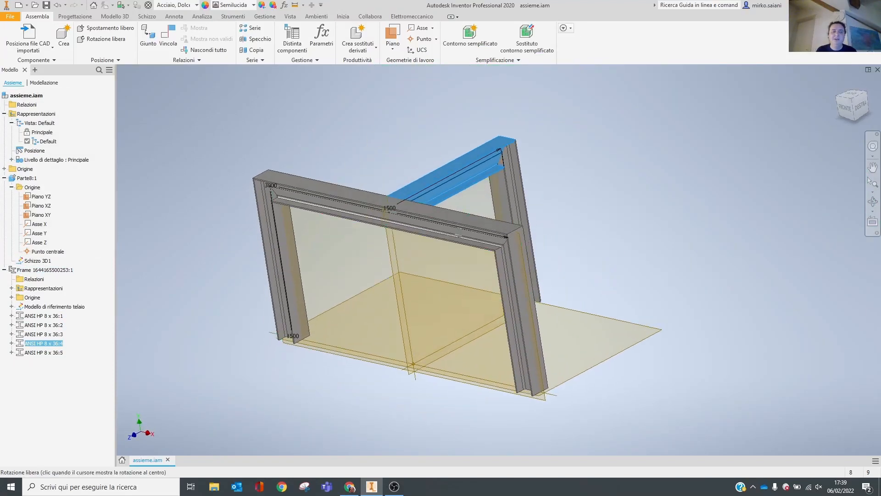
click(45, 7)
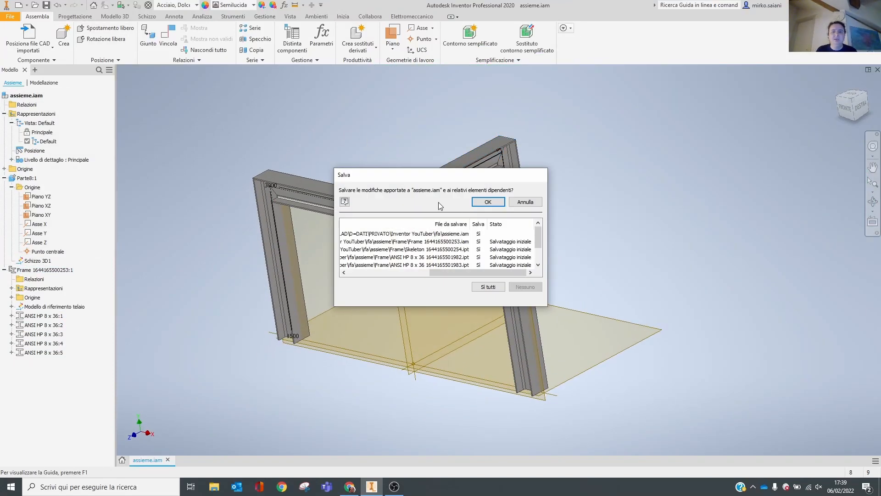
click(491, 202)
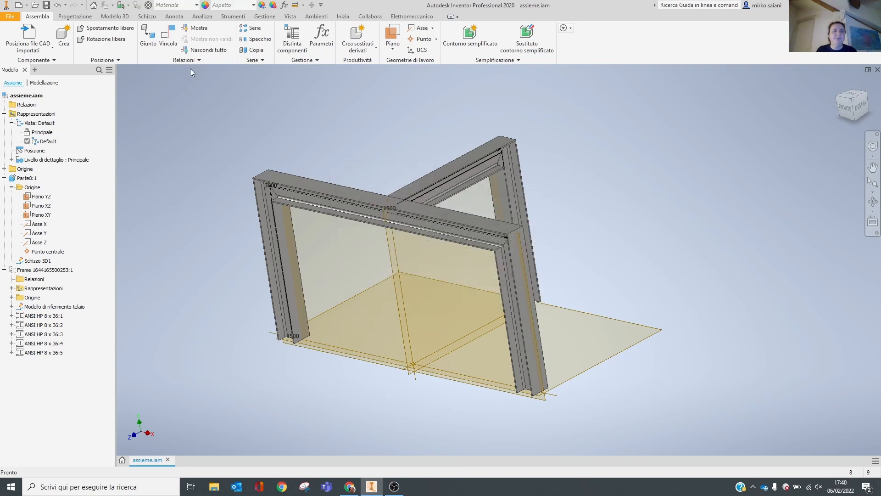
- Enter the Frame Analysis (IFA) environment and create a static analysis simulation named Simulazione:1
click(75, 17)
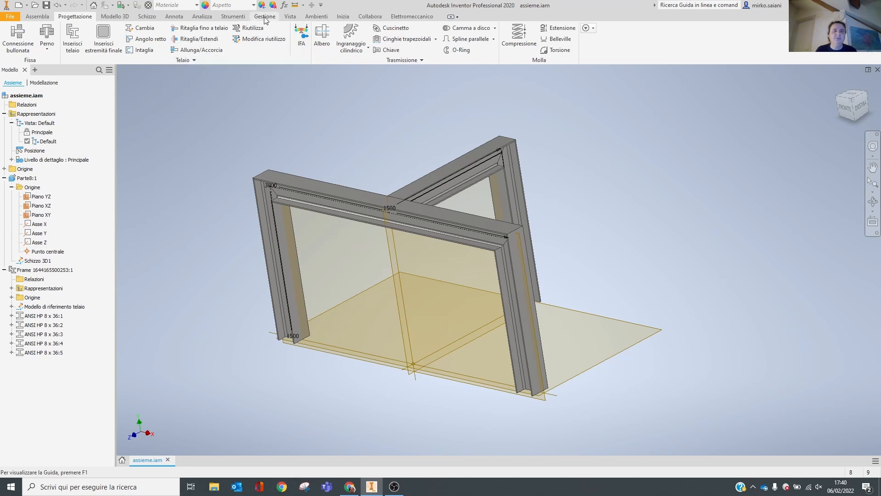
click(234, 16)
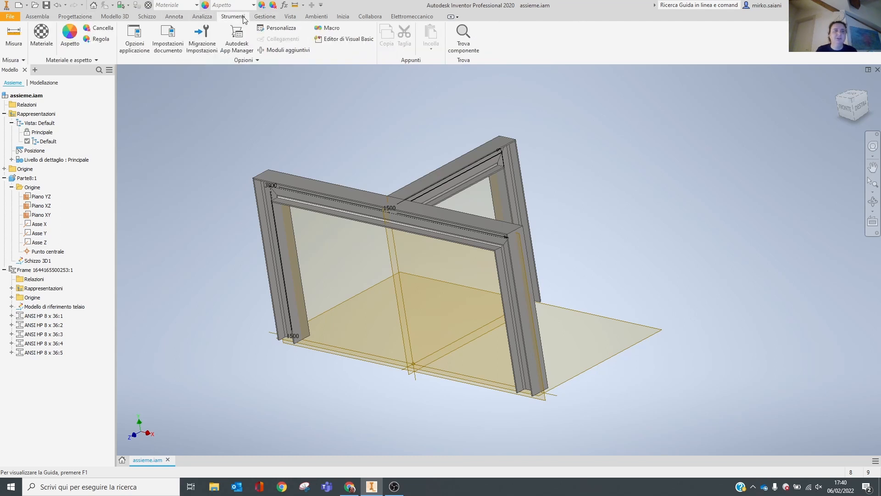
click(262, 17)
click(316, 16)
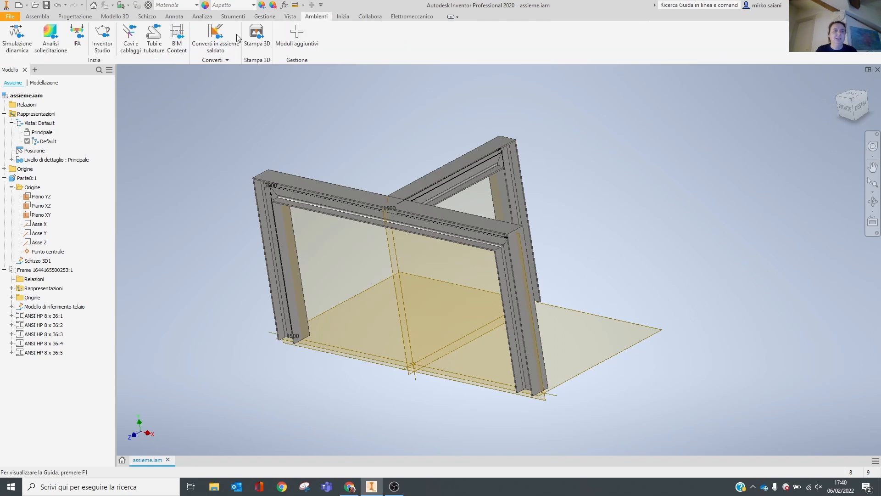
click(77, 39)
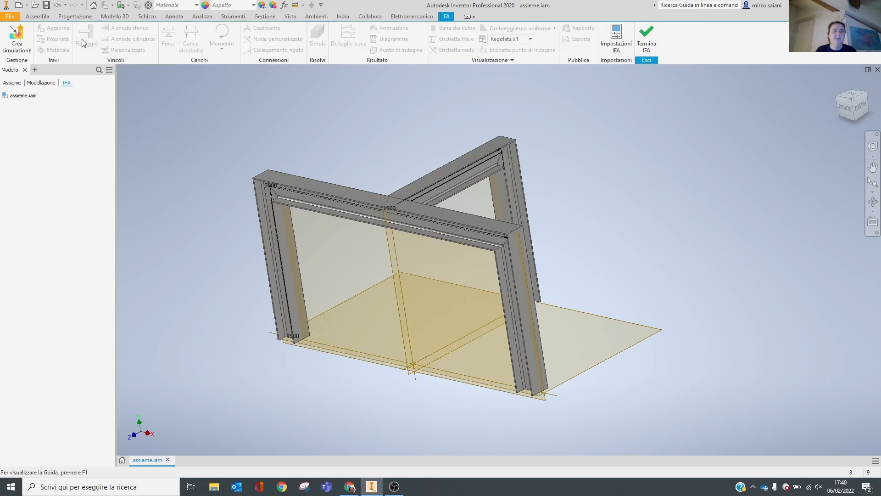
click(17, 42)
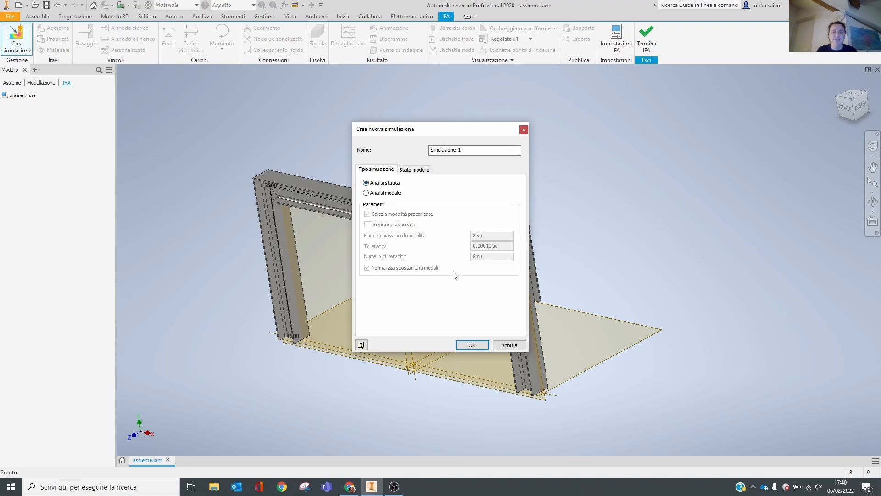
click(474, 344)
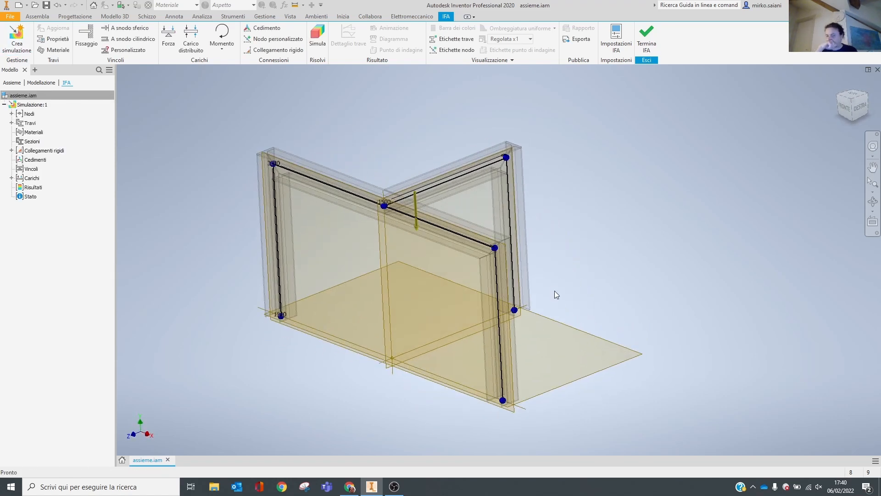
- Suppress the gravity load acting on the frame
shift+middle_drag(475, 291, 457, 267)
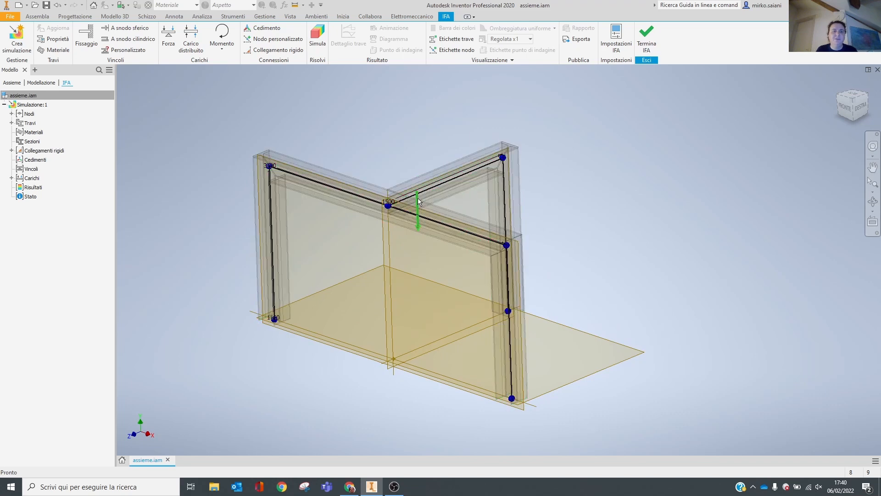
mouse_move(418, 212)
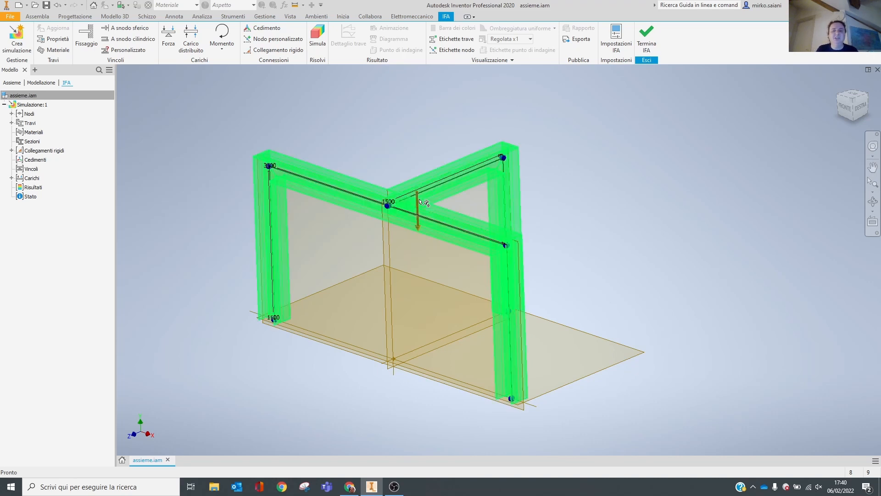
right_click(419, 202)
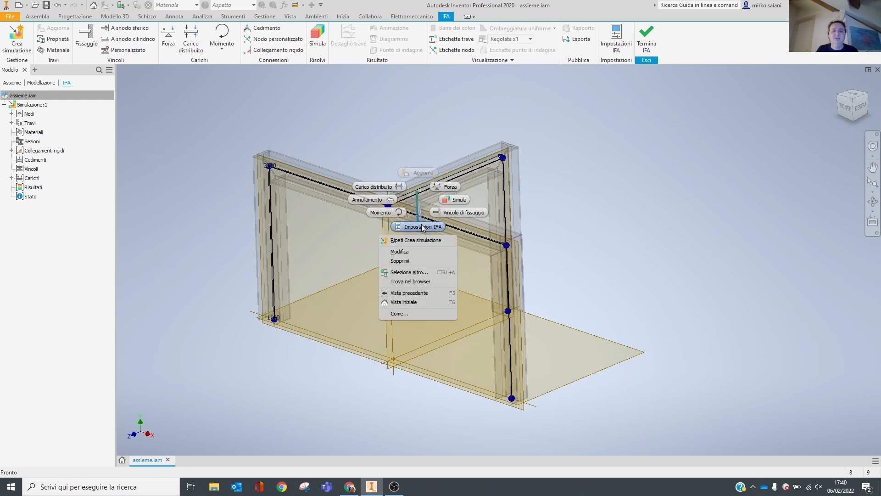
click(412, 262)
shift+middle_drag(561, 219, 610, 206)
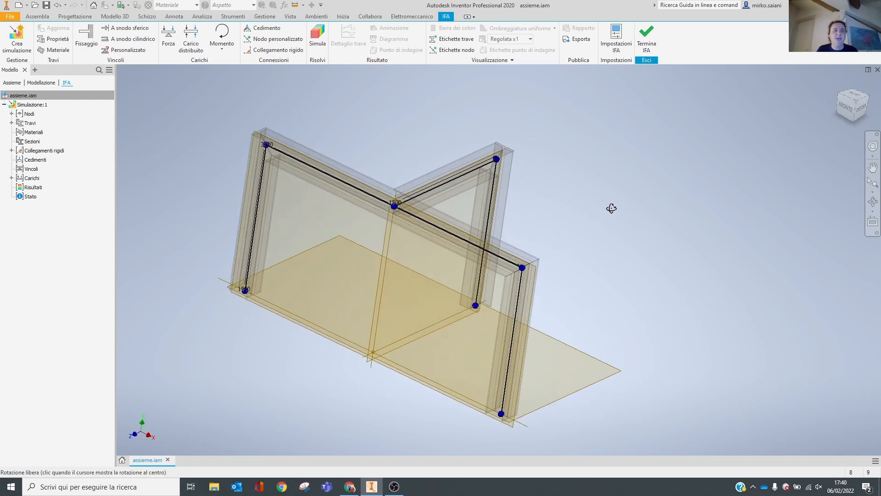
- Review the section and mechanical properties of the beams and their customization option, leaving the dialog without applying changes
click(47, 41)
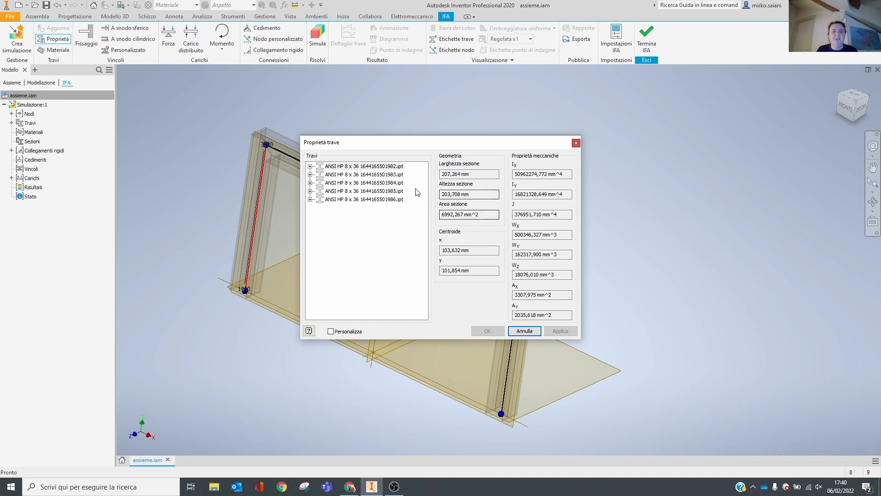
click(376, 182)
click(383, 192)
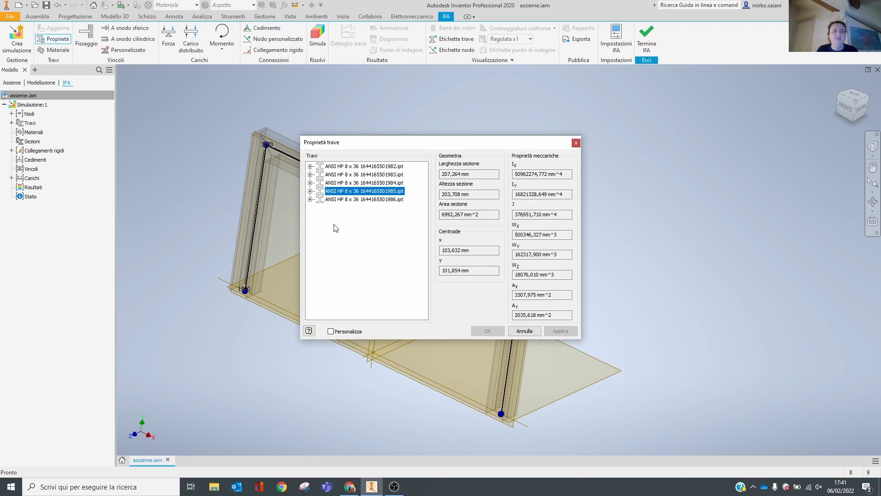
click(532, 333)
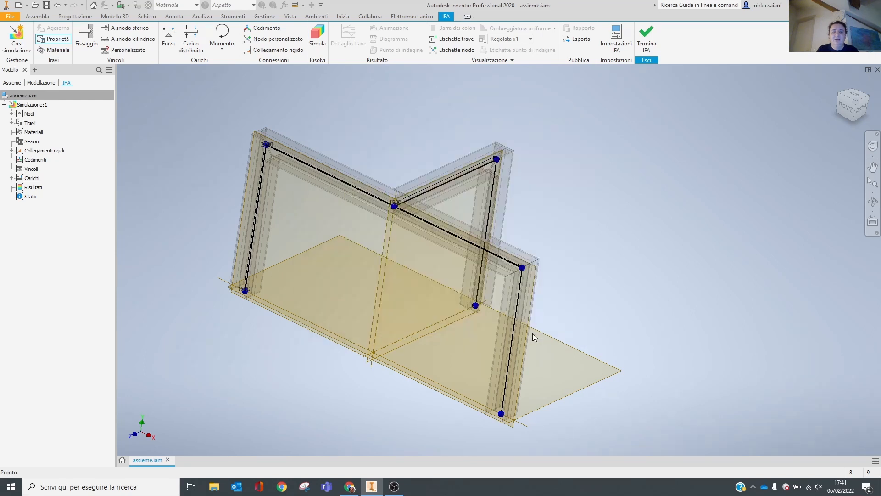
click(53, 38)
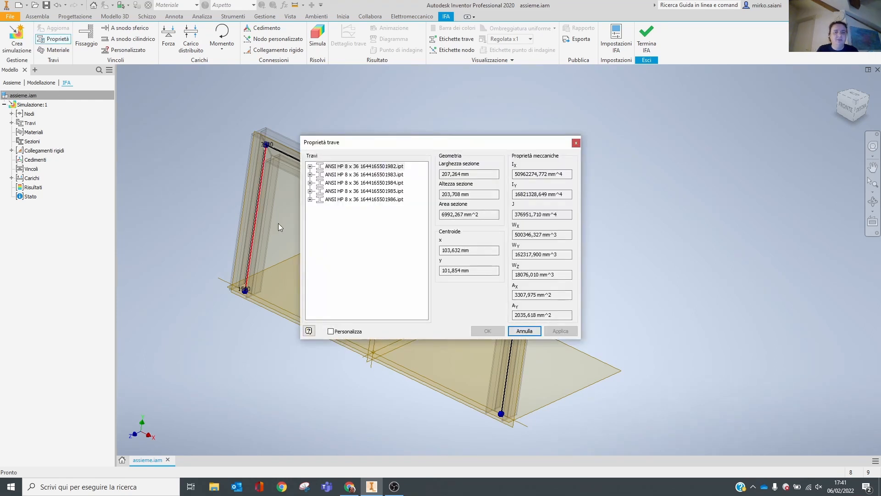
click(331, 332)
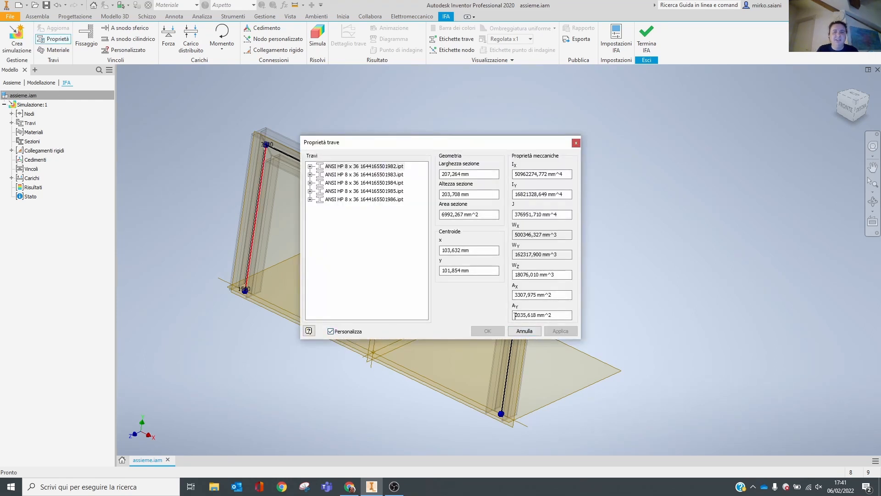
click(524, 331)
- Review the beams' material properties and their customization option, leaving the material unchanged
click(43, 50)
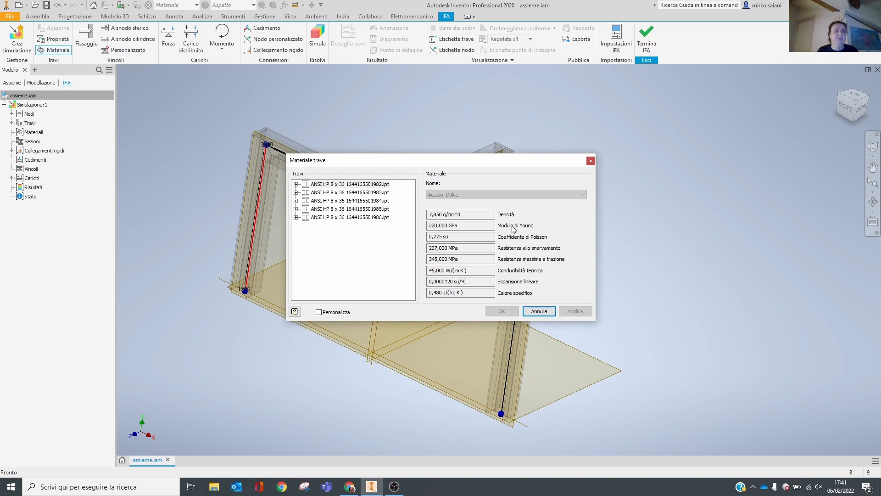
click(319, 312)
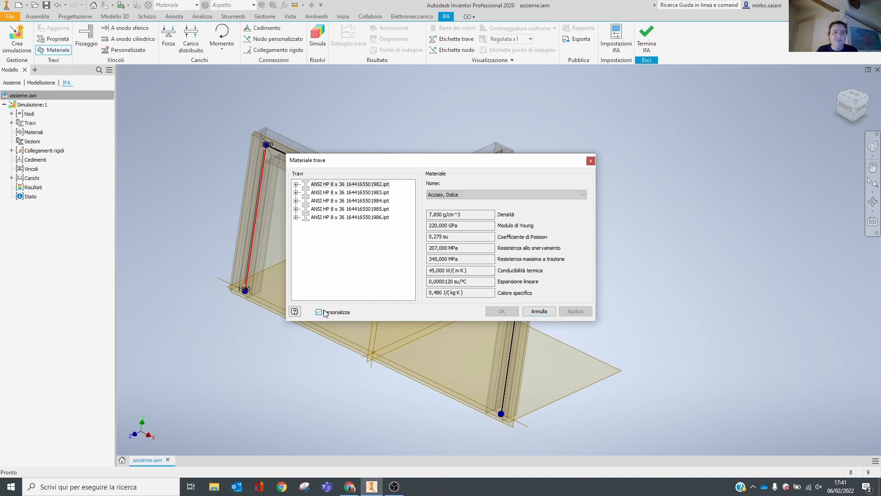
click(318, 312)
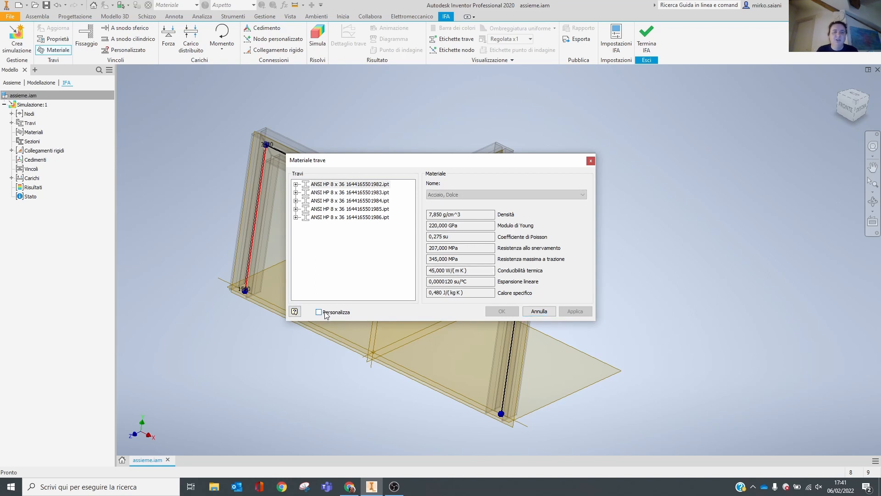
click(538, 312)
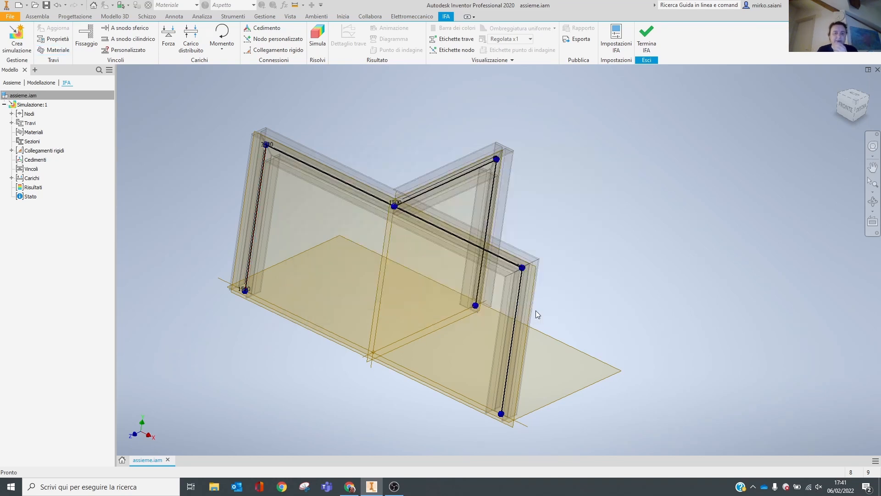
- Apply a fixed constraint to the base node of the first outer leg, at the crossbar end farthest from the branch leg
click(80, 41)
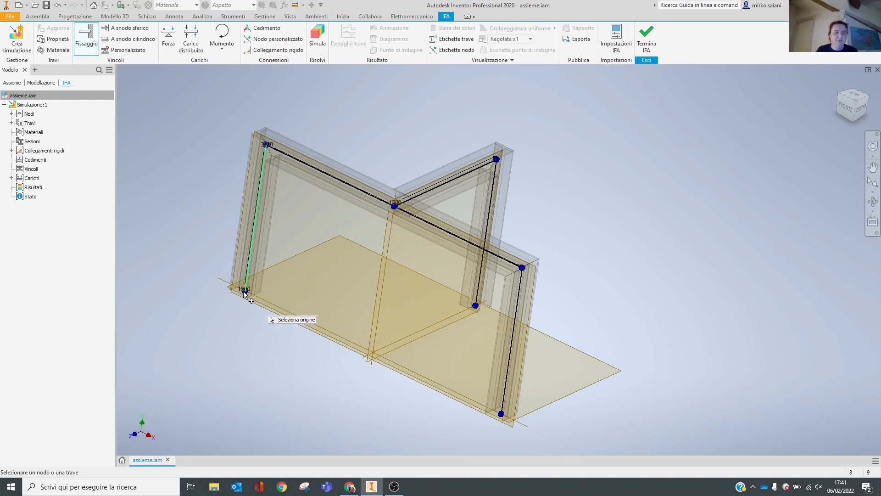
scroll(245, 291, down, 5)
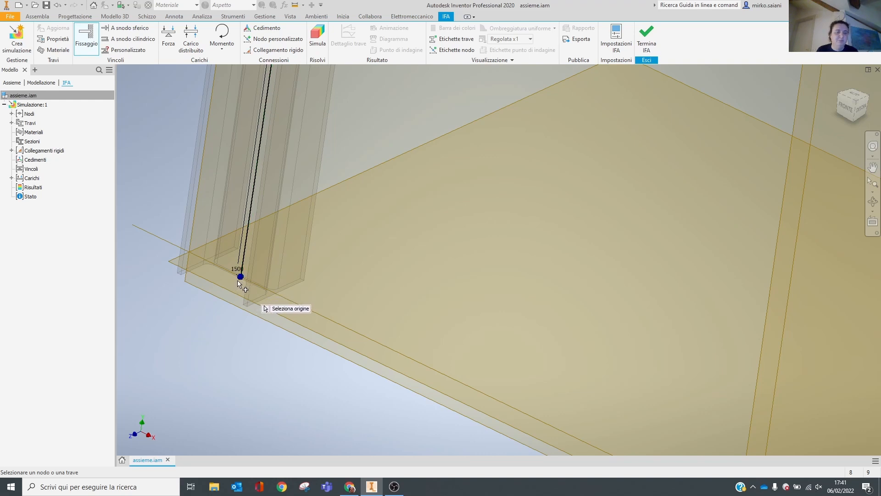
click(241, 279)
- Apply a fixed constraint to the base node of the crossbar's other outer leg
scroll(241, 279, down, 3)
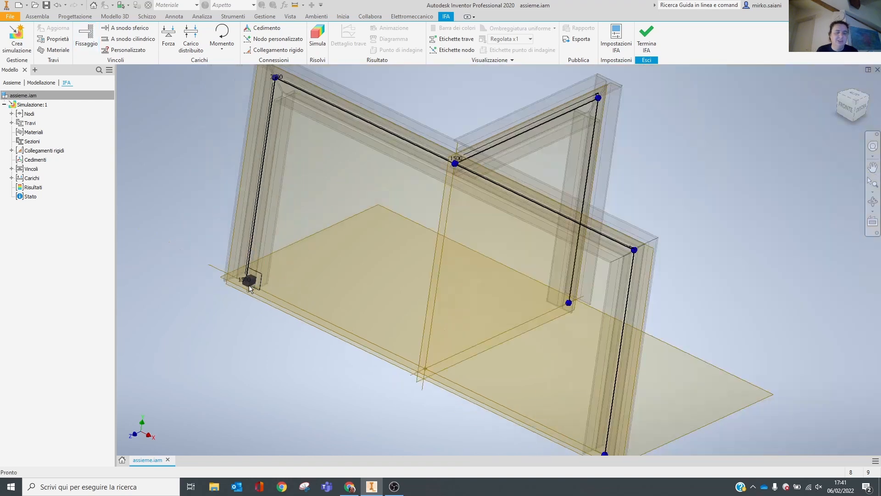
middle_drag(652, 419, 593, 308)
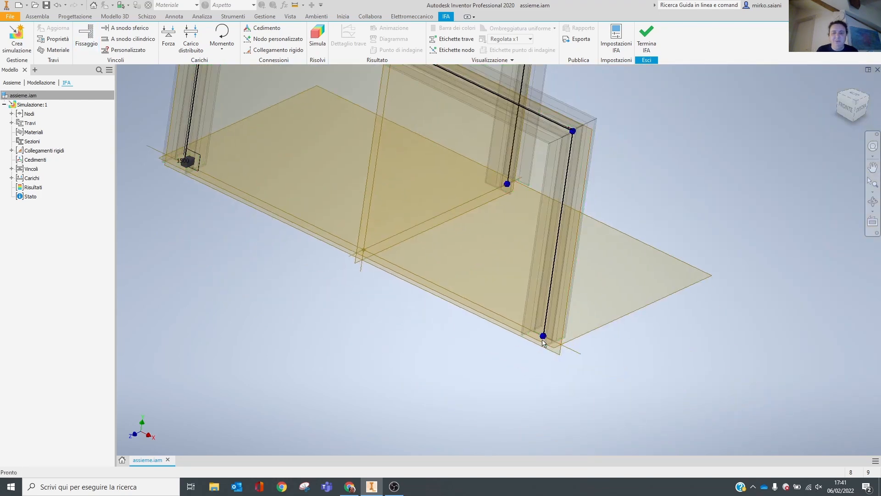
scroll(545, 340, up, 3)
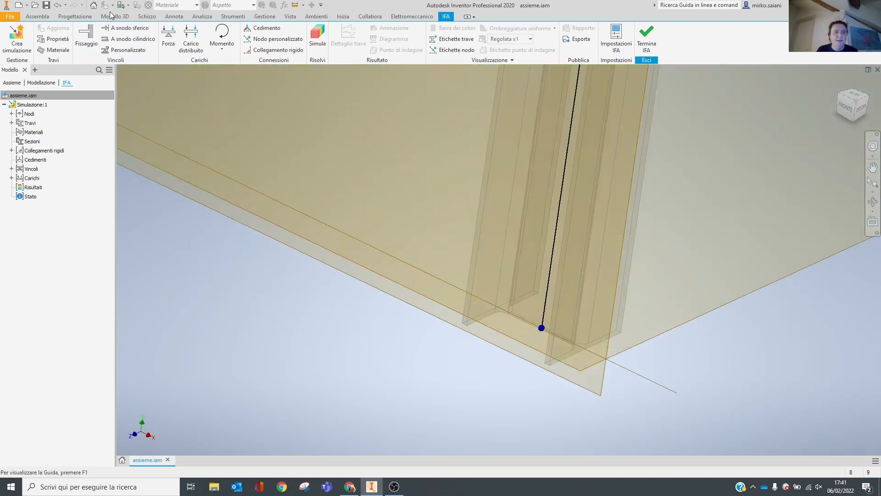
click(86, 39)
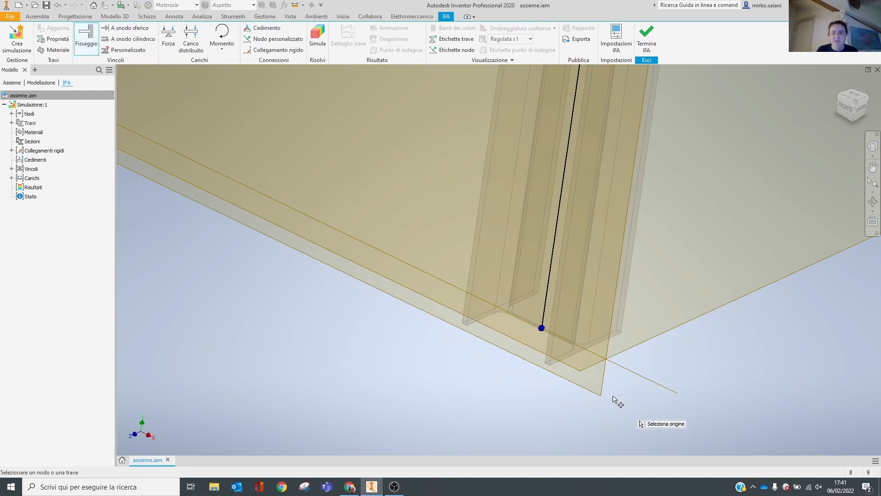
click(542, 329)
- Apply a fixed constraint to the base node of the branch leg
scroll(517, 366, down, 2)
click(87, 39)
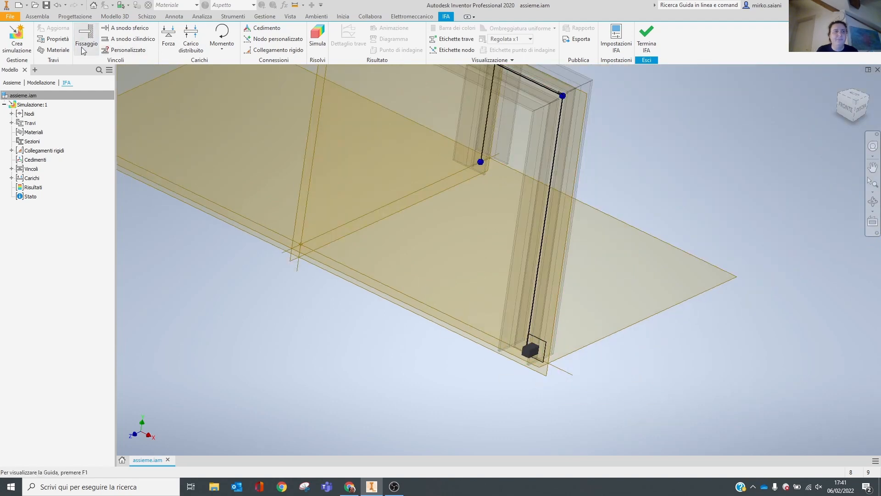
click(480, 162)
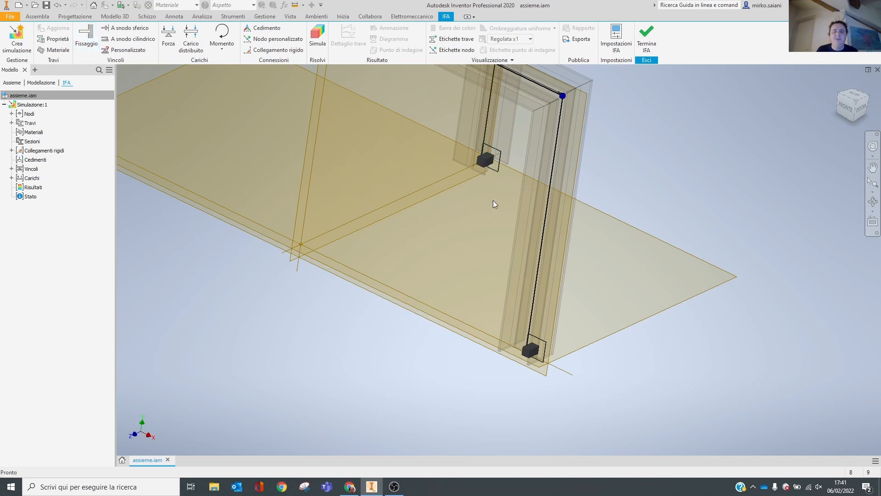
- Delete the fixed constraint at the branch leg's base, picking it out from the overlapping objects
right_click(485, 163)
click(486, 243)
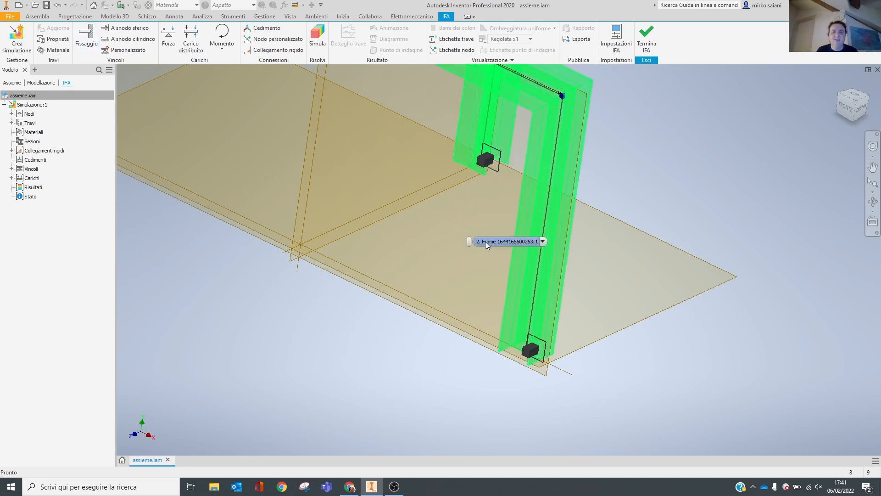
scroll(486, 242, up, 1)
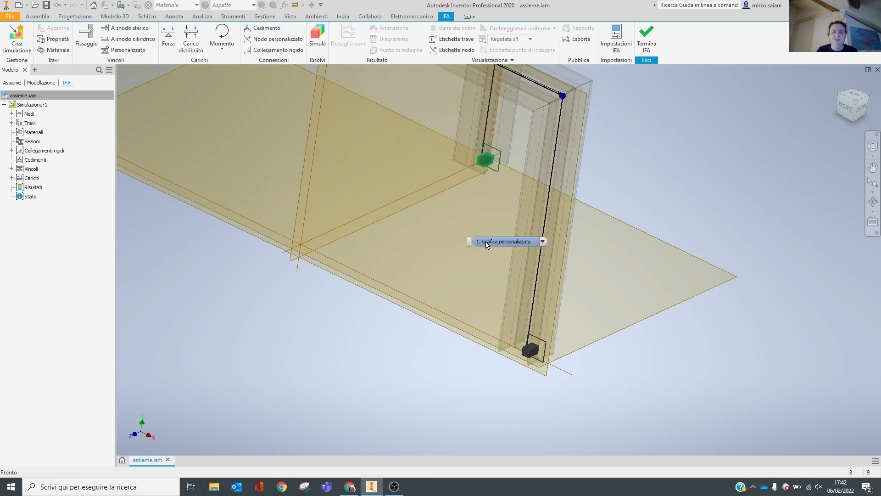
scroll(485, 242, down, 1)
scroll(489, 244, down, 1)
click(487, 245)
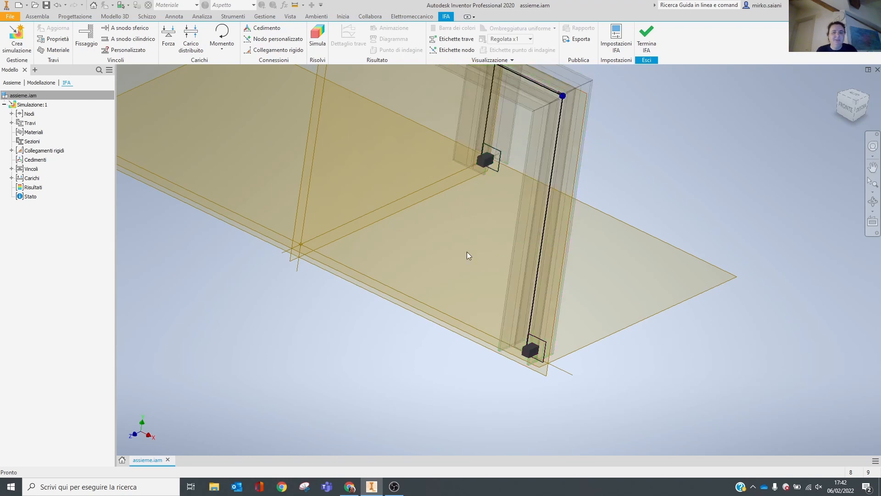
key(Delete)
- Reapply the fixed constraint at the branch leg's base, choosing its node from the overlapping selection candidates
click(86, 39)
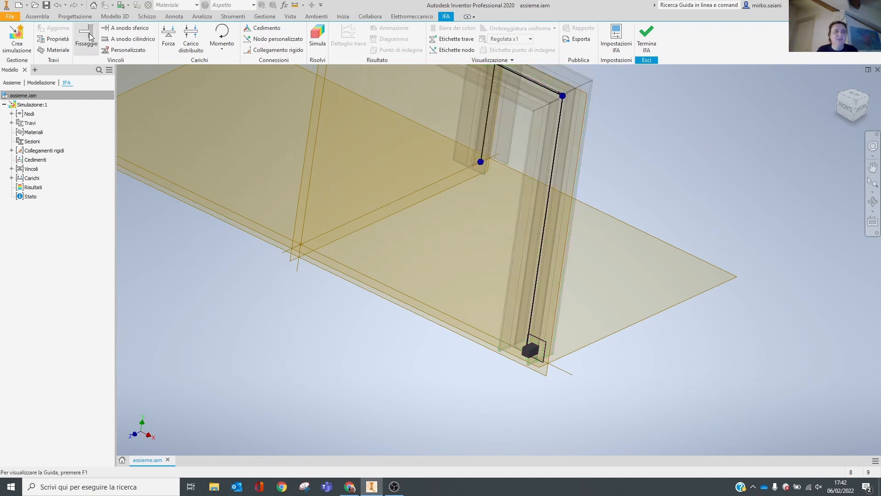
right_click(481, 162)
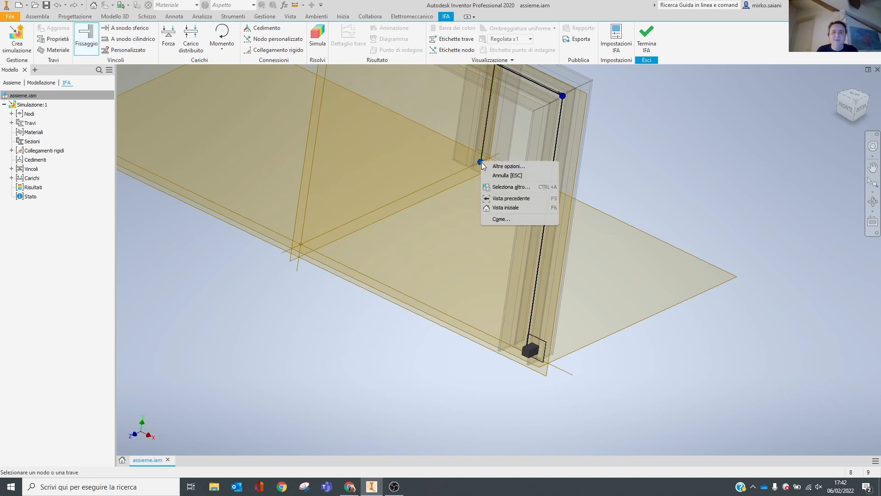
click(503, 185)
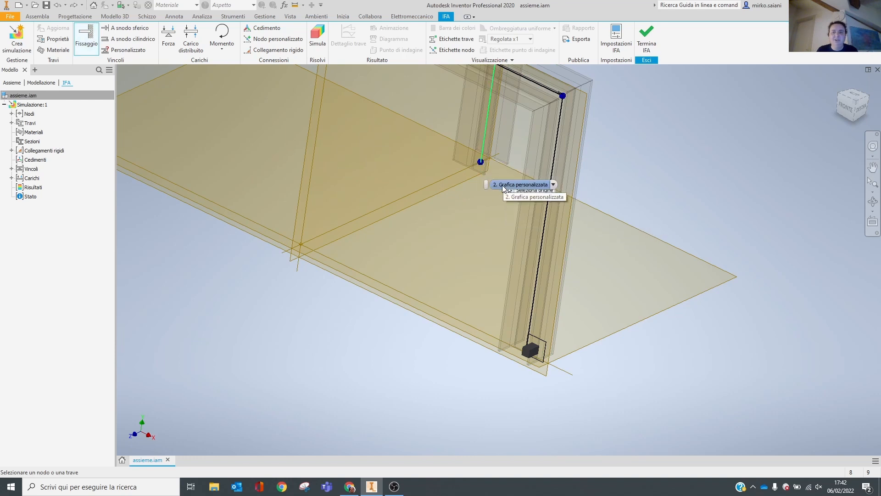
click(553, 185)
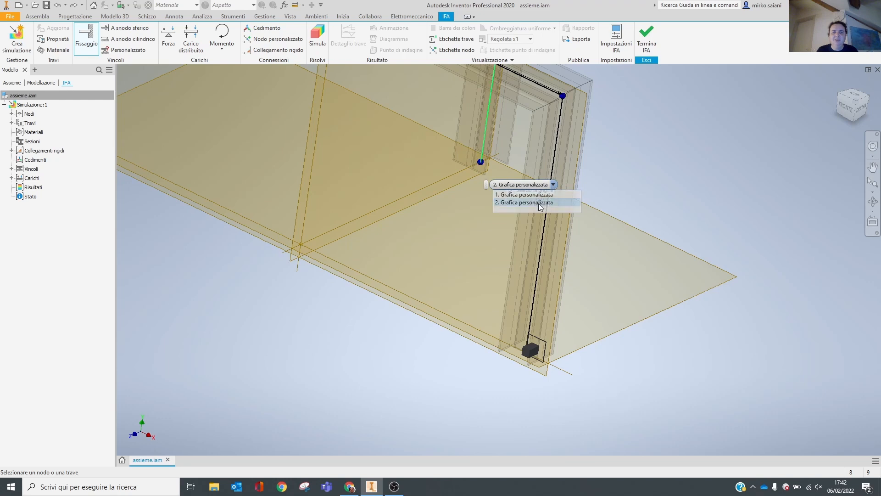
click(538, 200)
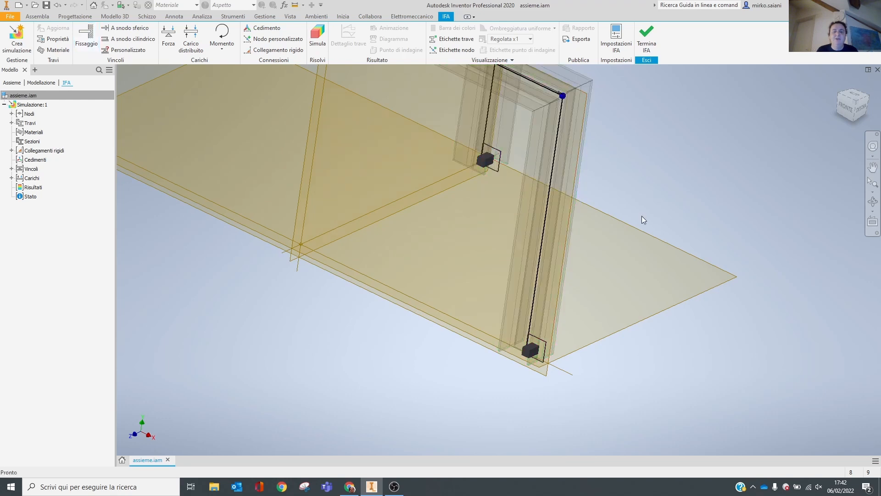
- Add a 100 N concentrated force on the branch's horizontal beam, at an offset of about 868 mm
shift+middle_drag(643, 217, 465, 241)
scroll(464, 236, up, 4)
shift+middle_drag(579, 233, 557, 228)
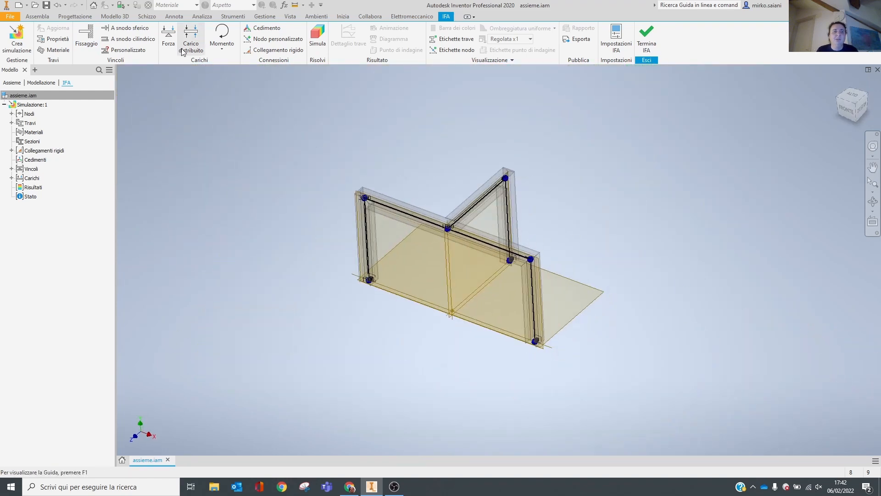
click(169, 38)
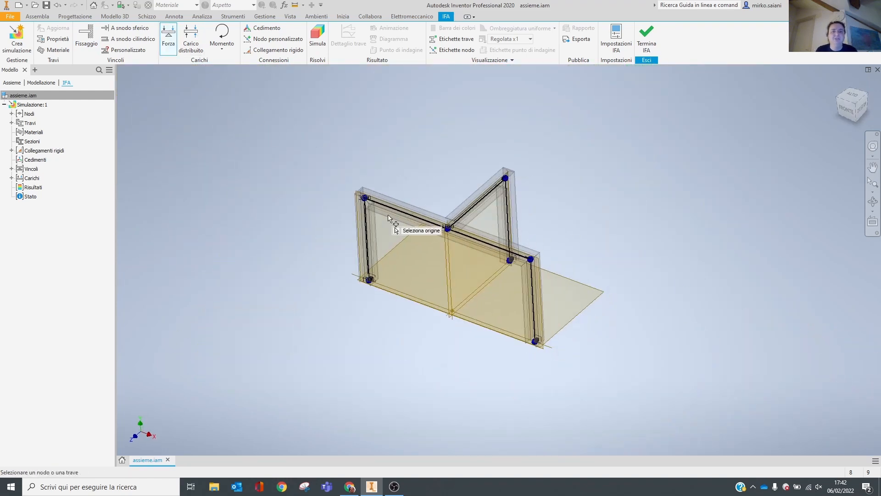
click(499, 184)
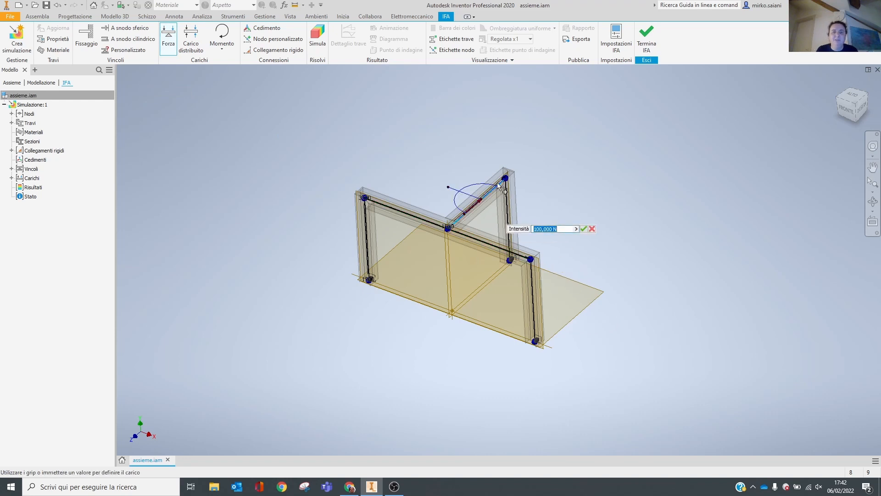
shift+middle_drag(485, 222, 476, 202)
scroll(482, 180, down, 3)
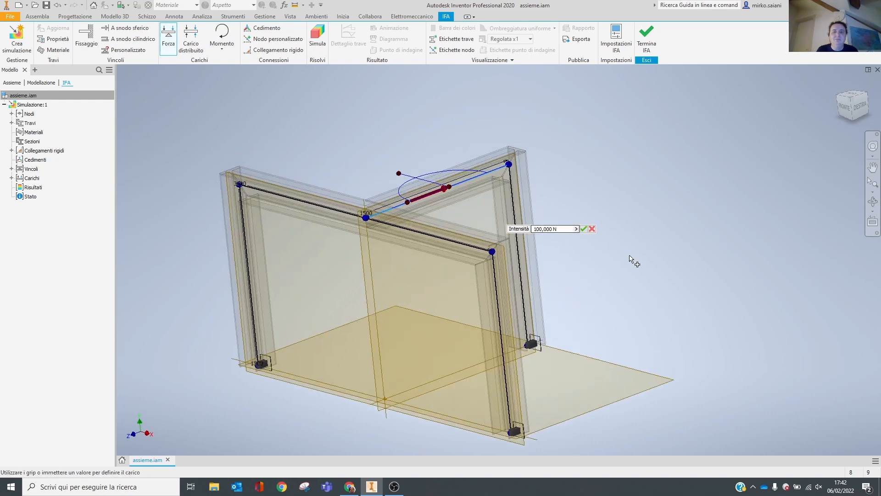
click(583, 228)
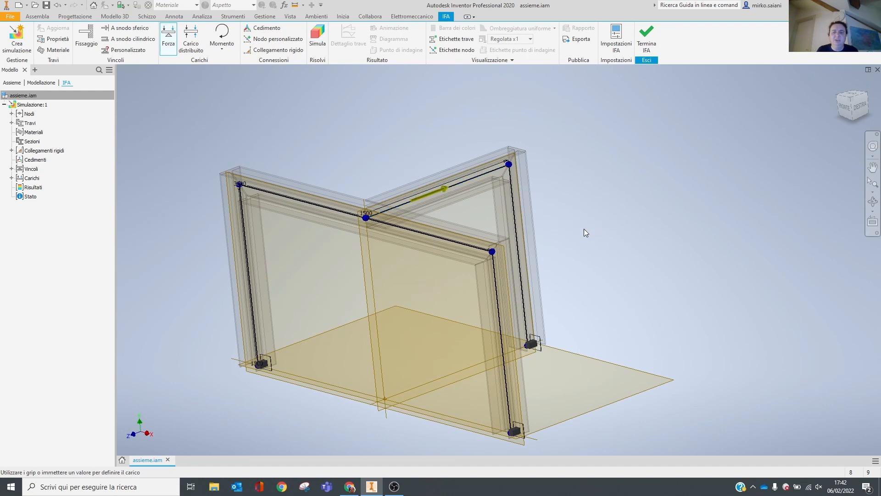
- Add a 10 N/mm distributed load along the whole crossbar
click(191, 46)
click(307, 204)
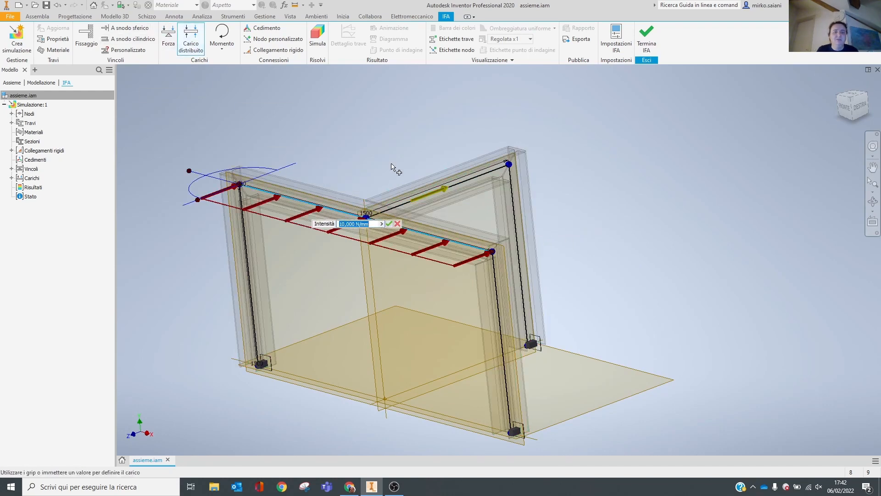
click(388, 223)
- Redefine the force on the branch beam by vector components, with Fy at -1000 N and Fz at 0
mouse_move(542, 221)
shift+middle_down()
mouse_move(549, 219)
mouse_move(521, 236)
mouse_move(553, 227)
mouse_move(543, 232)
shift+middle_up()
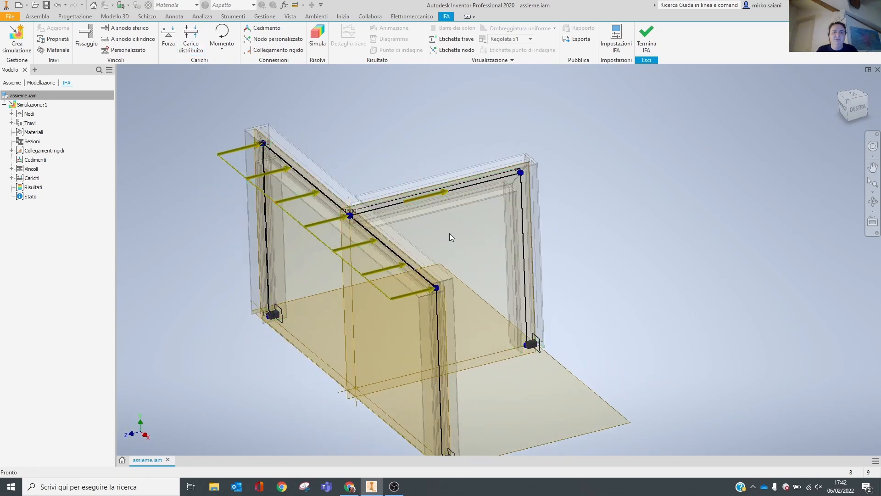
double_click(442, 195)
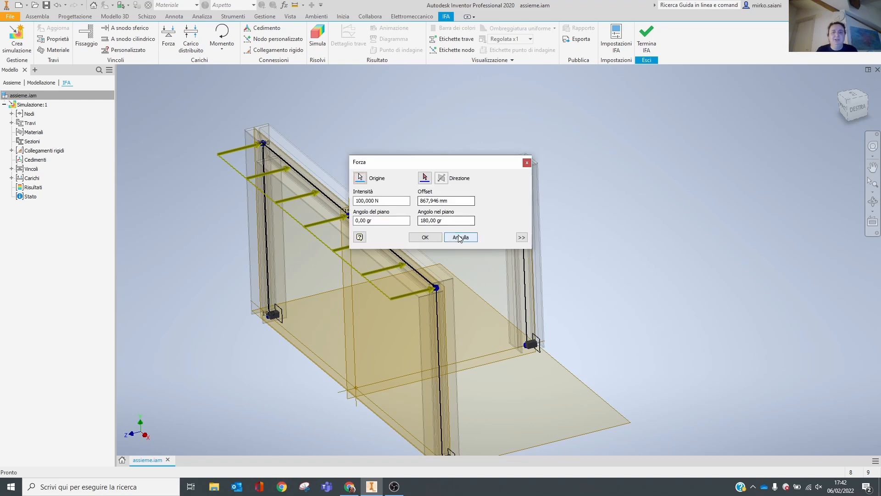
click(522, 237)
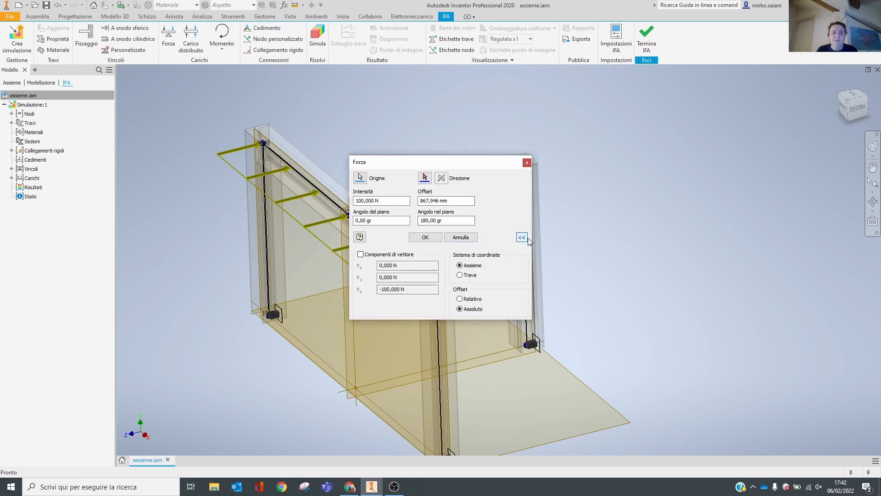
drag(473, 160, 643, 132)
click(532, 225)
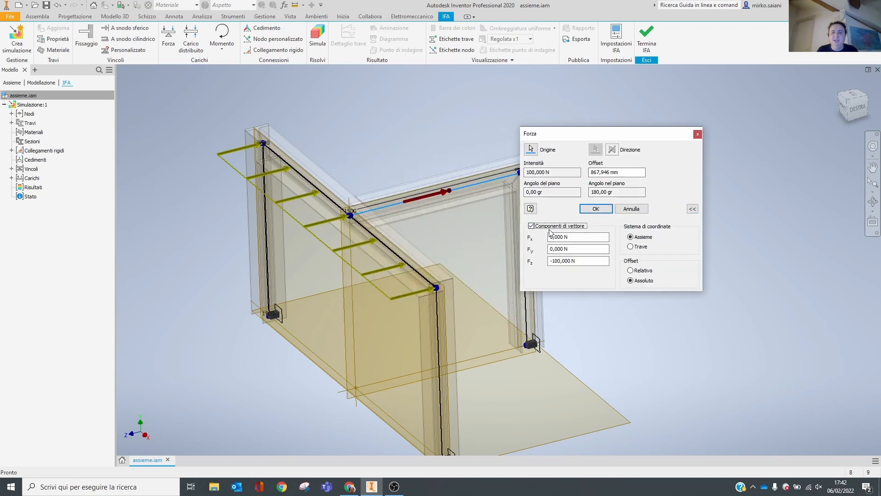
click(581, 248)
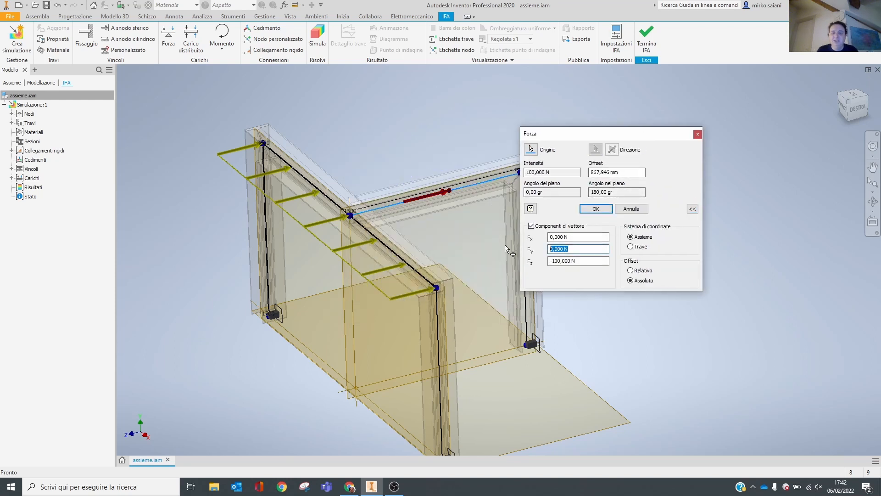
text(-100)
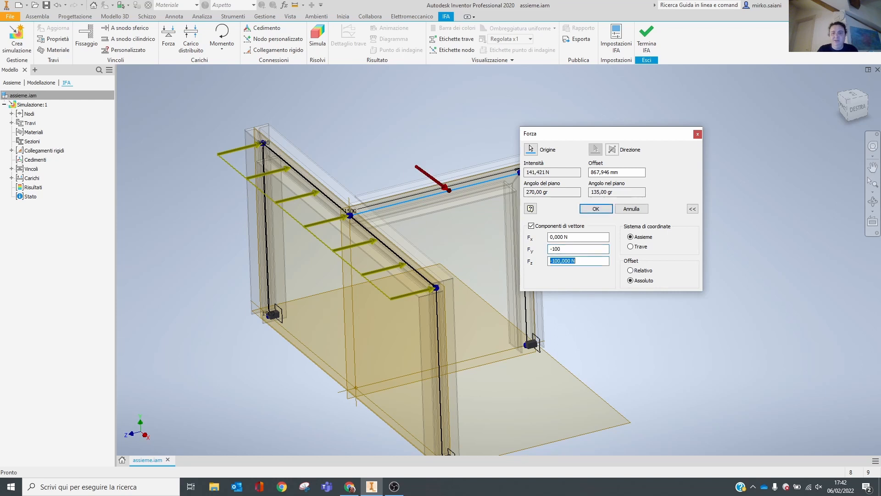
text(0)
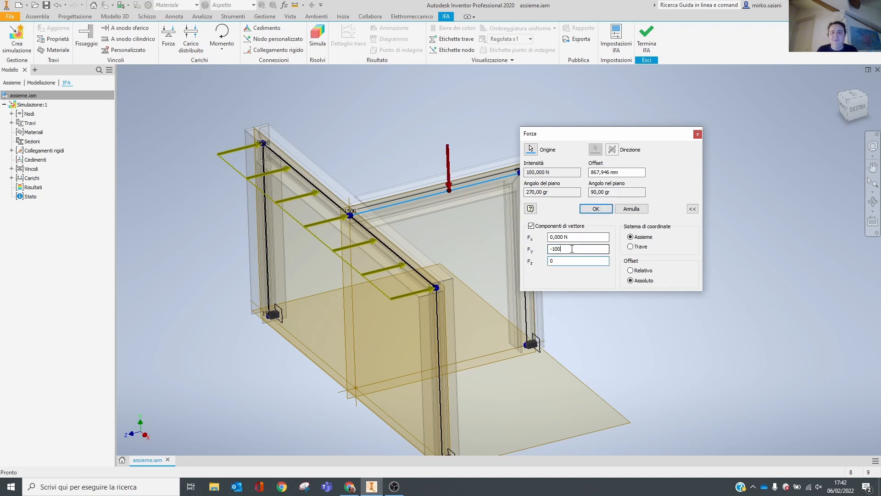
click(597, 249)
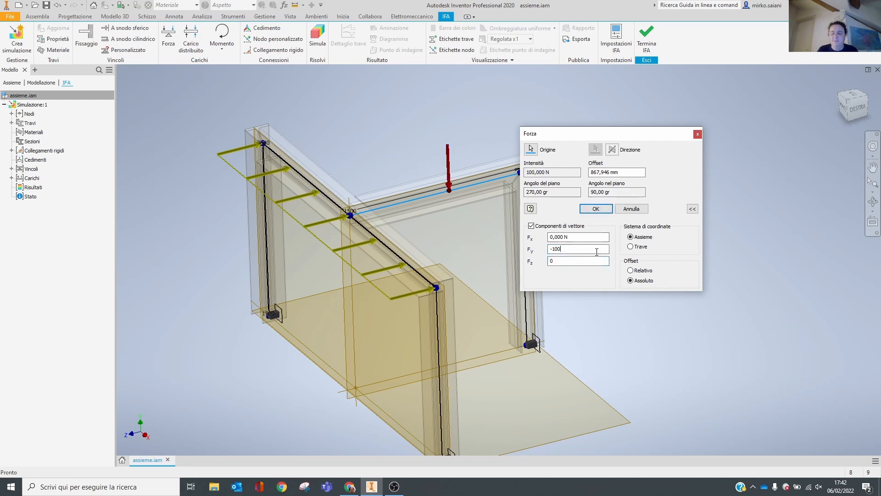
click(596, 209)
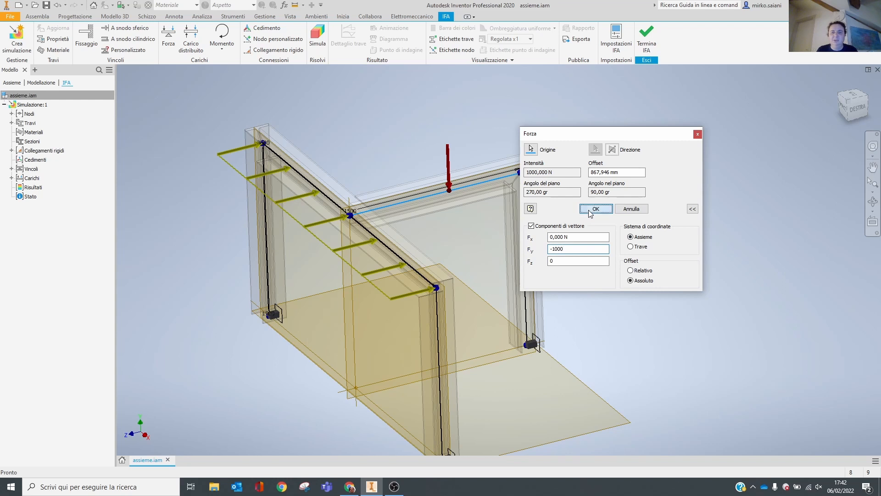
- Define the crossbar's distributed load by vector components, with Qz at 0 and Qy at -10 N/mm
double_click(341, 252)
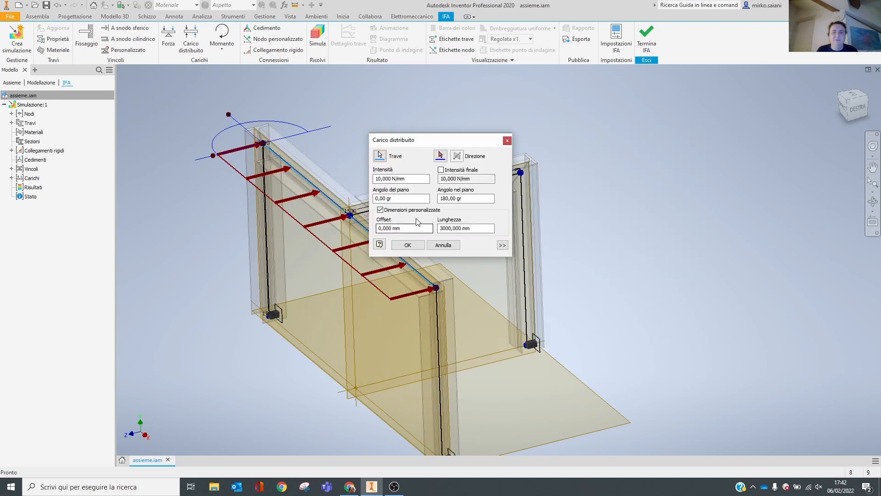
click(503, 244)
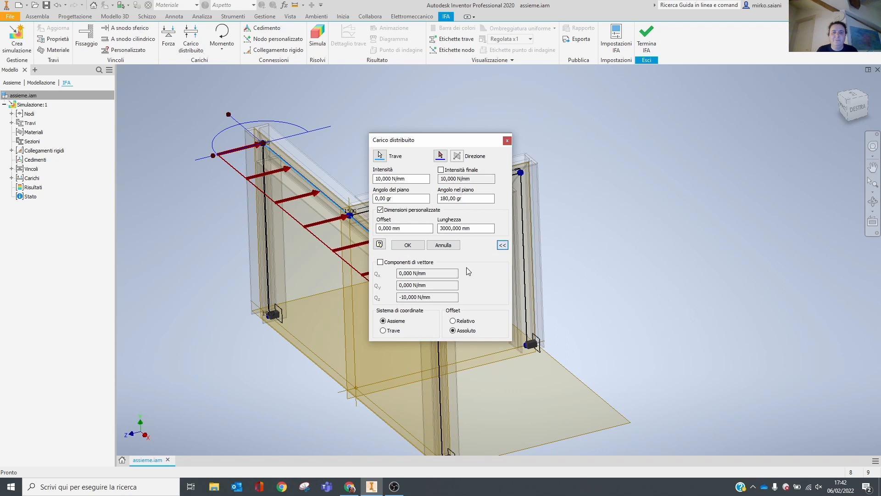
click(437, 297)
key(ctrl+c)
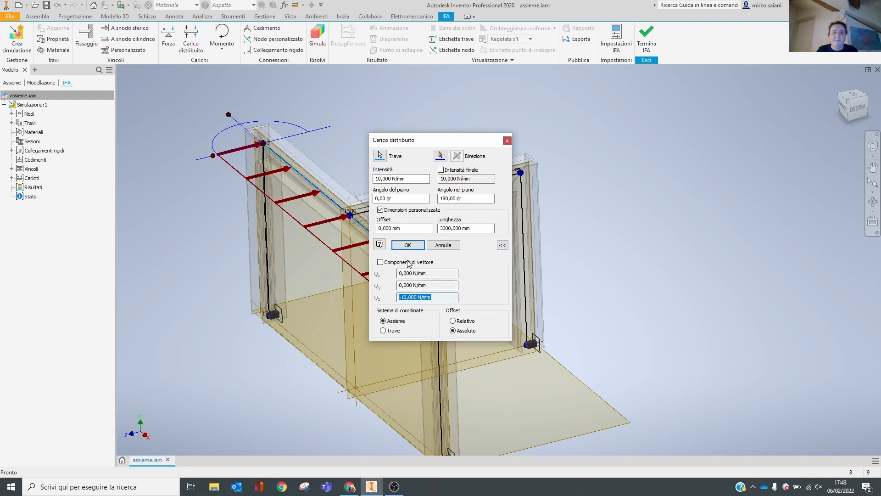
click(409, 263)
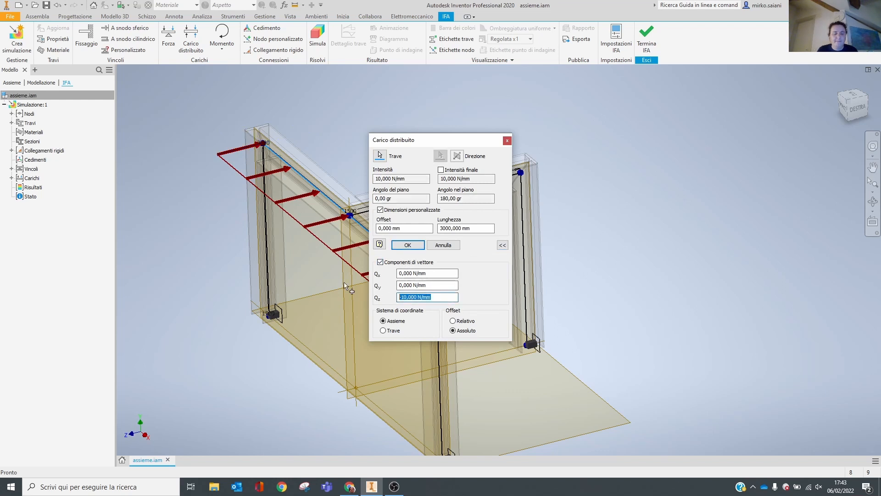
text(0)
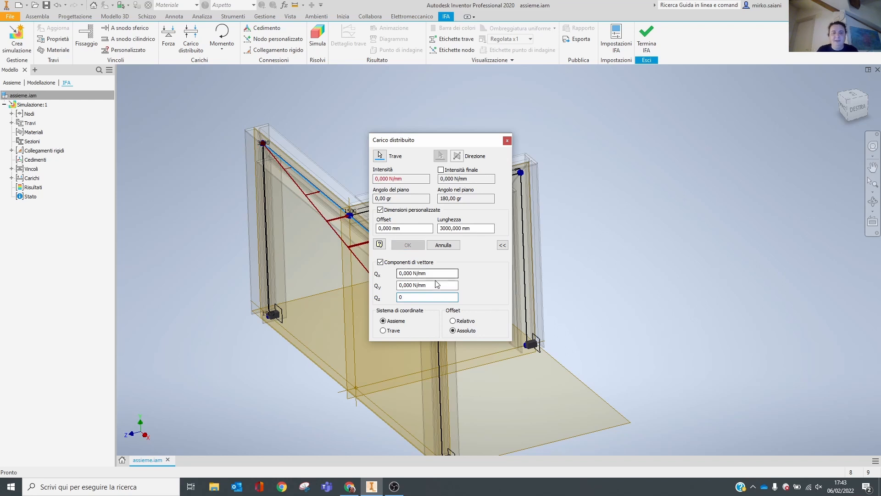
key(Tab)
key(ctrl+v)
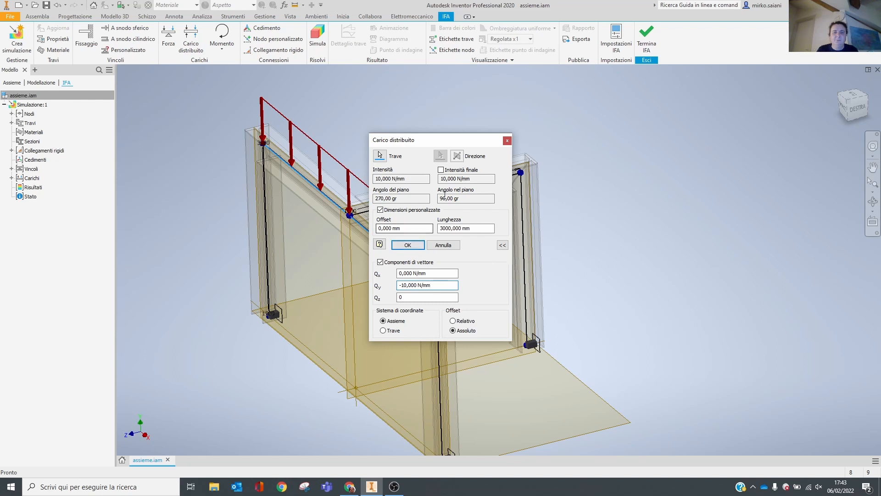
- Define the crossbar's distributed load by angles instead of vector components, with an in-plane angle of 90°, and apply the load
click(410, 264)
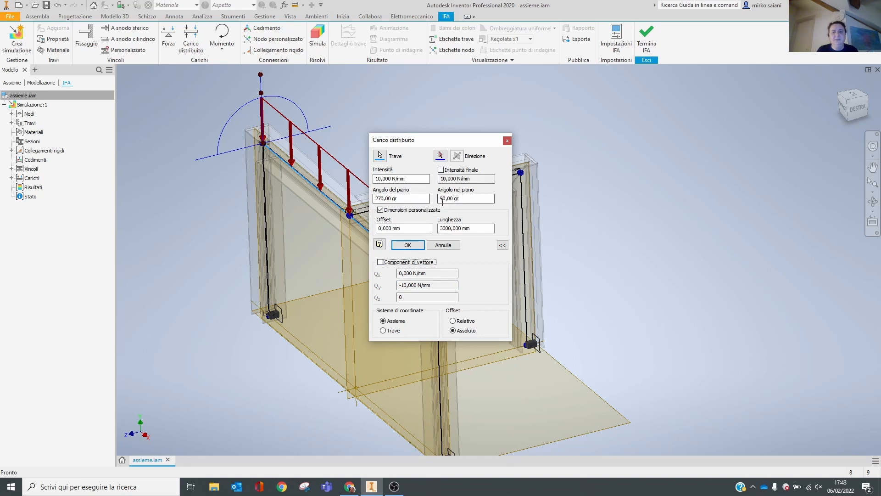
double_click(455, 198)
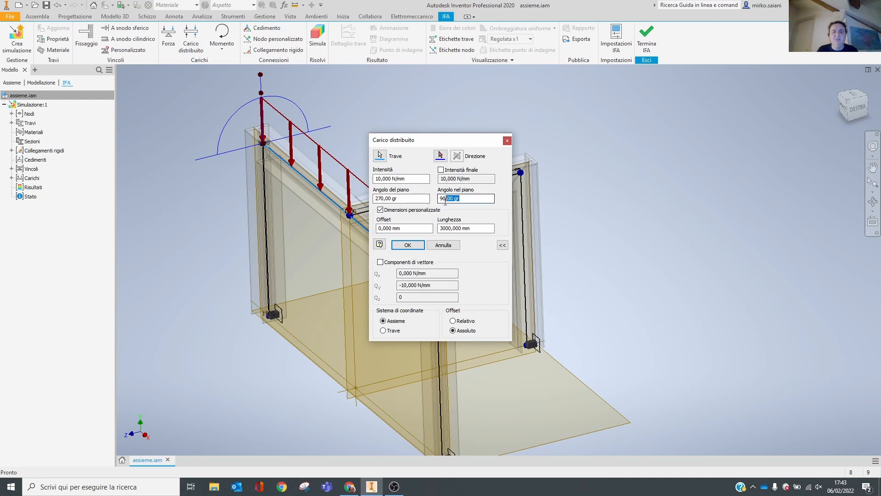
text(18)
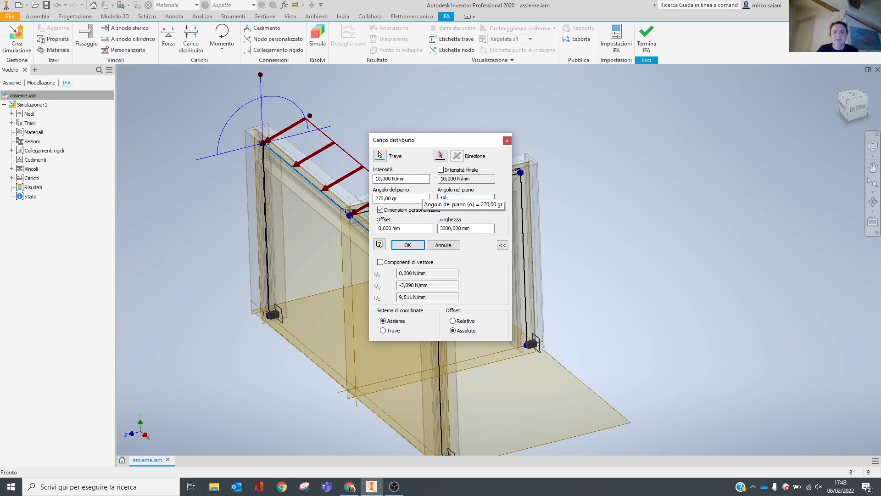
key(BackSpace)
key(BackSpace)
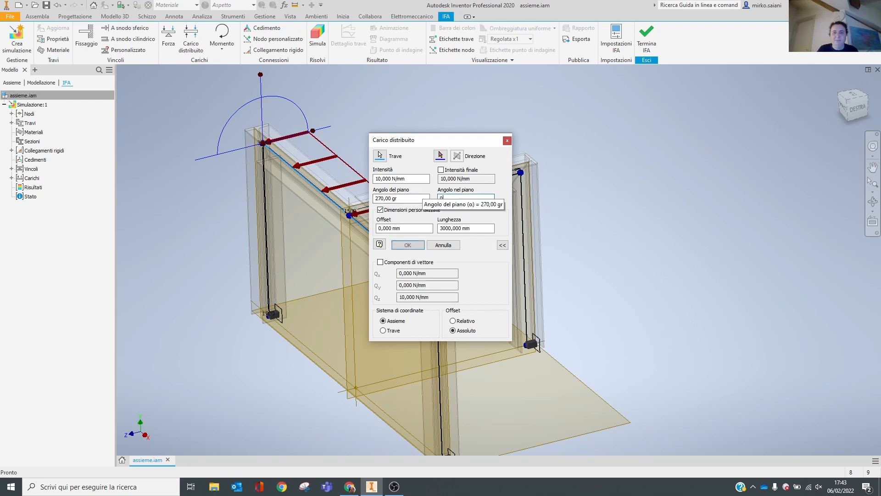
text(0)
key(BackSpace)
text(90)
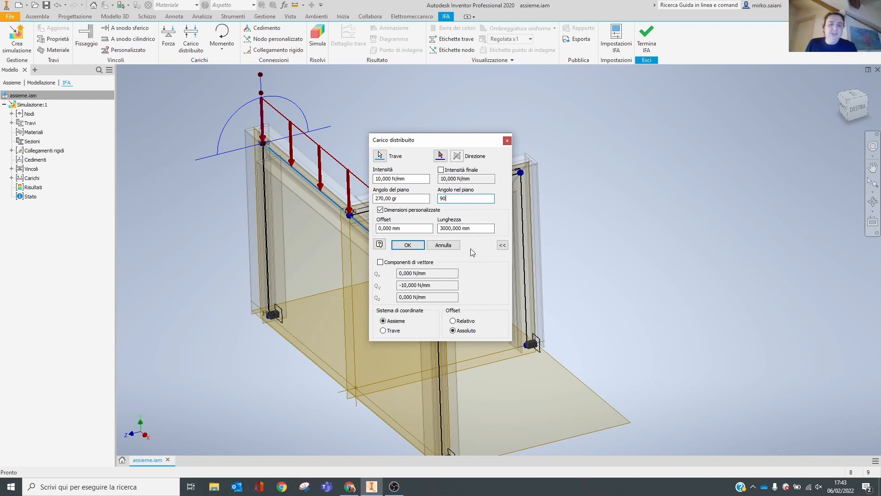
click(407, 245)
- Check the beam labels and node labels on the frame, leaving both hidden
shift+middle_drag(512, 258, 556, 262)
shift+middle_drag(599, 225, 552, 229)
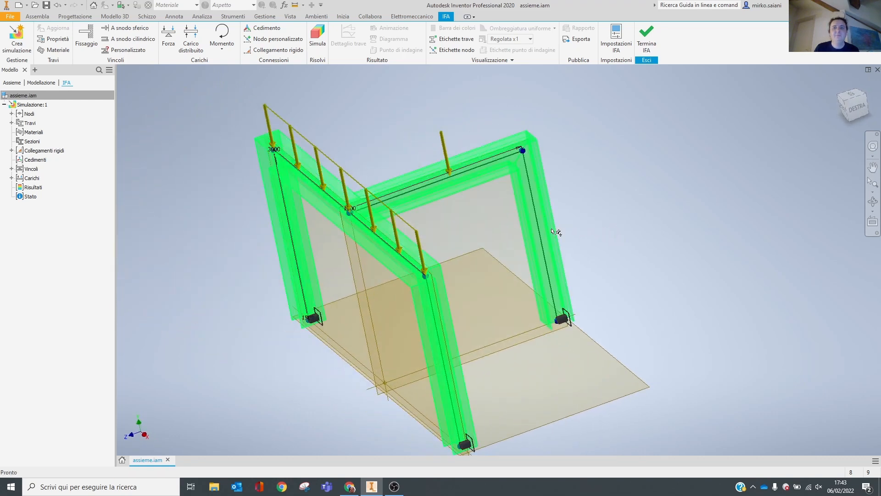
key(F6)
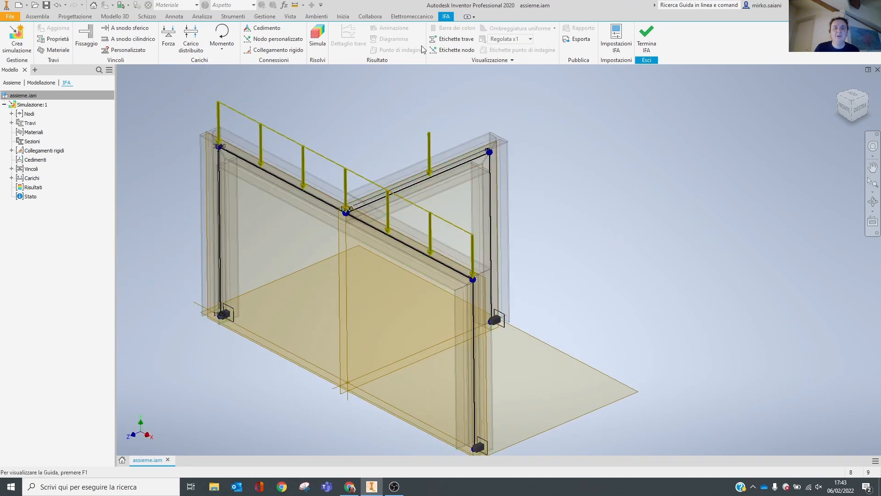
click(452, 38)
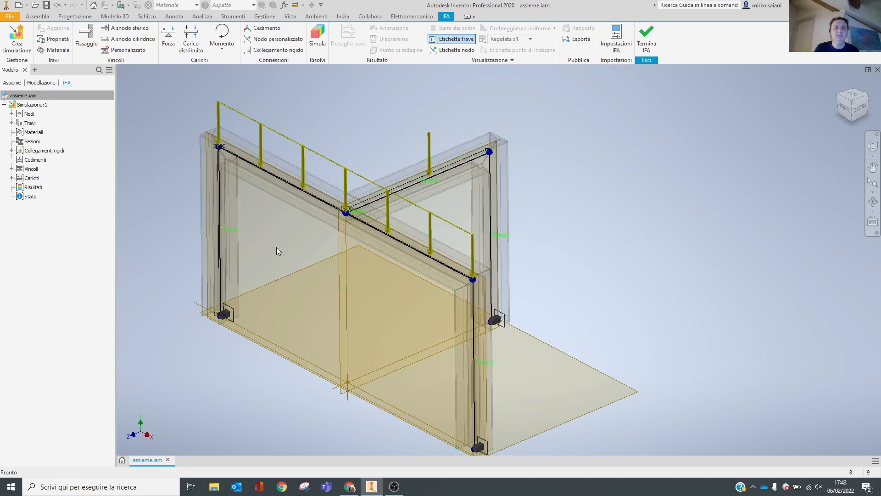
scroll(260, 255, up, 4)
scroll(258, 254, down, 4)
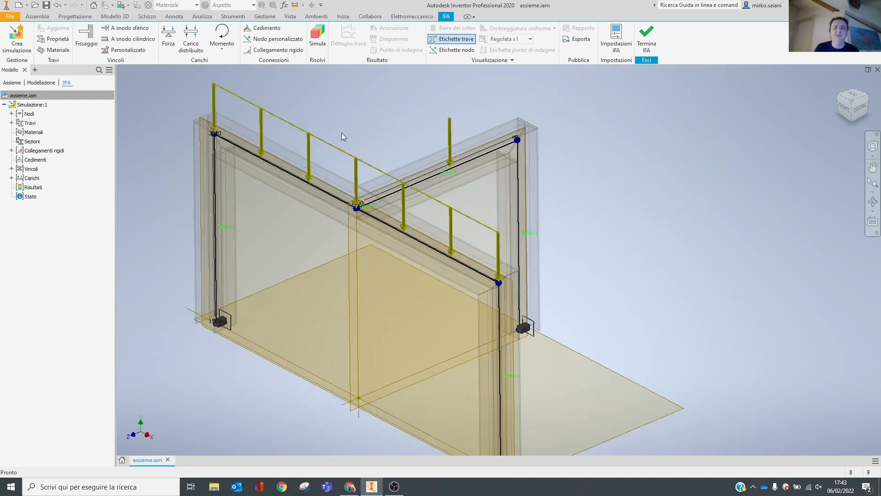
click(453, 50)
click(452, 38)
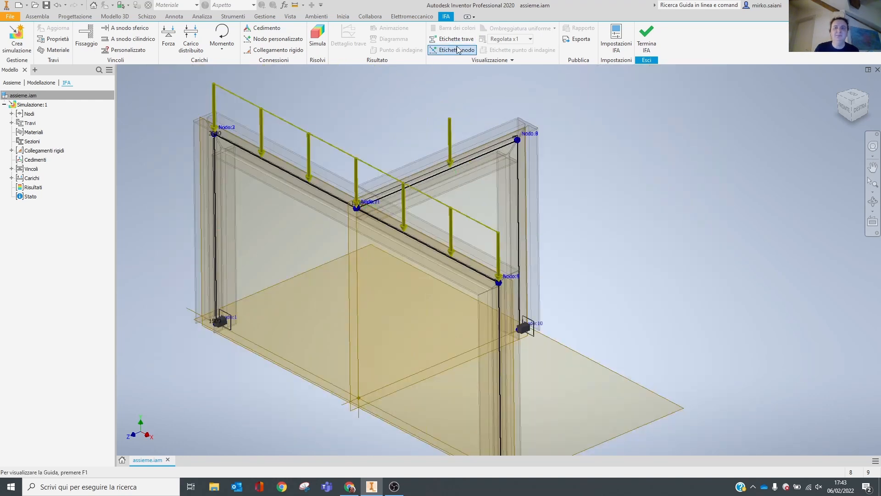
click(457, 50)
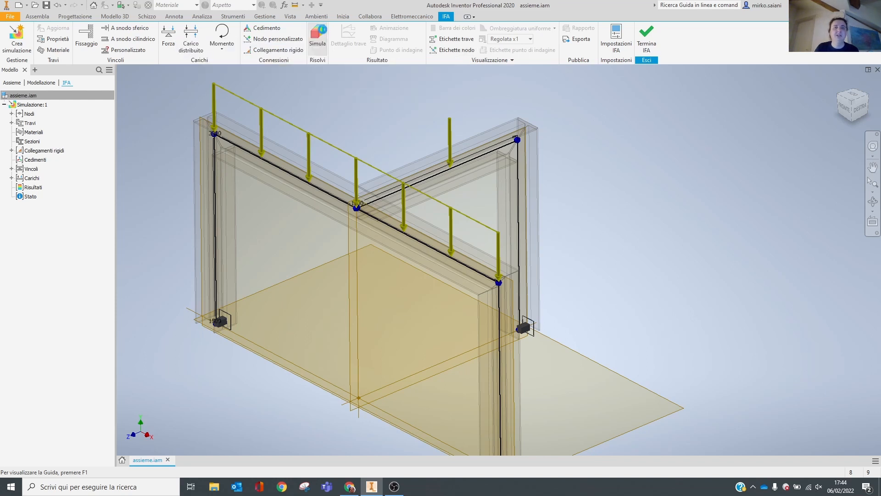
- Run the frame simulation with the defined restraints and loads
click(318, 36)
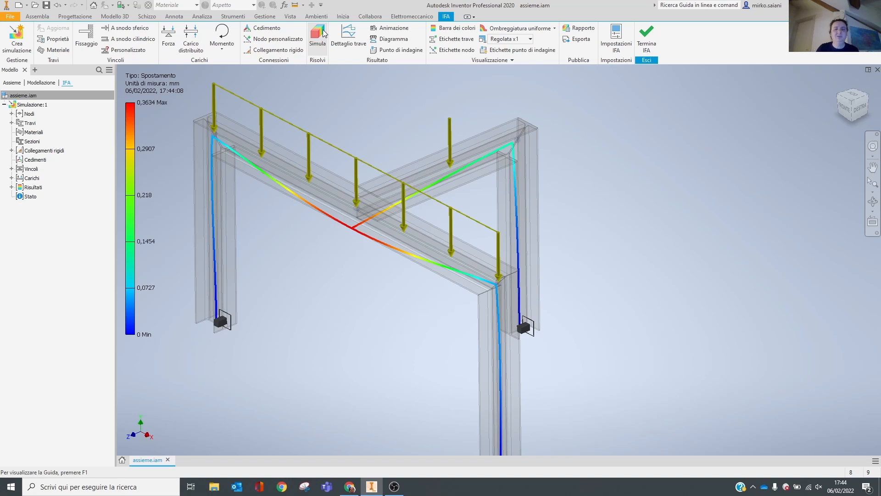
mouse_move(480, 198)
shift+middle_down()
mouse_move(488, 187)
mouse_move(465, 202)
shift+middle_up()
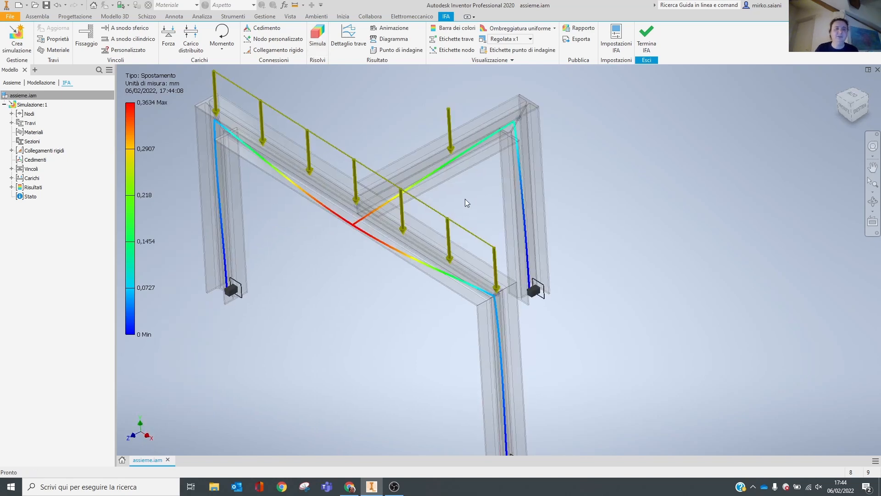
right_drag(471, 199, 448, 260)
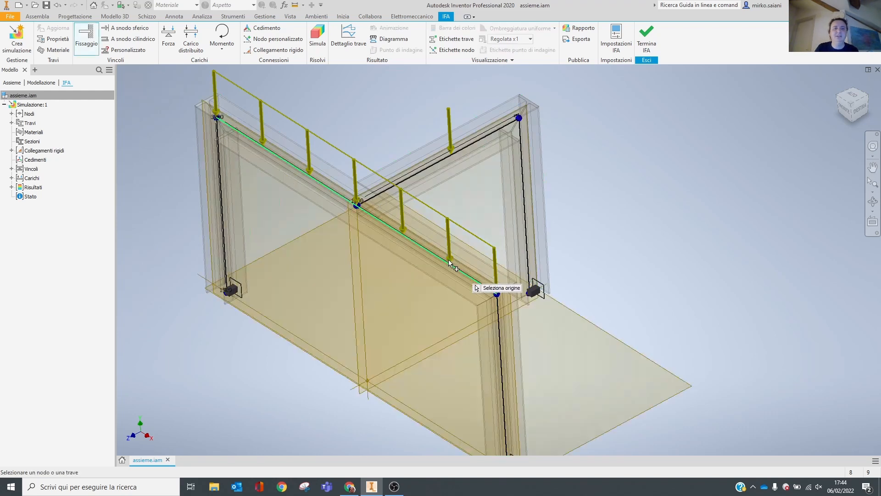
shift+middle_drag(448, 260, 462, 251)
click(318, 35)
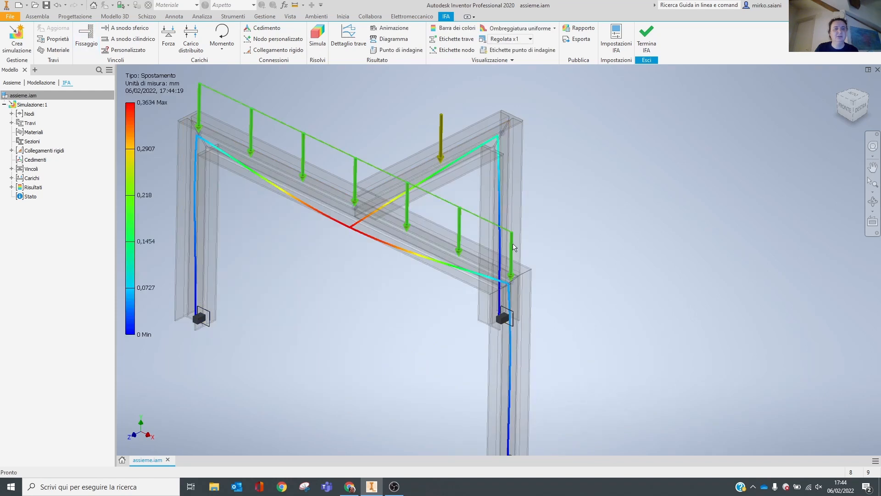
- Display the maximum principal stress Smax result on the frame and inspect its distribution
middle_drag(518, 228, 590, 214)
scroll(628, 196, up, 3)
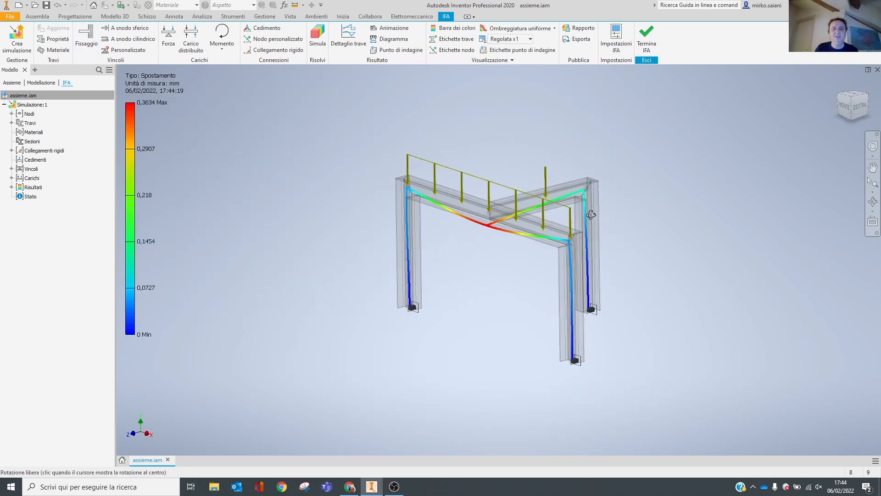
scroll(591, 214, up, 2)
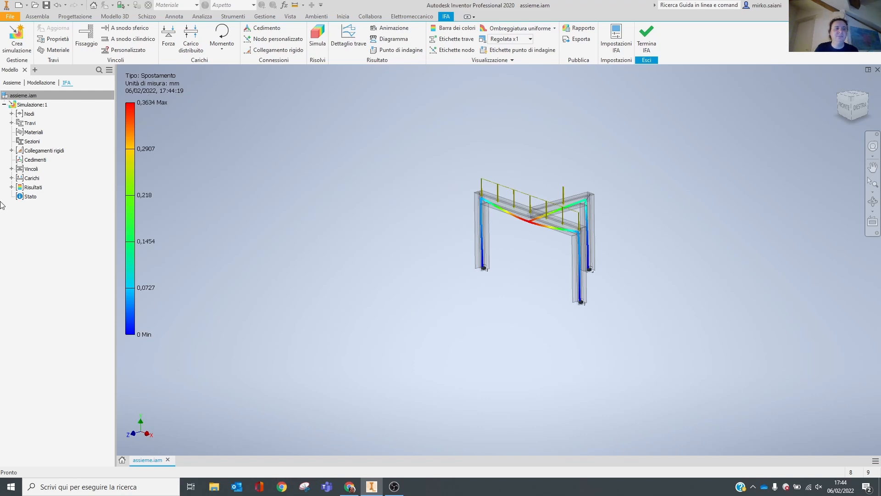
click(11, 187)
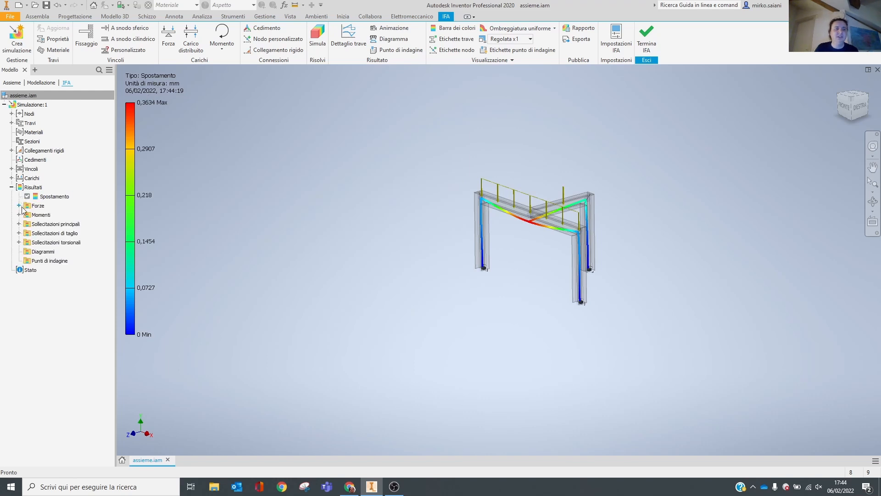
click(19, 206)
click(19, 251)
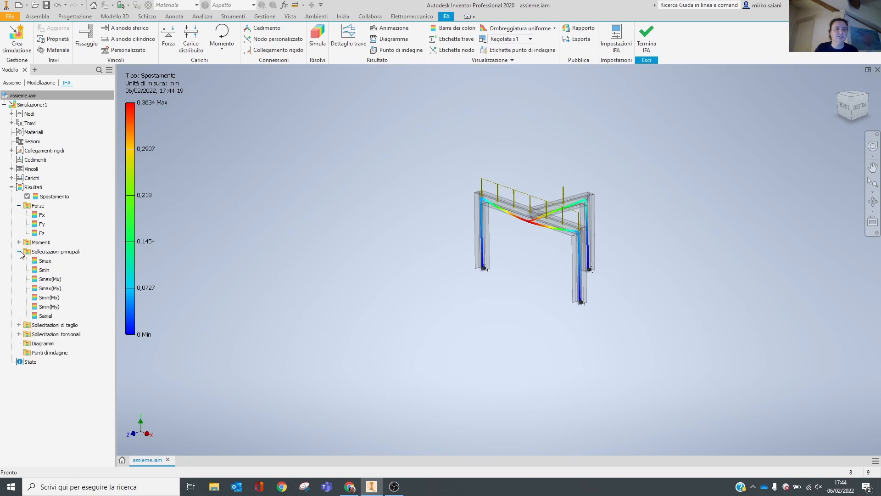
double_click(45, 261)
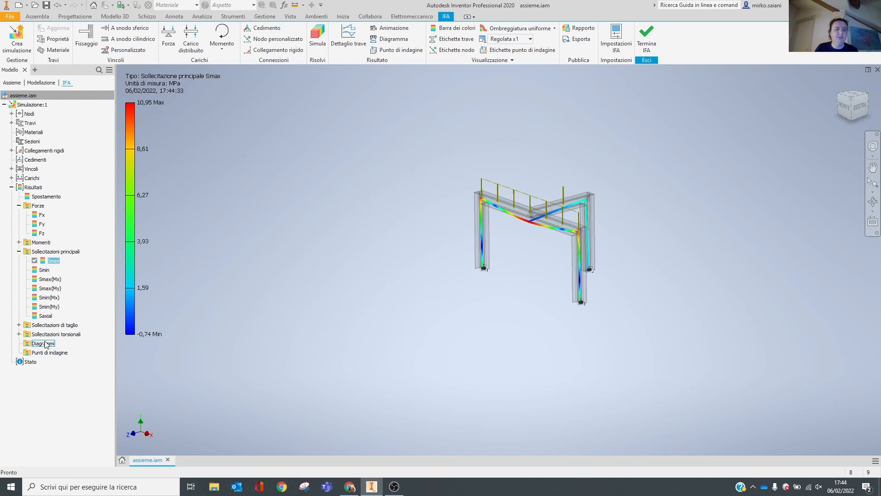
scroll(521, 242, up, 5)
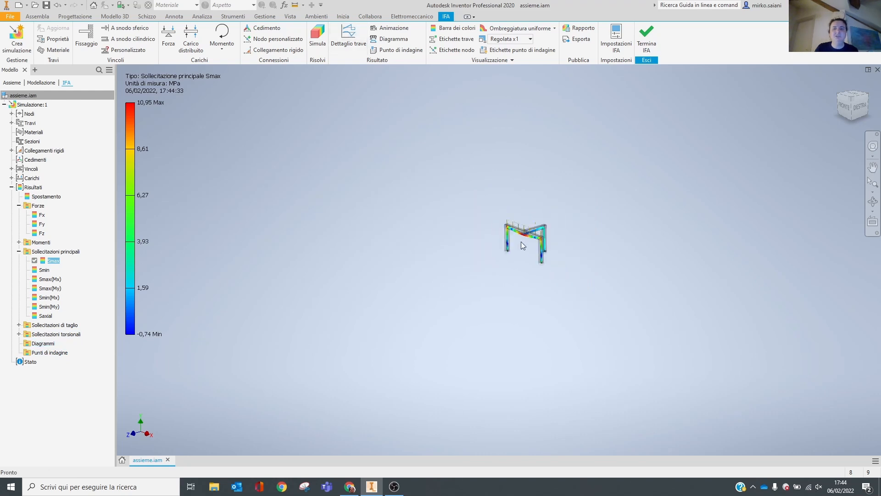
scroll(522, 241, down, 10)
scroll(453, 262, up, 5)
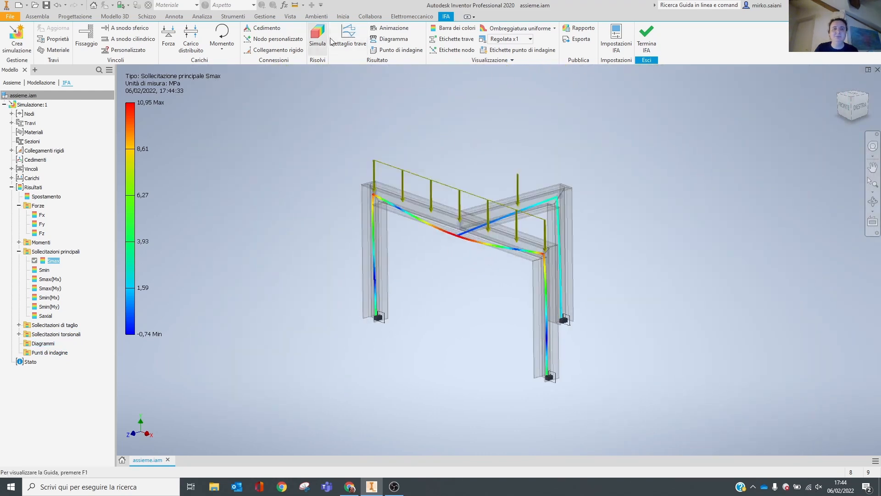
- Open the beam details for the loaded crossbar
click(351, 40)
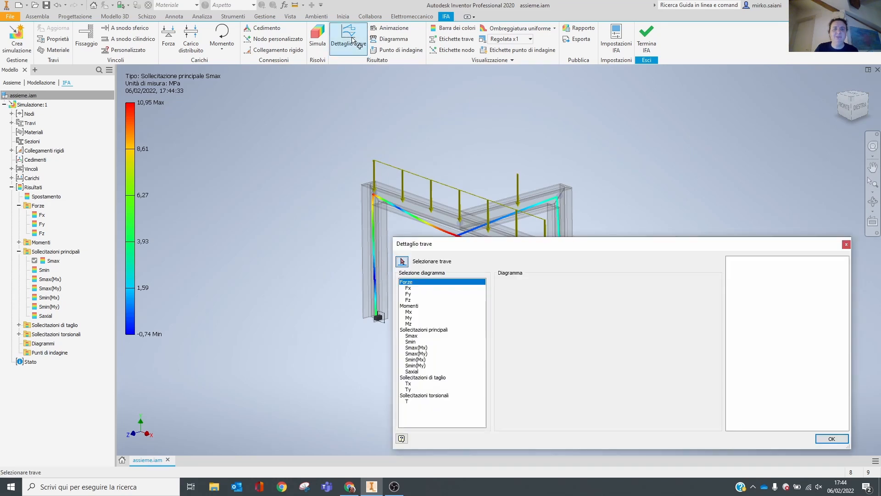
drag(645, 257, 651, 258)
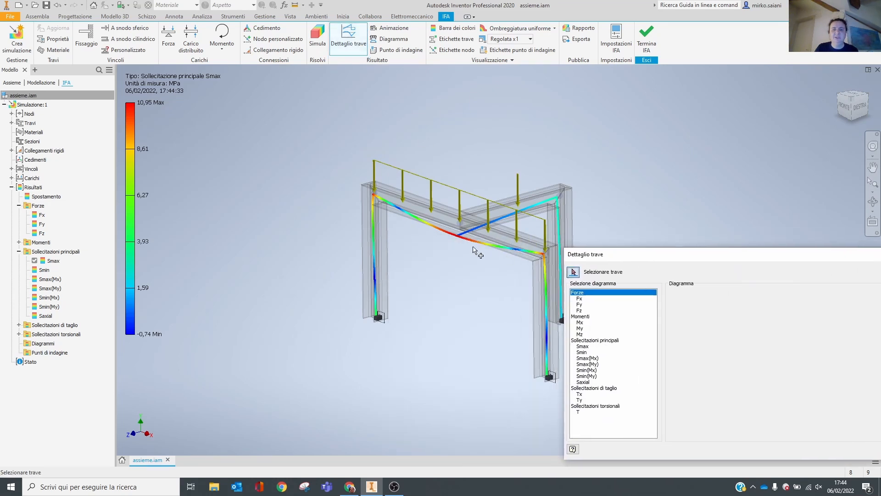
click(466, 225)
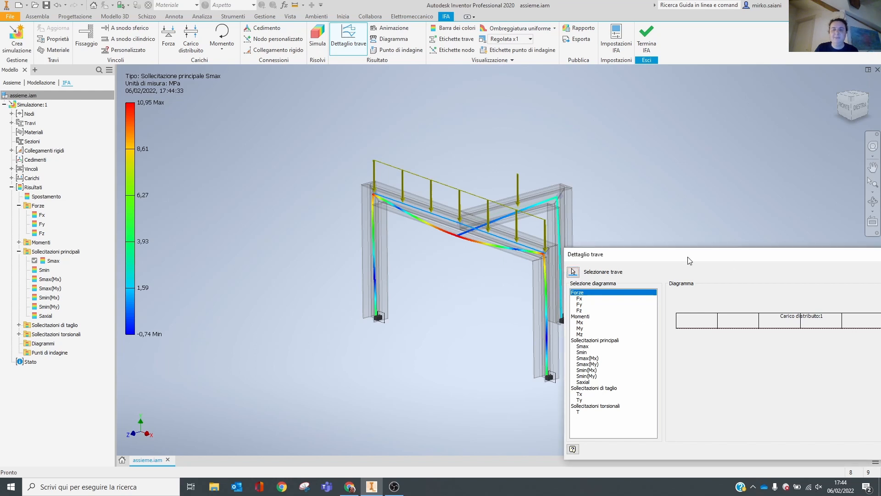
drag(689, 256, 515, 249)
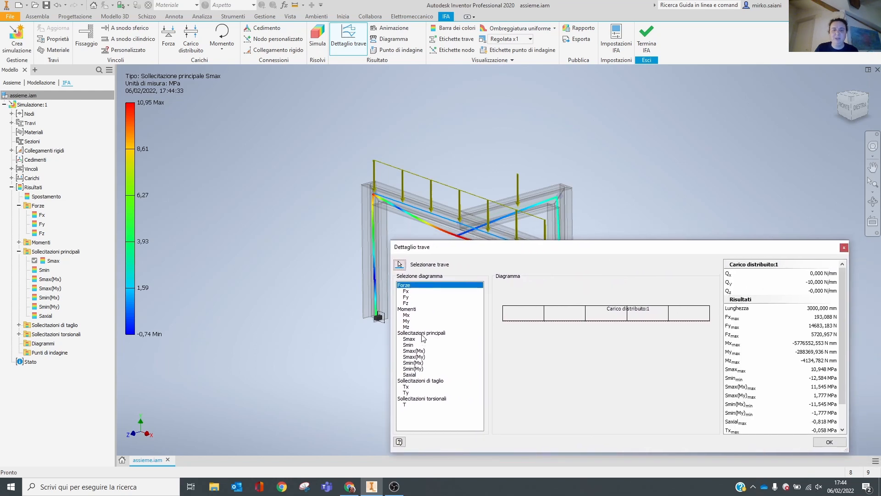
- Review the crossbar's moment, Smax, shear stress Tx and Ty, and torsional stress T diagrams, and close the beam details
click(407, 315)
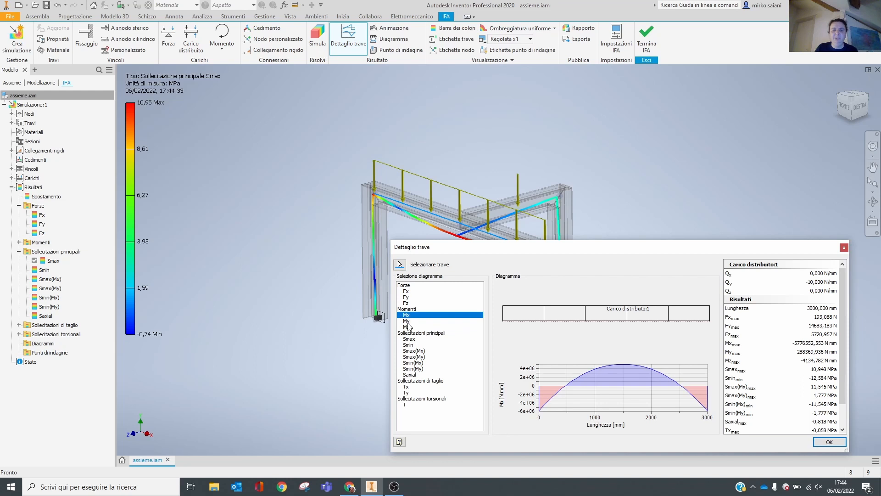
click(407, 327)
click(409, 333)
click(414, 322)
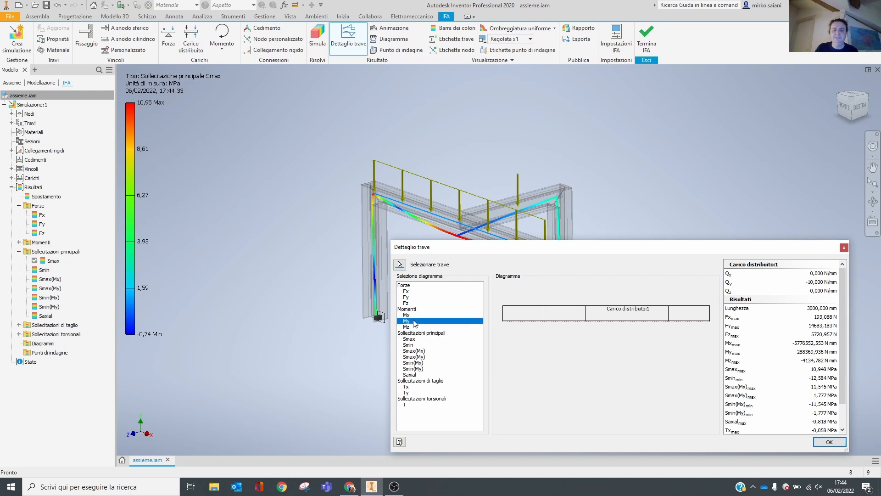
click(427, 339)
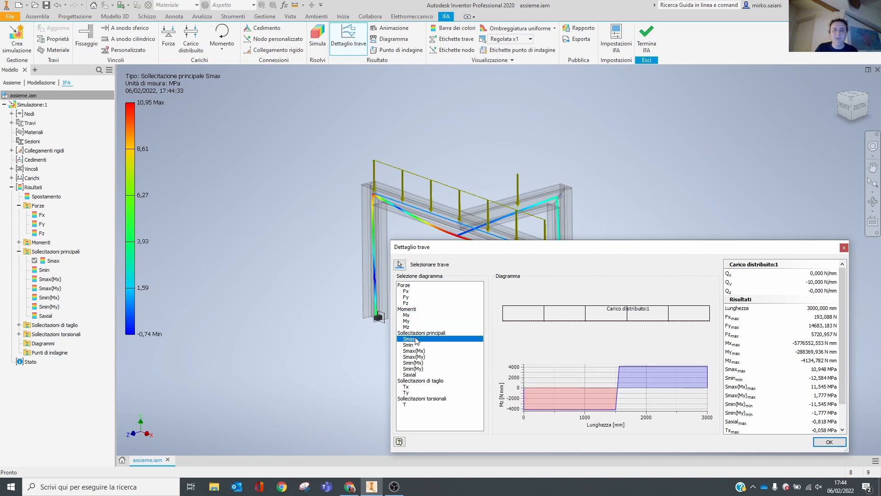
click(409, 388)
click(409, 393)
click(408, 404)
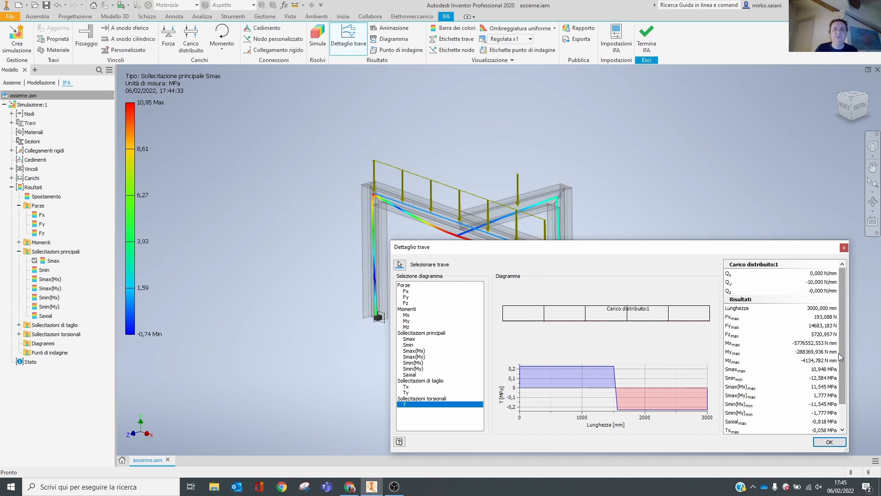
click(844, 247)
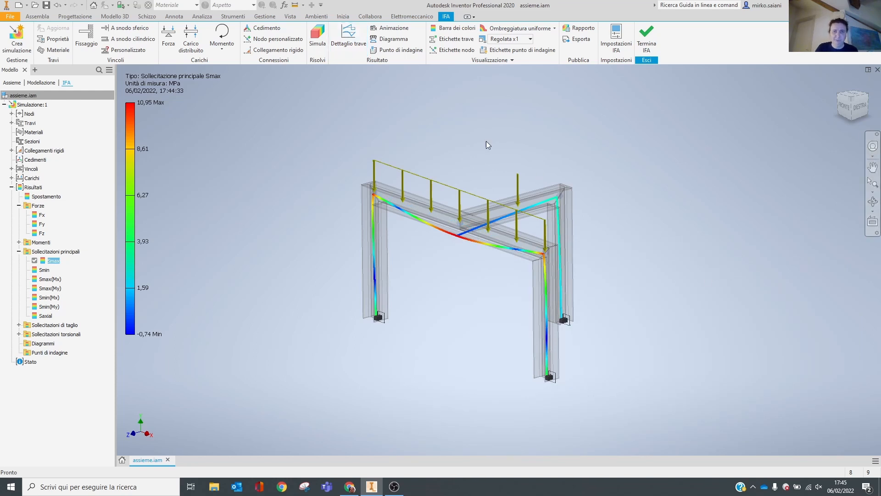
- Preview the maximum principal stress Smax diagram on all beams of the frame
middle_drag(516, 129, 467, 144)
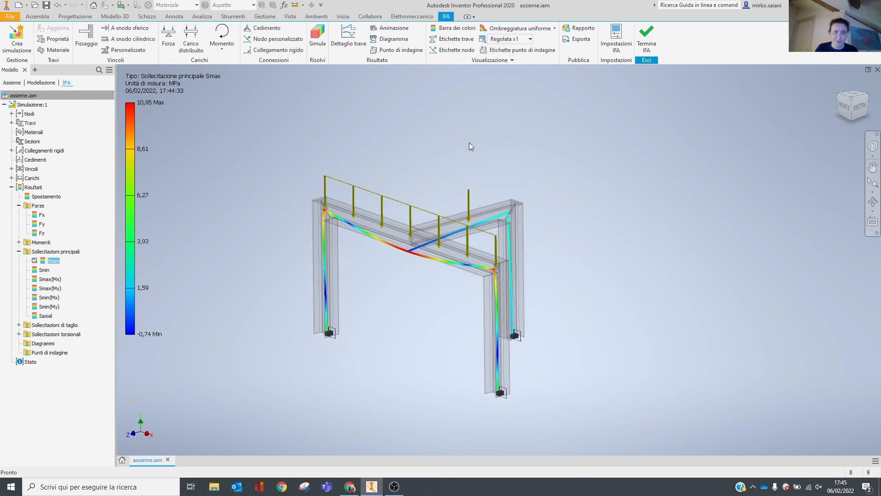
scroll(468, 142, up, 5)
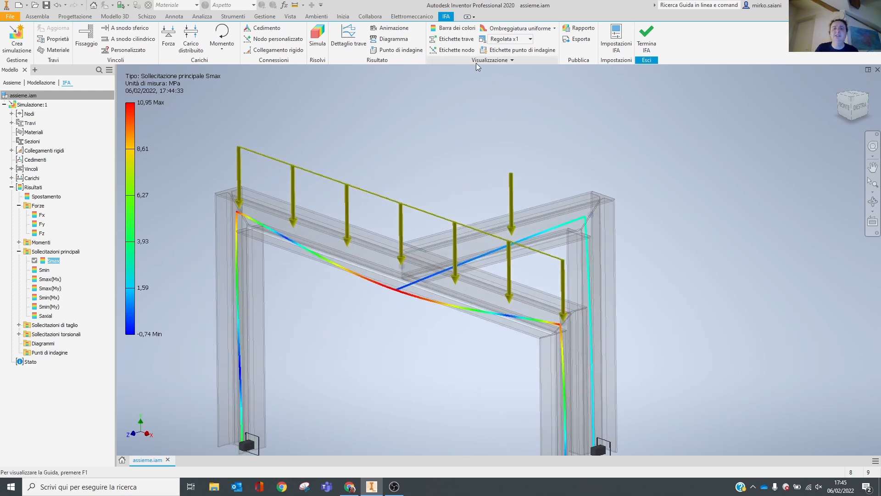
click(396, 40)
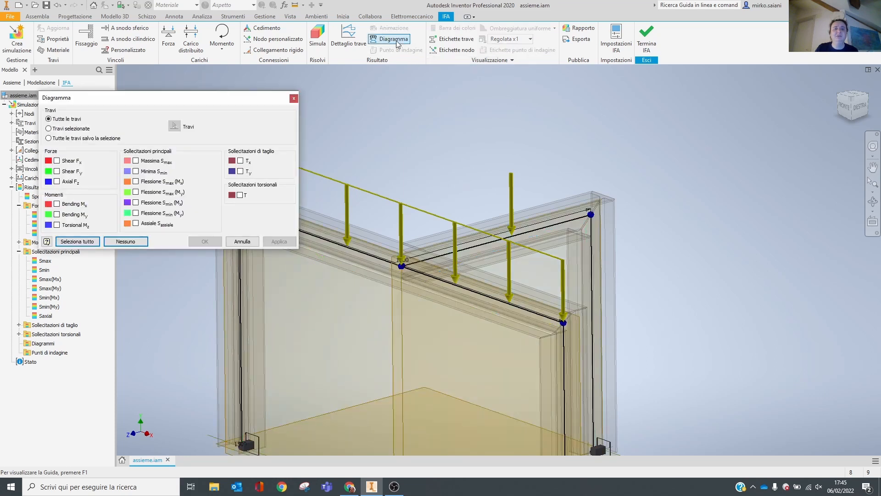
drag(184, 105, 703, 132)
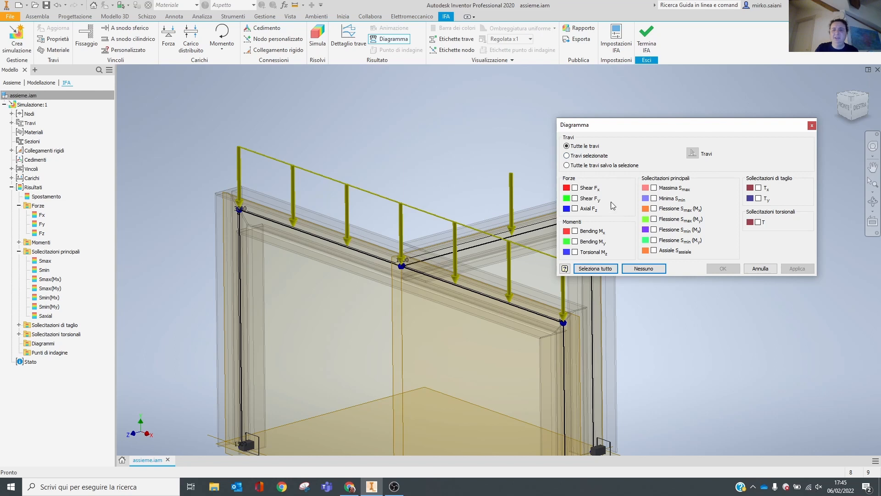
click(654, 188)
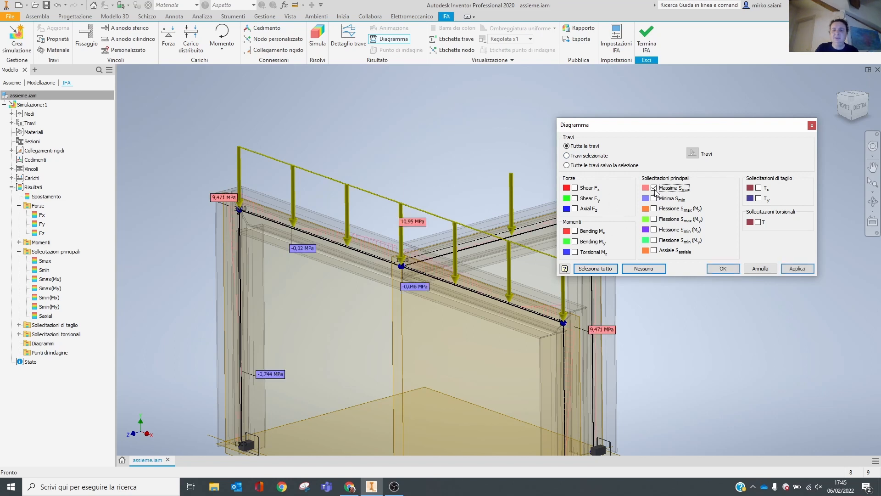
middle_drag(377, 255, 376, 166)
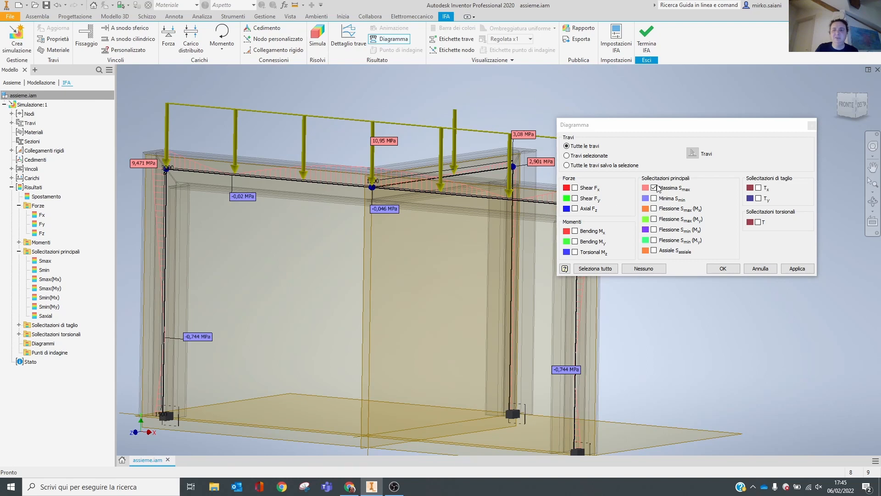
- Replace the Smax diagram with the bending stress Smax(Mx) diagram on all beams and inspect it
click(657, 188)
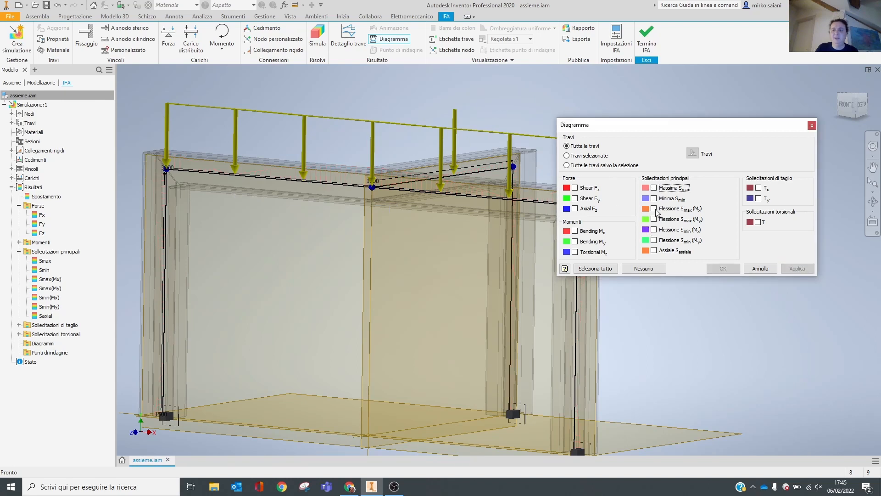
click(654, 209)
mouse_move(459, 220)
shift+middle_down()
mouse_move(461, 211)
mouse_move(451, 219)
shift+middle_up()
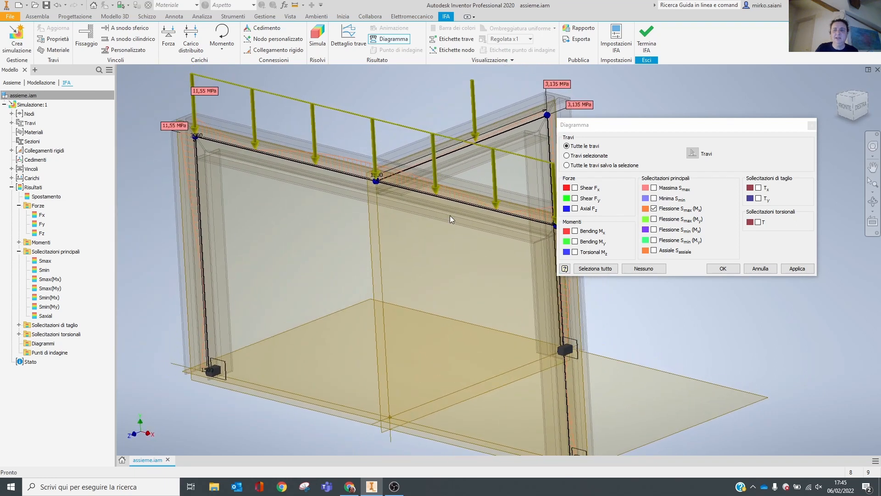
- Add the Smax diagram and limit the diagrams to the loaded crossbar and the horizontal beam joining it at midspan
click(585, 166)
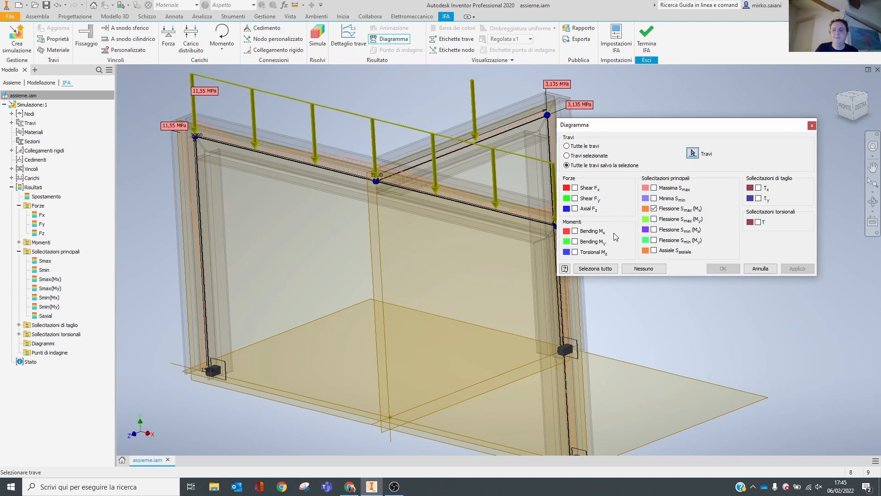
click(654, 189)
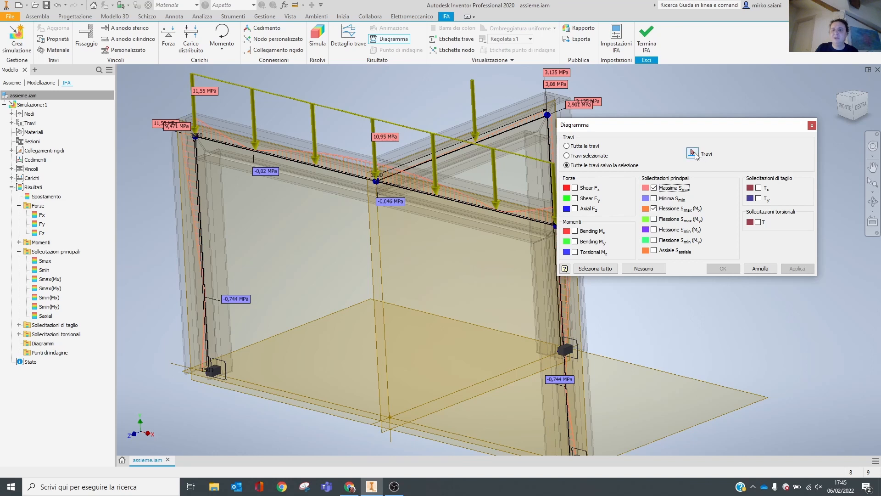
click(591, 156)
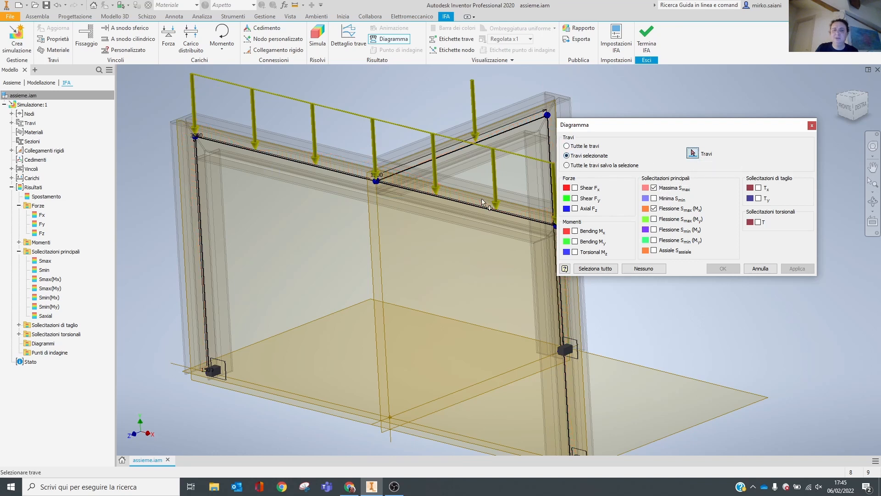
click(449, 198)
click(446, 154)
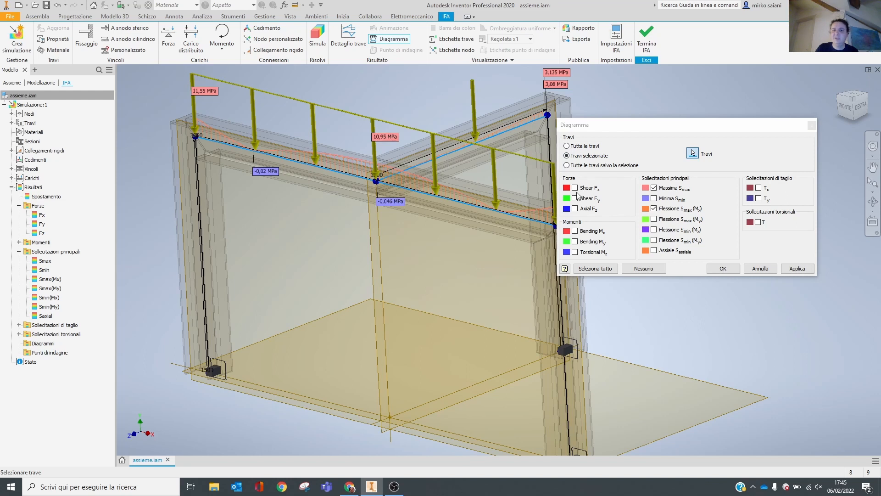
- Add the Mx, My and Mz moment diagrams and the Fx, Fy and Fz force diagrams for the selected beams
click(576, 232)
click(576, 242)
click(576, 253)
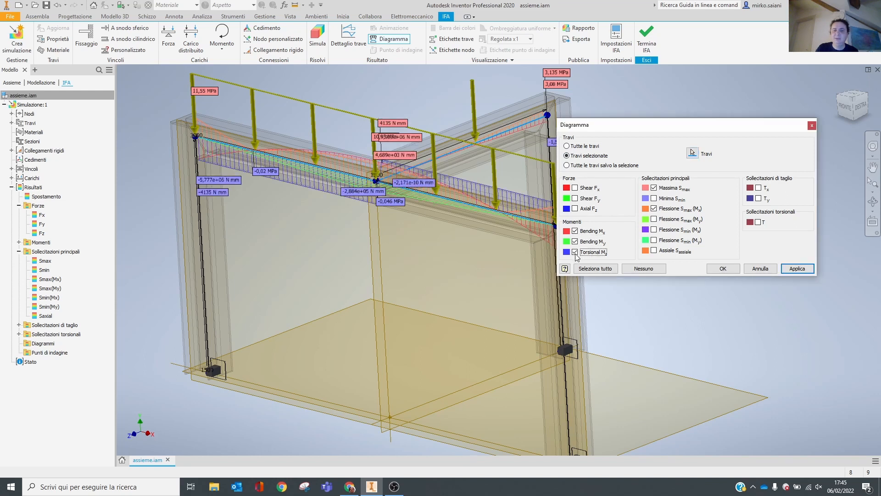
click(588, 188)
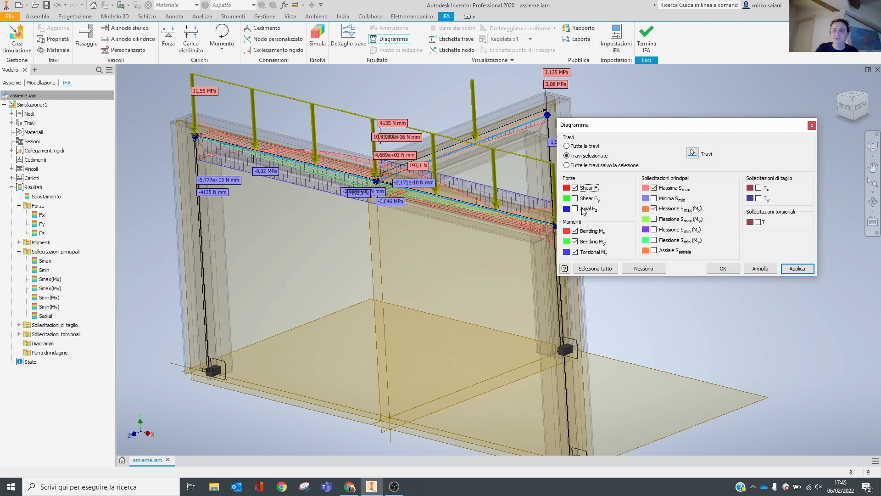
click(585, 210)
click(583, 200)
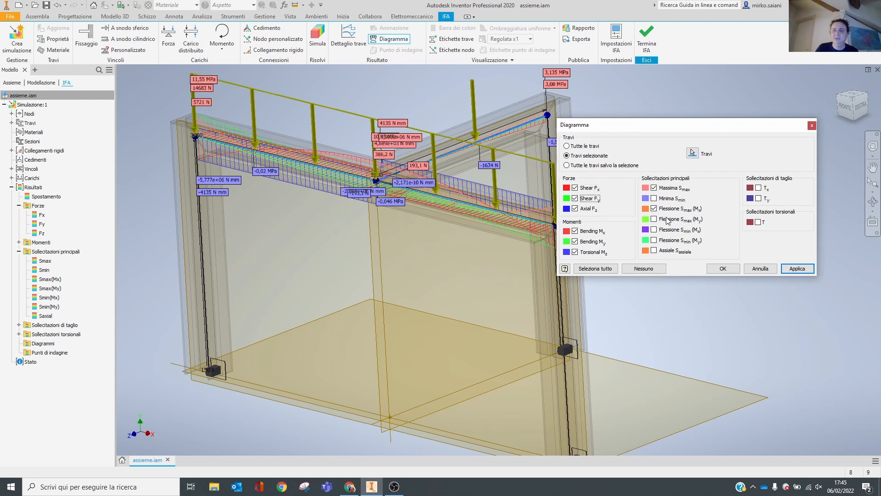
- Add the Smax(My), Smin(Mx), Smin(My) and axial stress diagrams, inspect them on the selected beams, and cancel the diagram preview
click(668, 220)
click(661, 230)
click(661, 240)
click(662, 251)
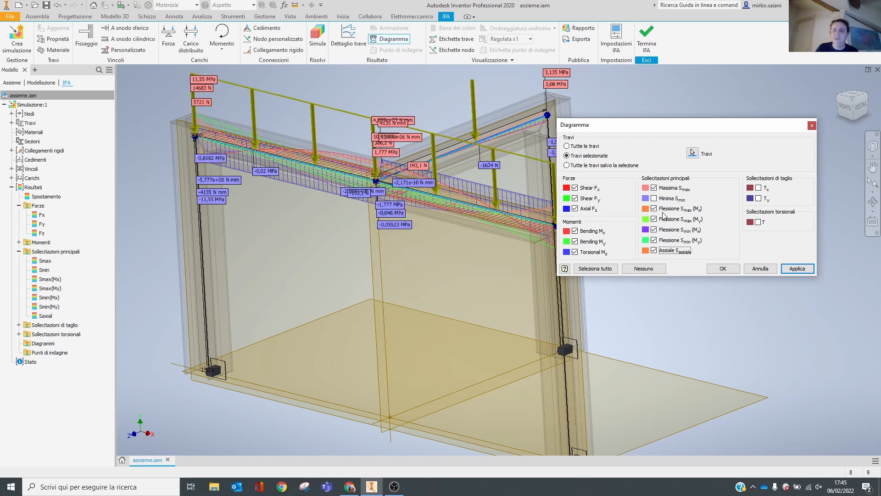
mouse_move(380, 212)
shift+middle_down()
mouse_move(386, 219)
mouse_move(356, 224)
mouse_move(322, 208)
mouse_move(350, 211)
mouse_move(356, 198)
mouse_move(370, 218)
shift+middle_up()
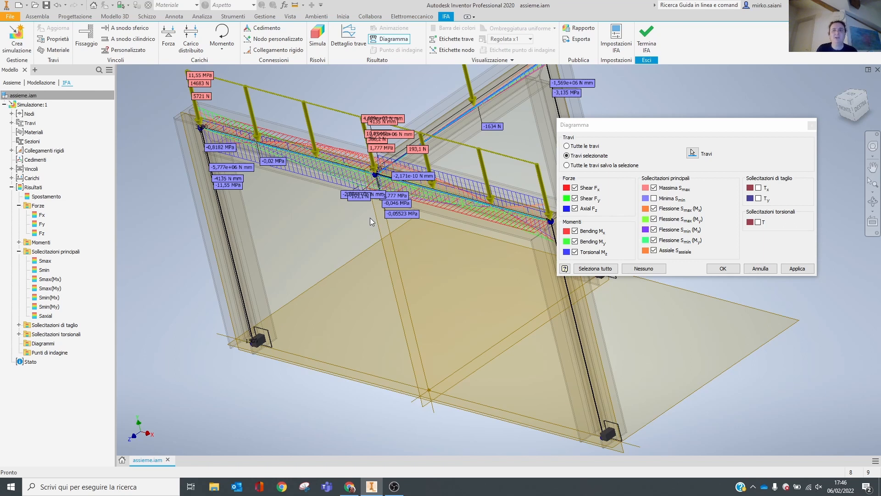
click(760, 269)
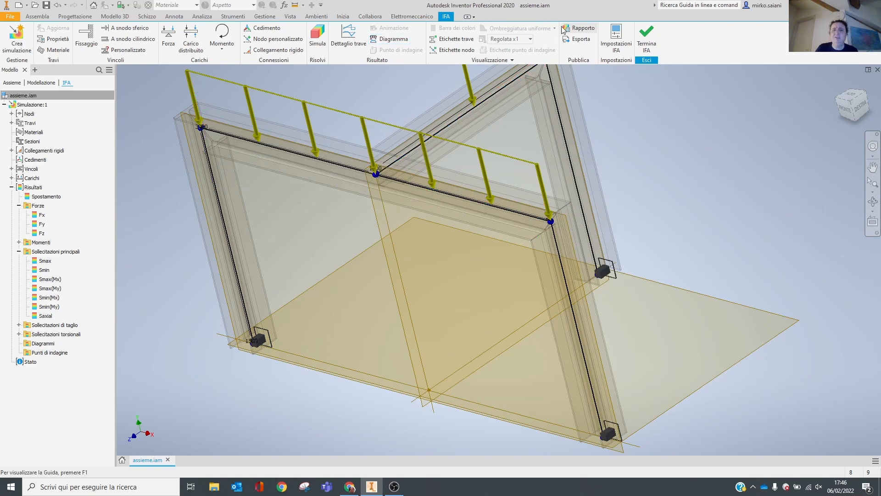
- Open the report settings, review the properties, simulation and format options of the customized report, and return to the complete report type
click(579, 28)
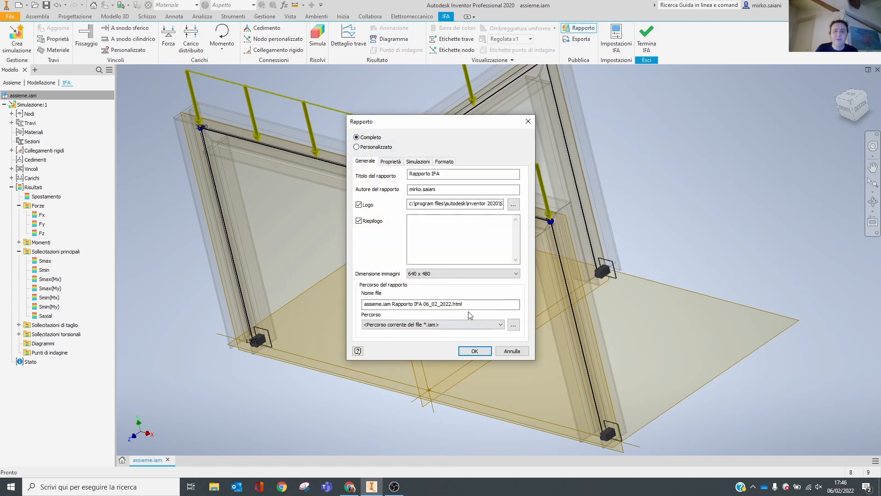
click(481, 305)
click(391, 161)
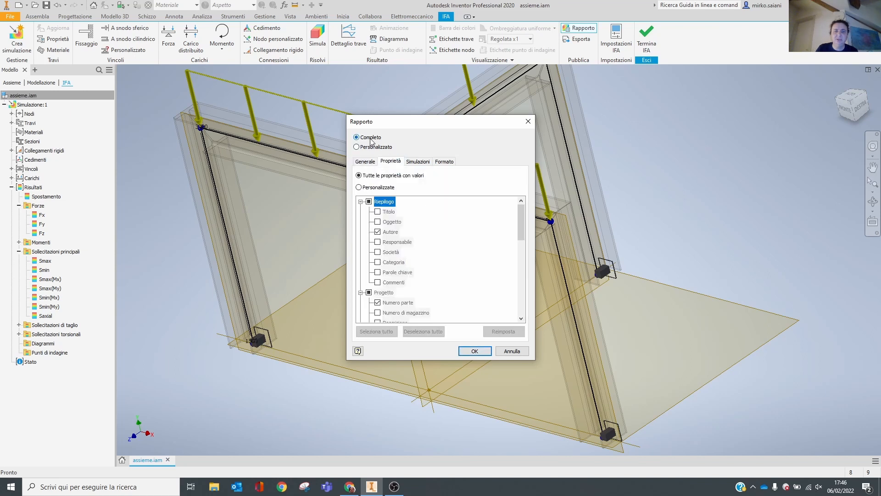
click(368, 162)
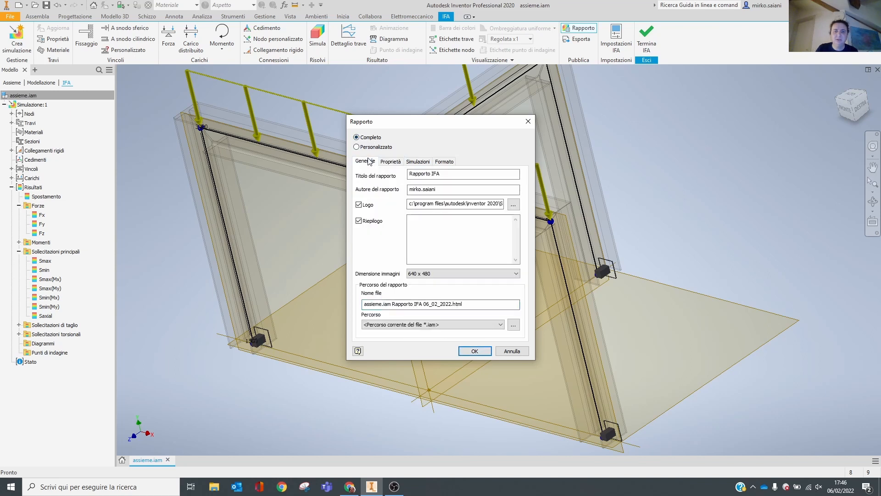
click(393, 163)
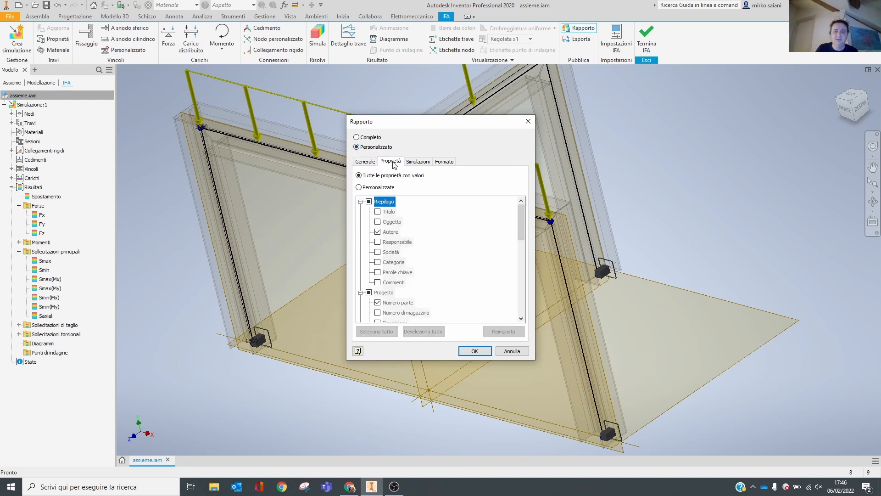
click(425, 164)
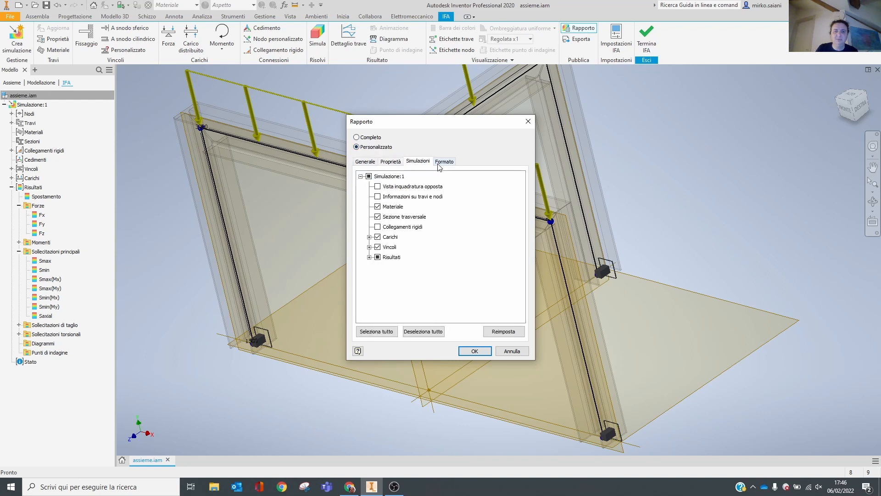
click(442, 163)
click(365, 161)
click(356, 137)
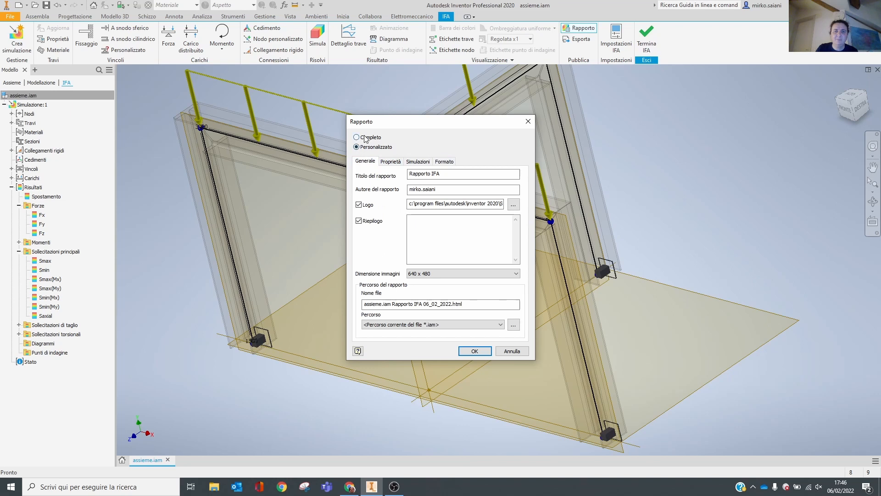
- Check the report's file name and output path options
click(483, 325)
click(484, 325)
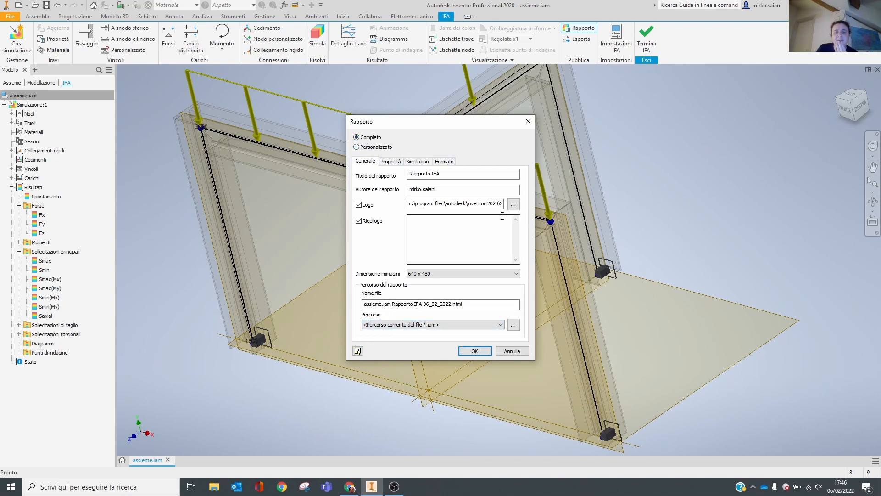
click(479, 306)
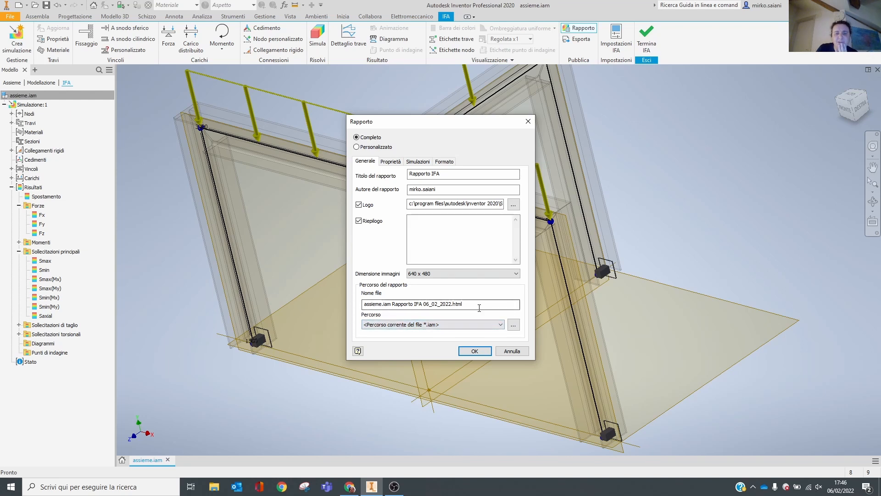
click(501, 325)
click(502, 324)
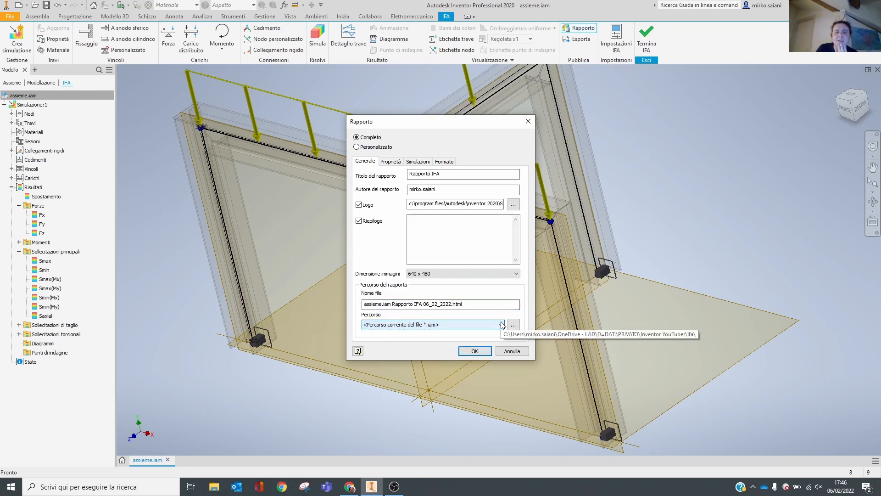
- Set the report format to Rich Text Format (*.rtf), generate the complete report, and open it in Word
click(444, 162)
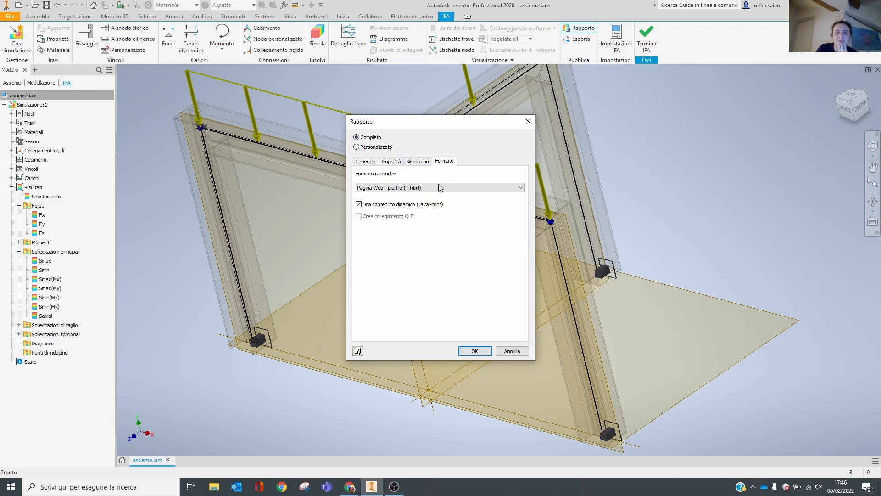
click(439, 187)
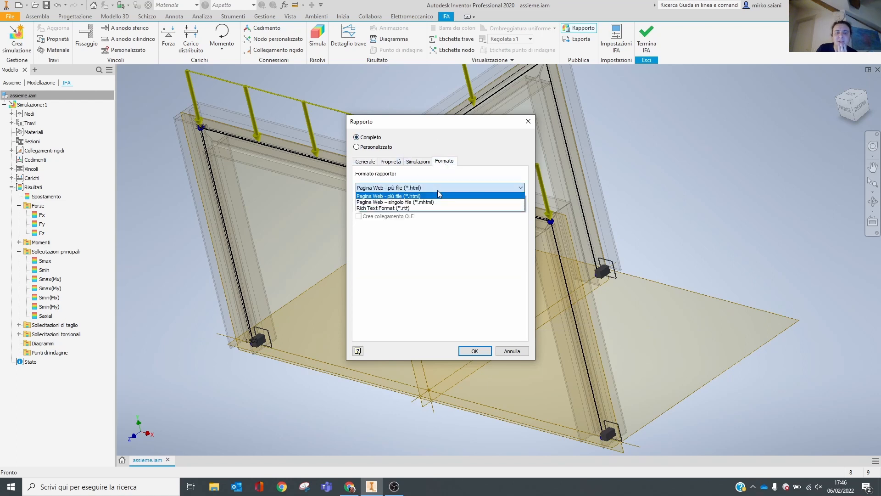
click(413, 207)
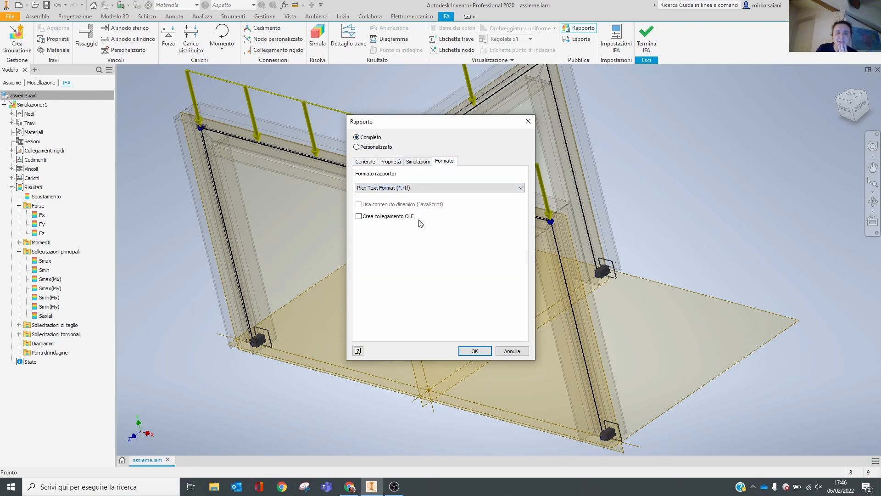
click(473, 351)
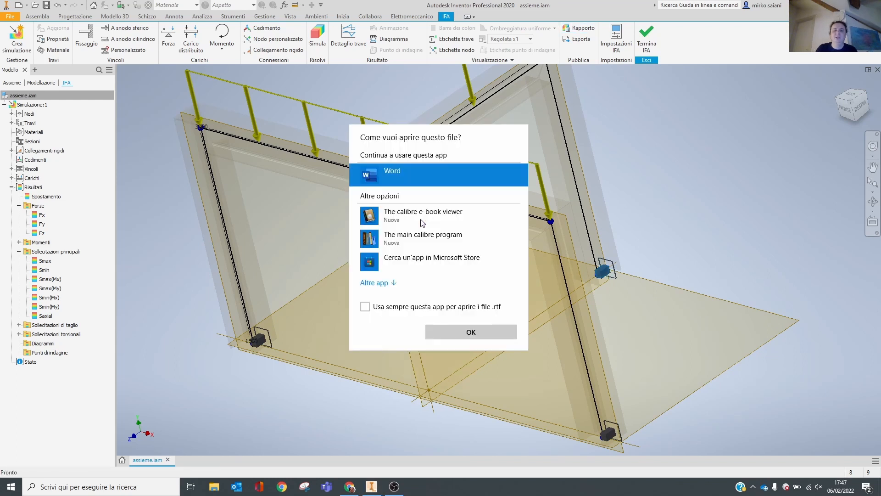
click(469, 331)
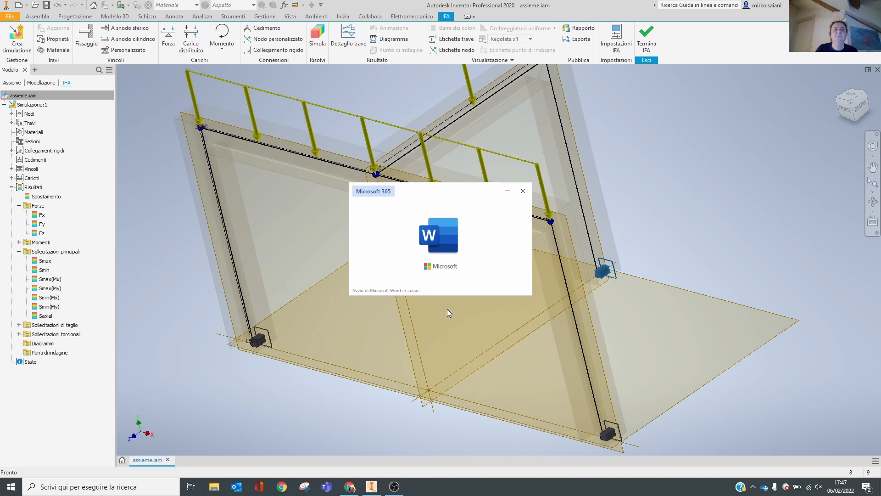
- Review the opening sections of the Word report, from project properties, material and cross sections to loads, constraints and result tables
scroll(444, 314, down, 15)
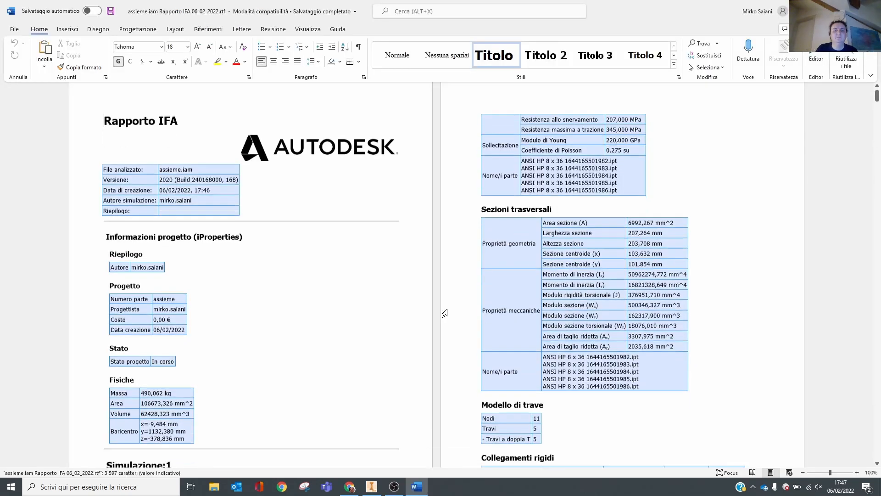
scroll(443, 311, down, 20)
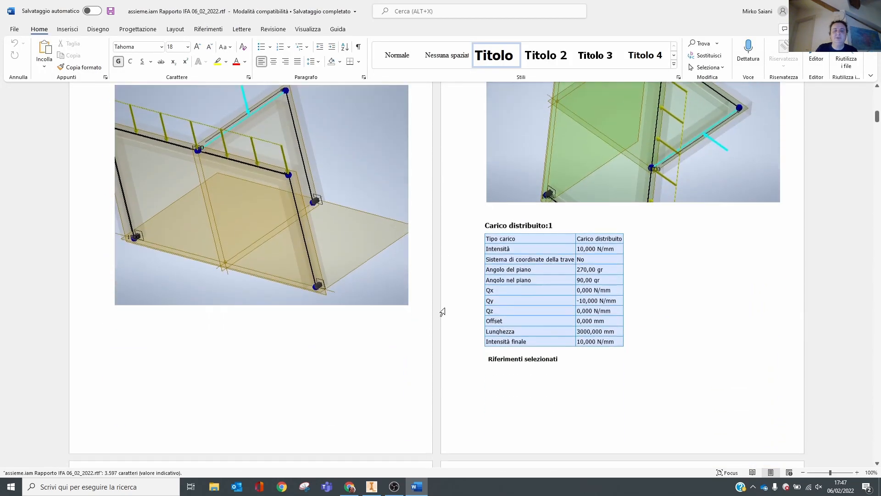
scroll(442, 311, down, 20)
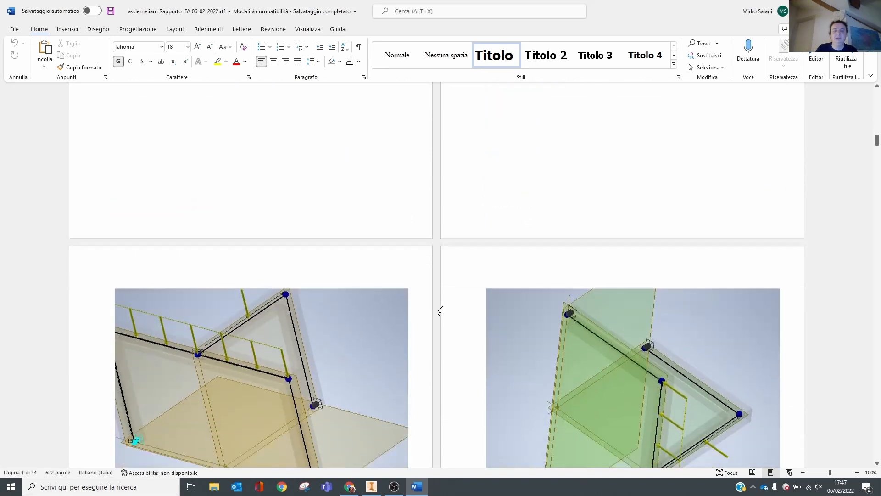
scroll(439, 313, down, 10)
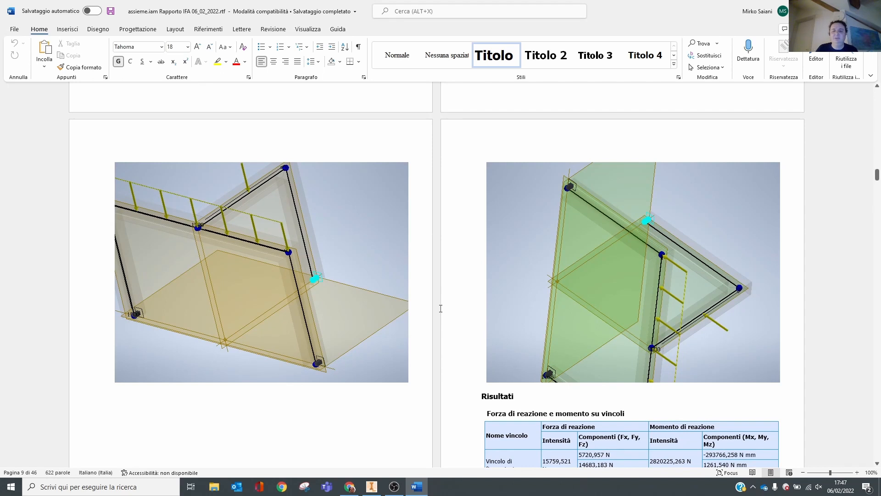
scroll(440, 309, down, 20)
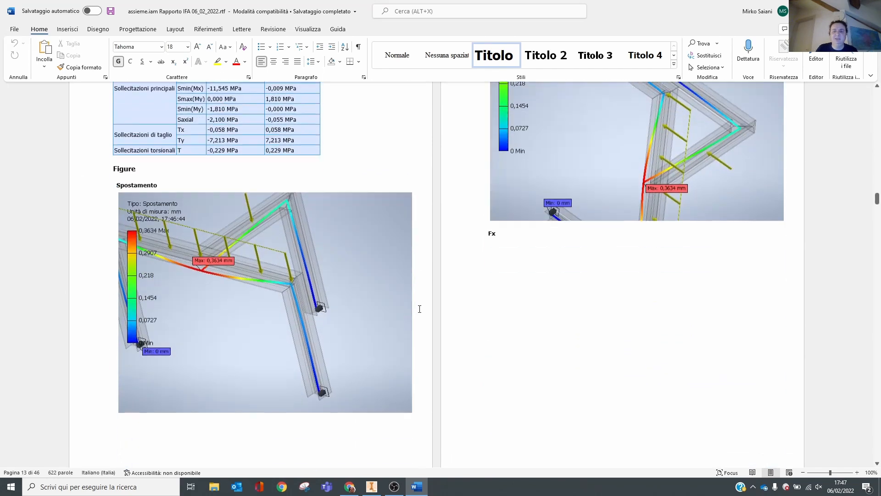
- Examine the displacement and Fx force figures in the report's results section, comparing the views of the frame
scroll(419, 309, down, 3)
scroll(570, 267, down, 9)
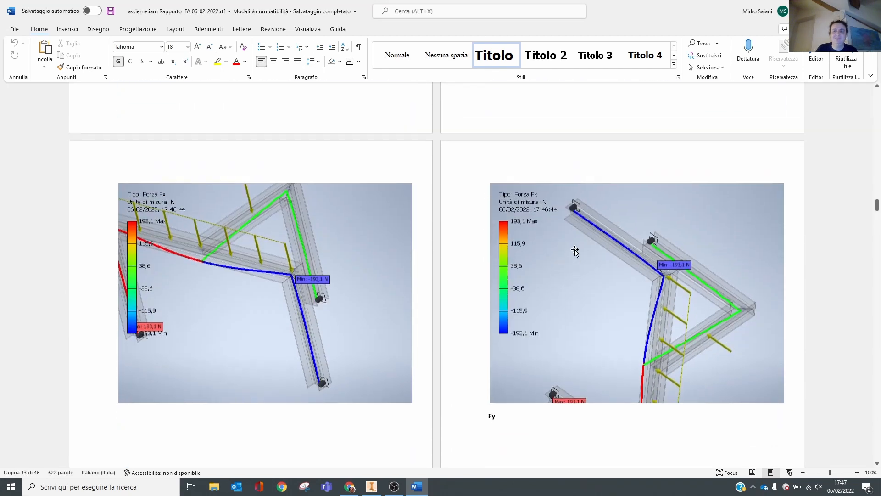
scroll(575, 249, up, 14)
scroll(575, 250, up, 1)
scroll(575, 249, down, 3)
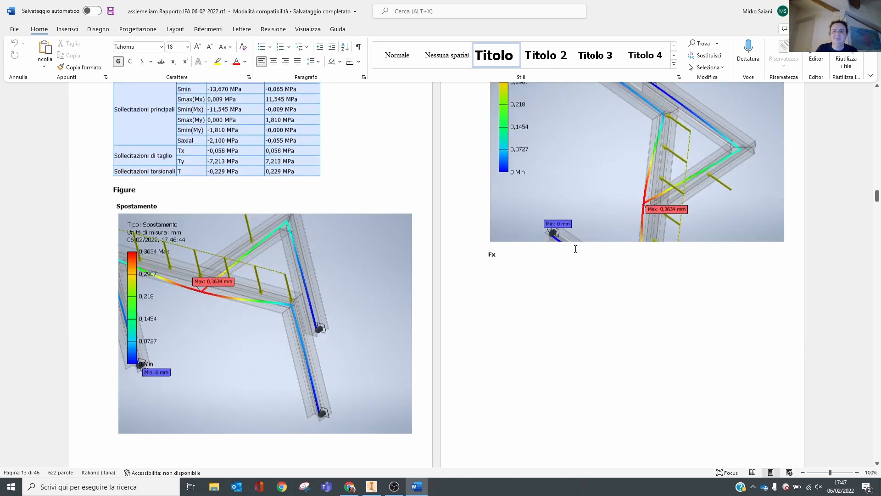
scroll(575, 249, up, 2)
scroll(612, 252, down, 20)
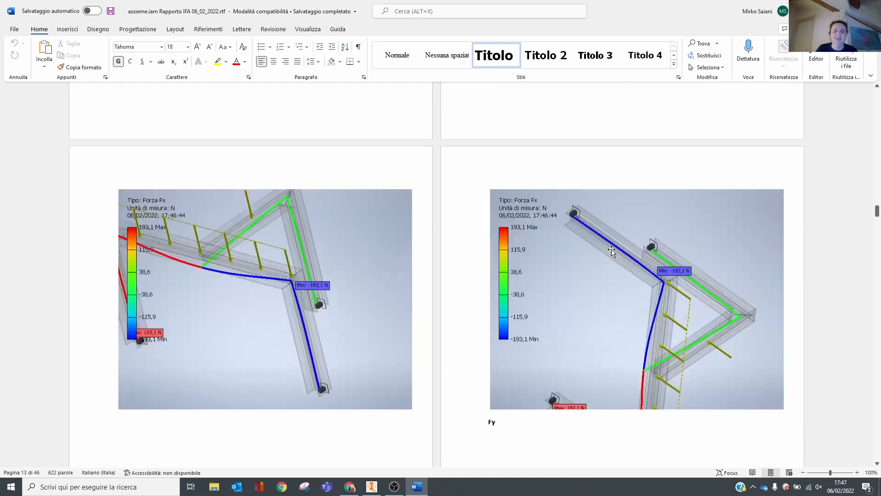
scroll(611, 251, up, 9)
scroll(612, 251, down, 8)
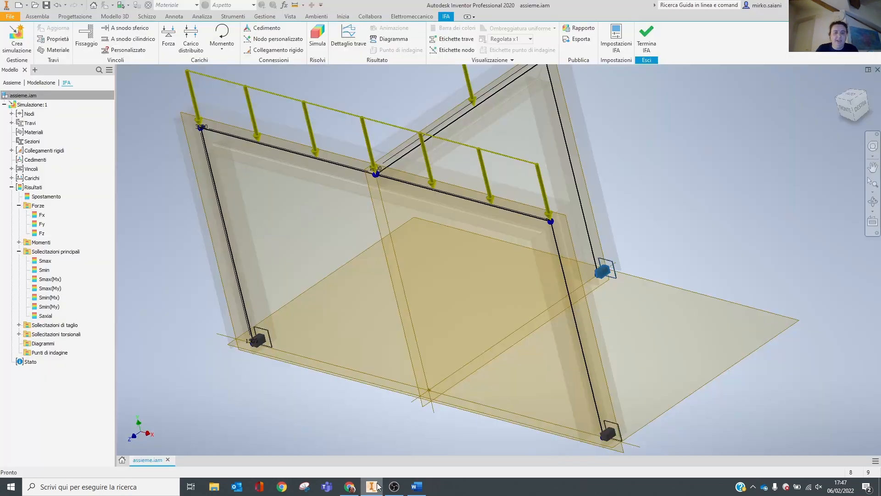
- Switch back to Inventor and finish the Frame Analysis to return to the assembly
click(372, 487)
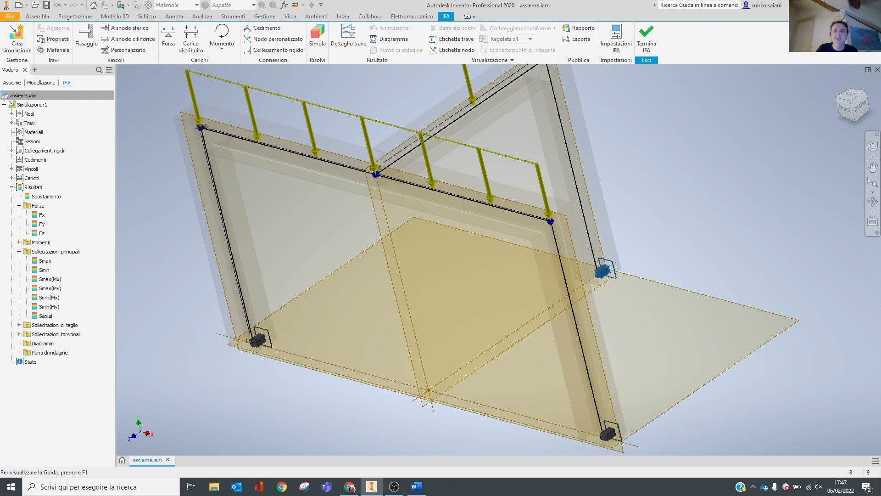
click(647, 37)
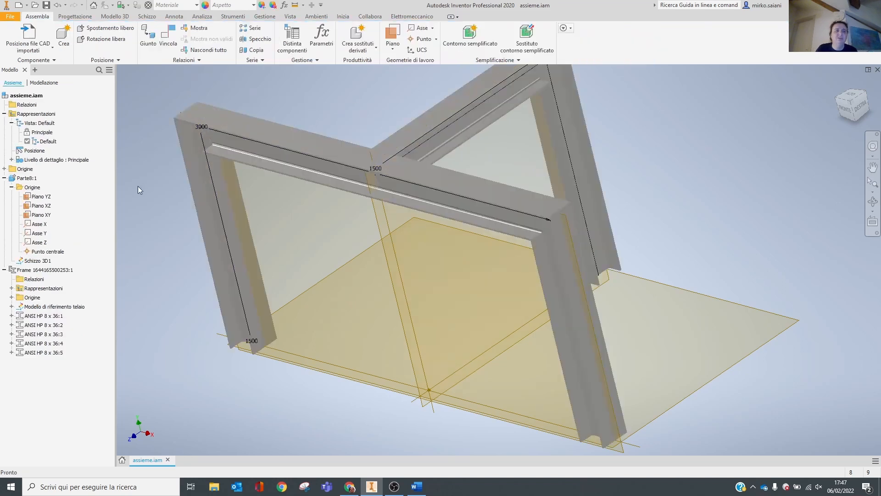
- Reopen the Frame Analysis environment for the assembly with its existing simulation
click(233, 18)
click(261, 18)
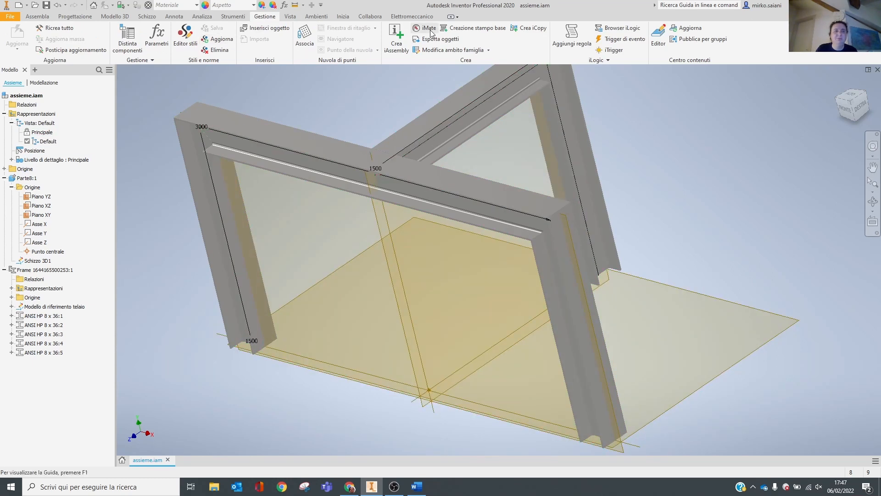
click(367, 16)
click(317, 16)
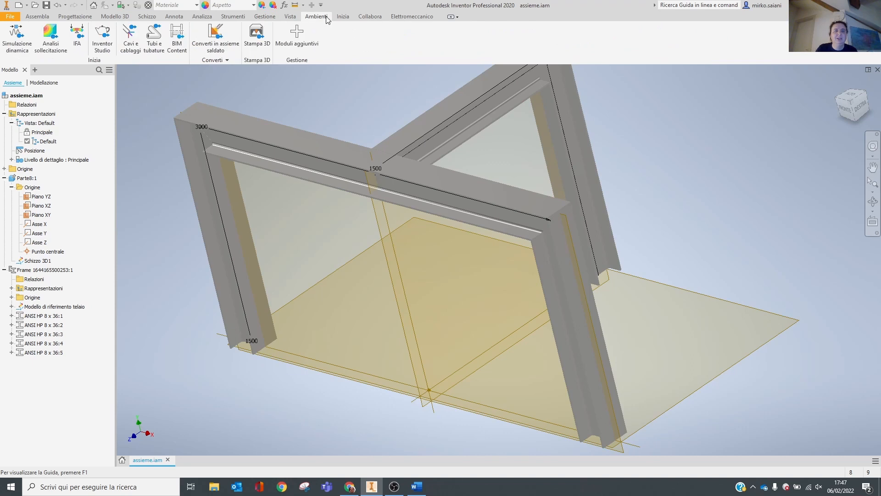
click(77, 39)
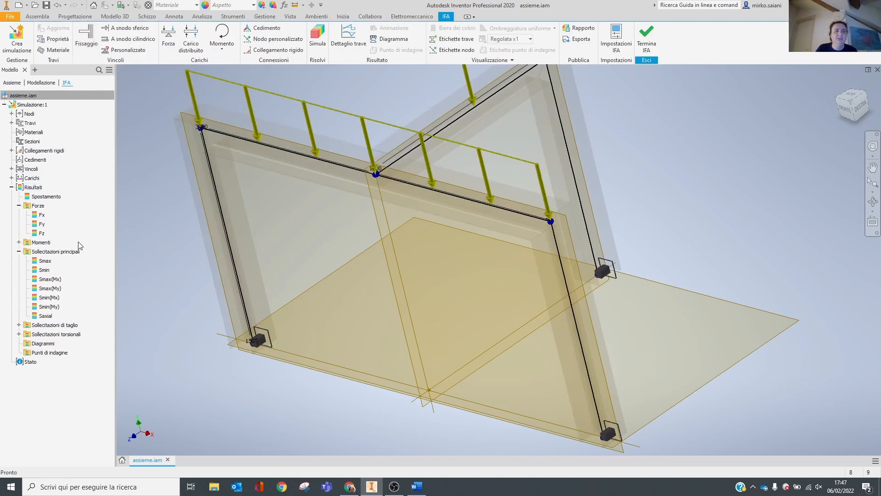